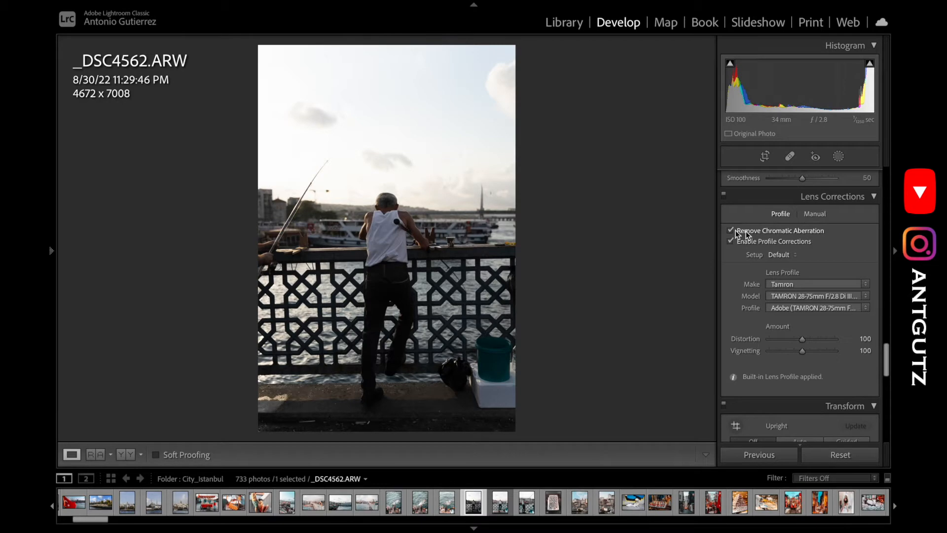
Inspect the man's outline and the fishing rod up close for chromatic aberration
left_click(387, 199)
left_click(764, 232)
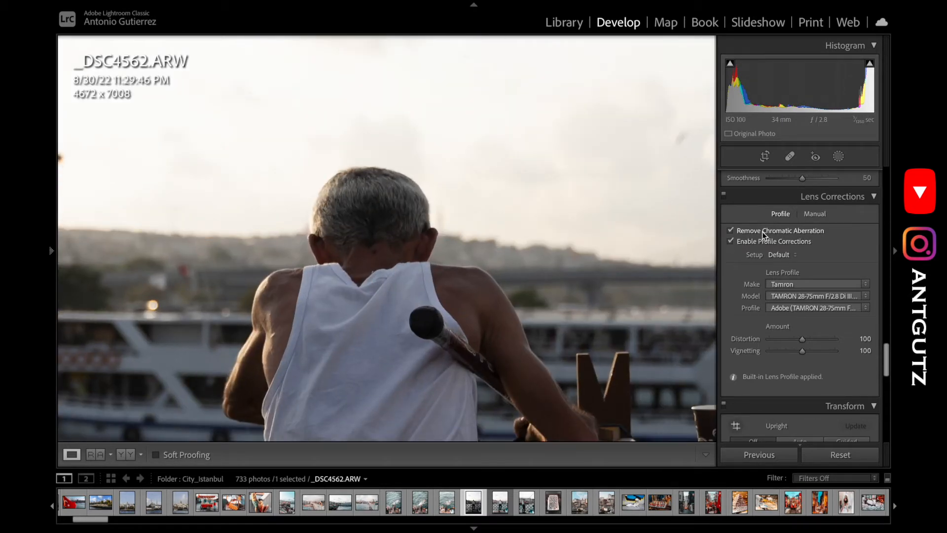
key("z")
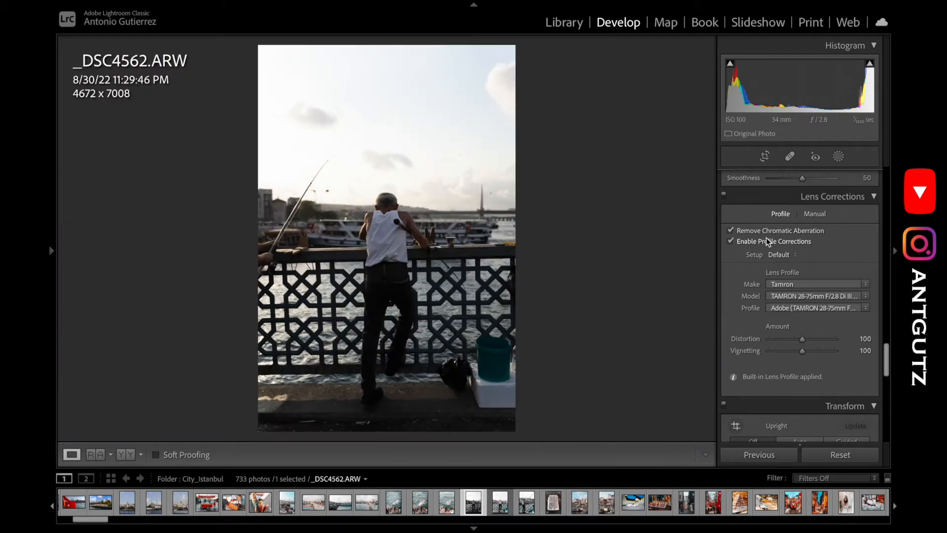
scroll(766, 238, "down", 2)
scroll(765, 237, "down", 3)
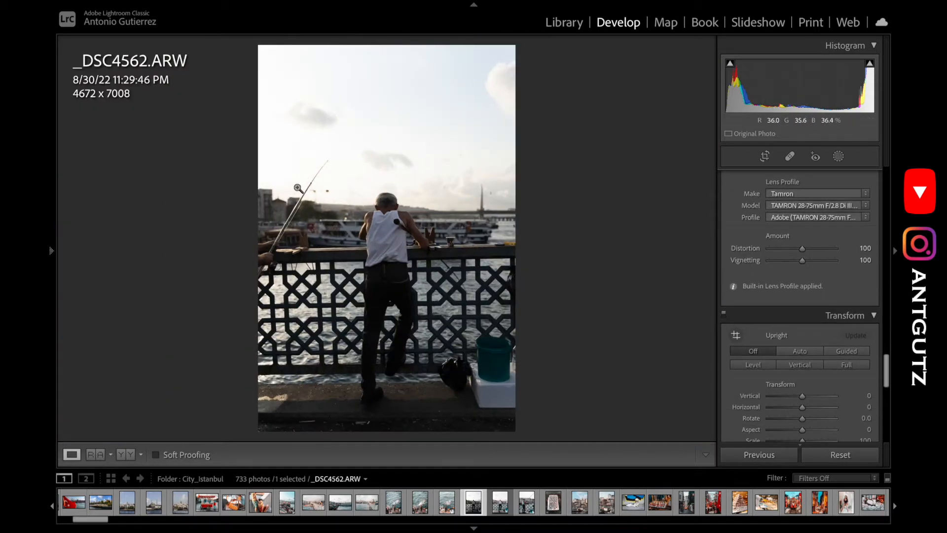
left_click(275, 191)
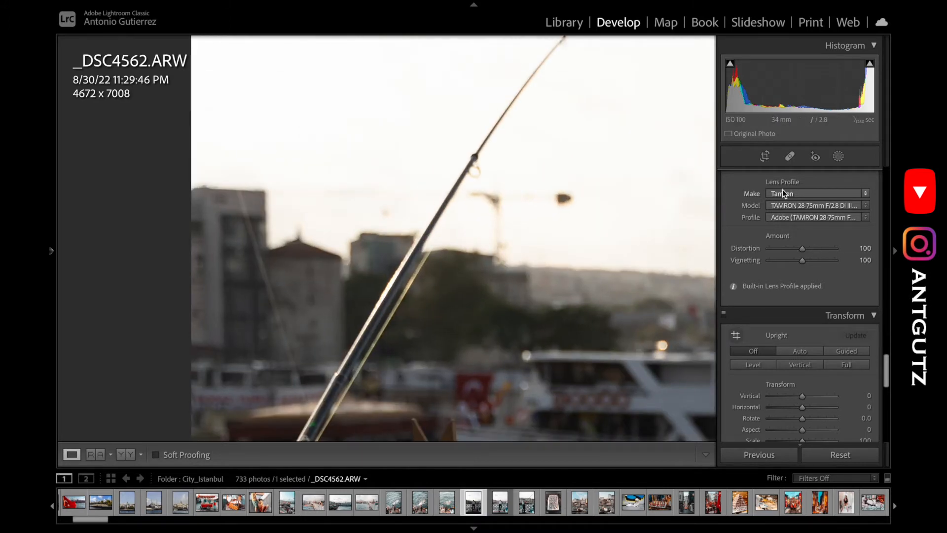
scroll(783, 190, "up", 3)
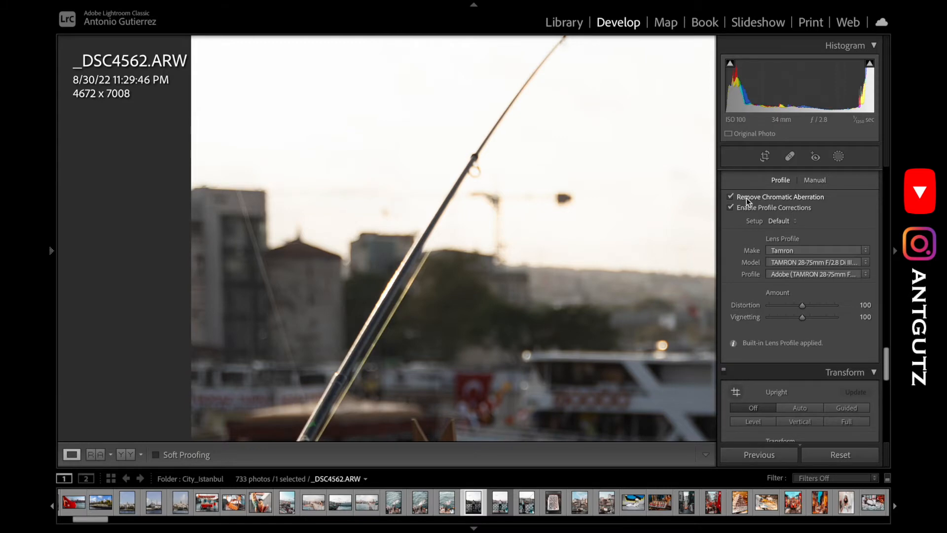
left_click_drag(490, 351, 490, 161)
left_click_drag(481, 237, 324, 175)
left_click(504, 189)
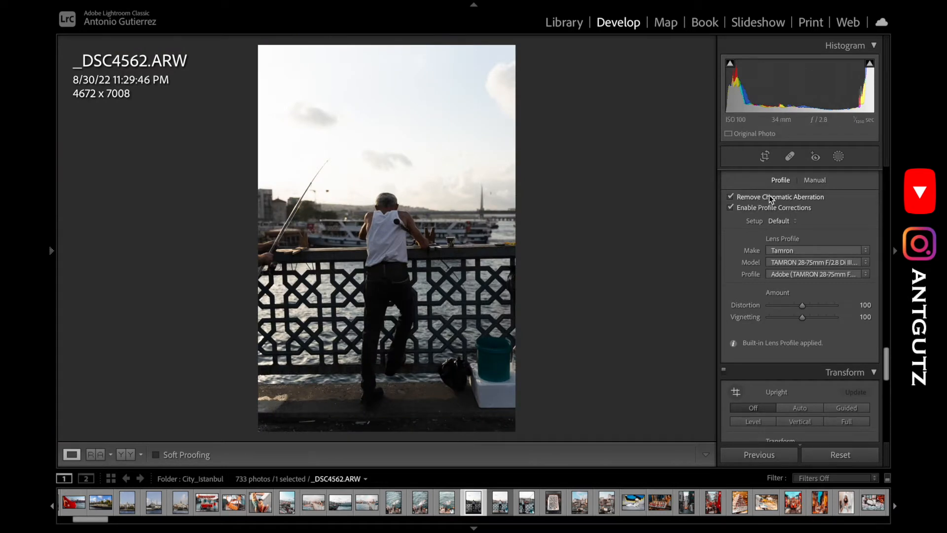
Apply the Auto Upright correction to straighten the photo
scroll(788, 313, "down", 1)
scroll(786, 309, "down", 8)
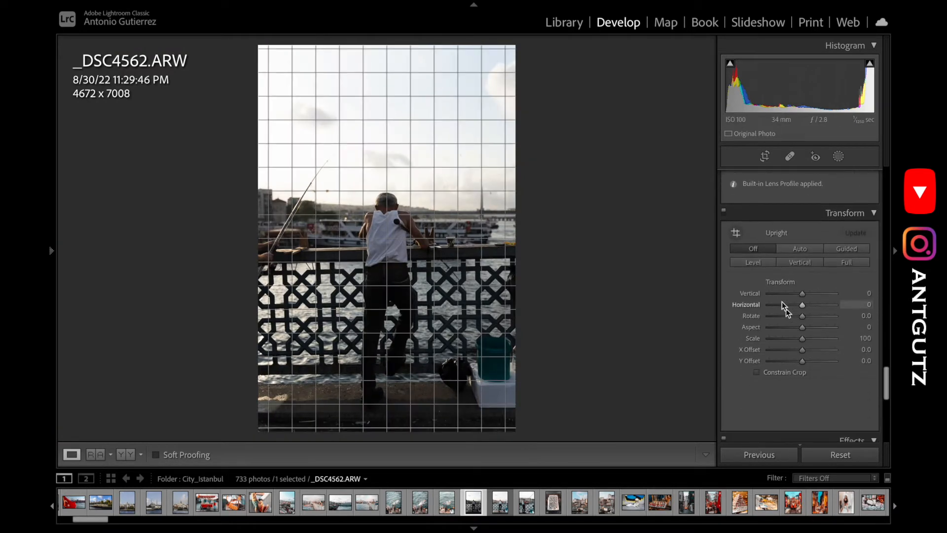
left_click(798, 248)
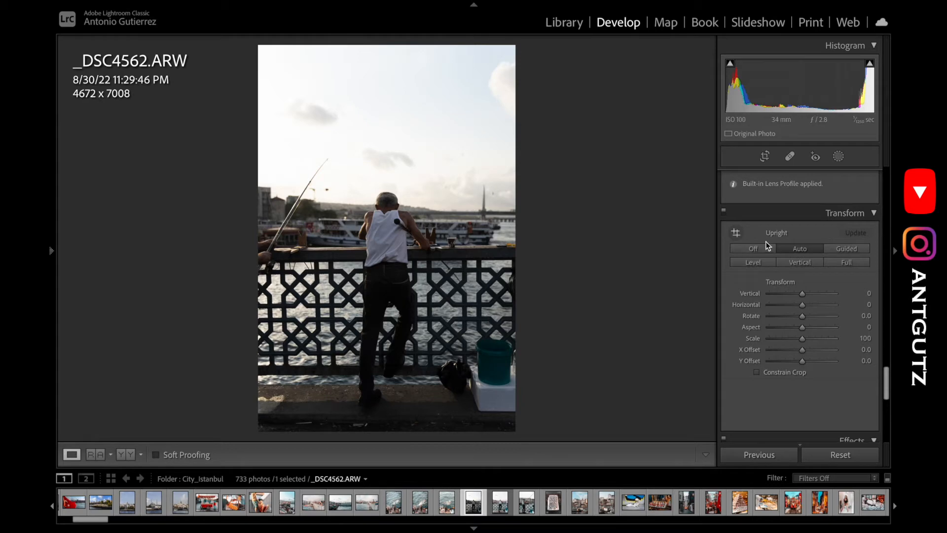
scroll(787, 268, "down", 5)
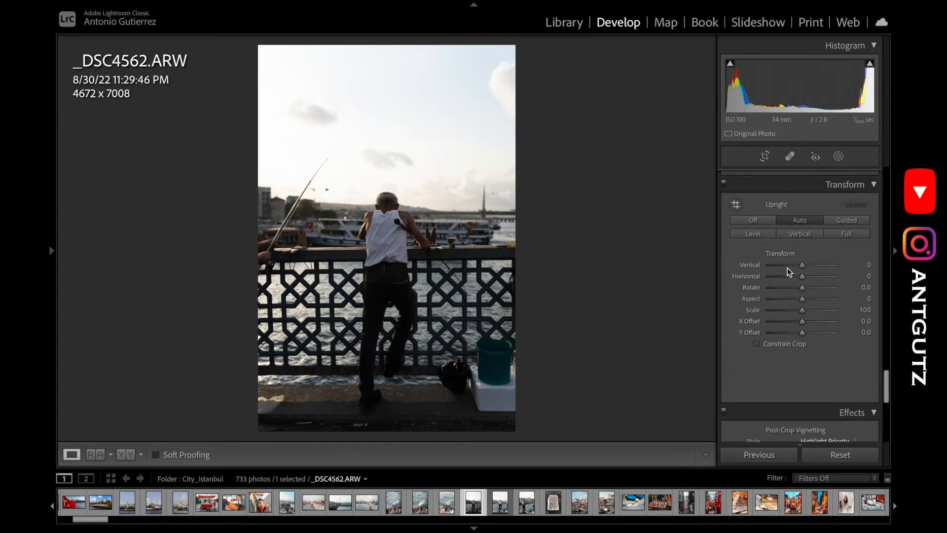
Set the photo's Highlights to -65, try raising Shadows to +18 and reset Shadows to 0
scroll(786, 267, "up", 15)
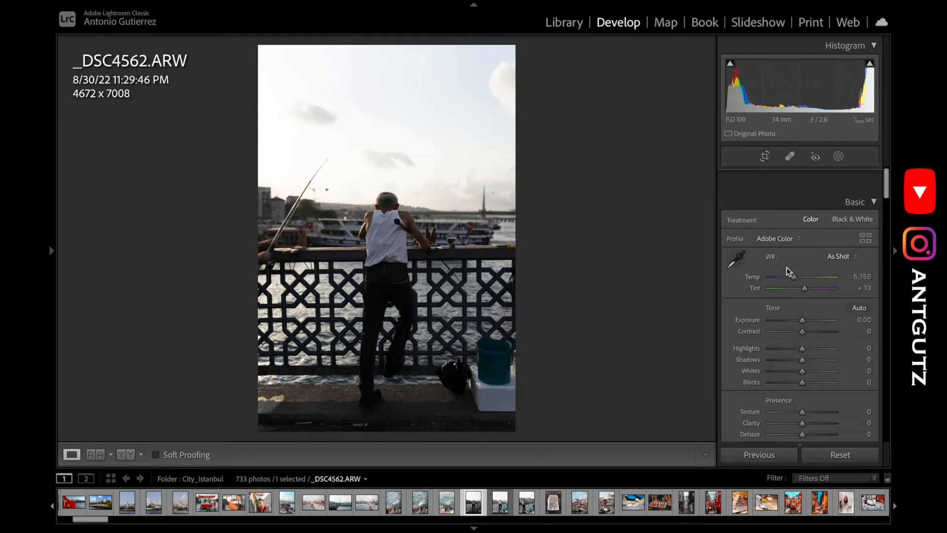
scroll(787, 267, "down", 2)
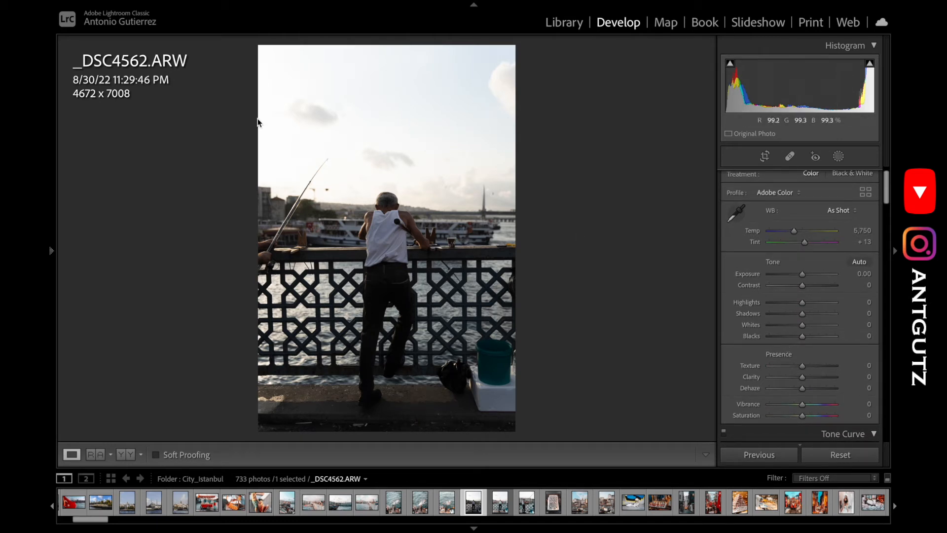
left_click_drag(800, 304, 730, 297)
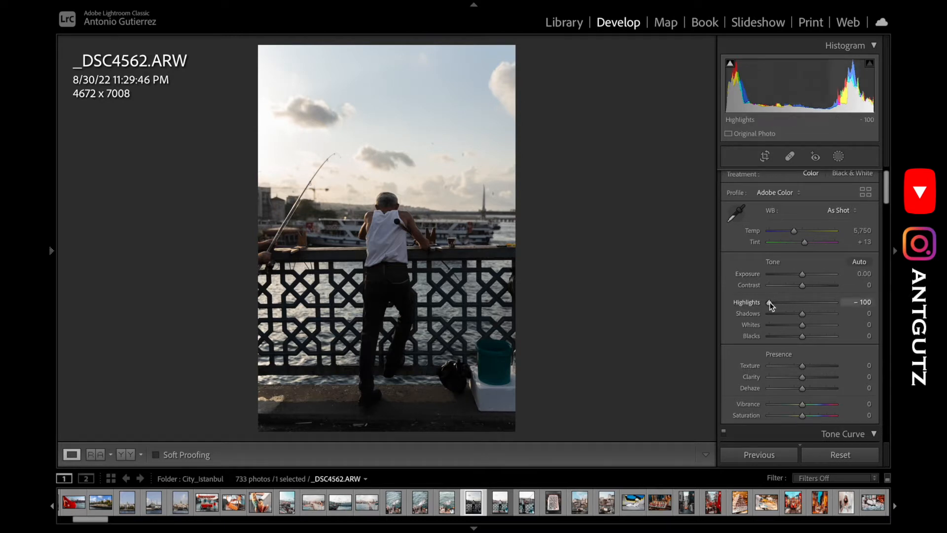
left_click_drag(770, 303, 806, 316)
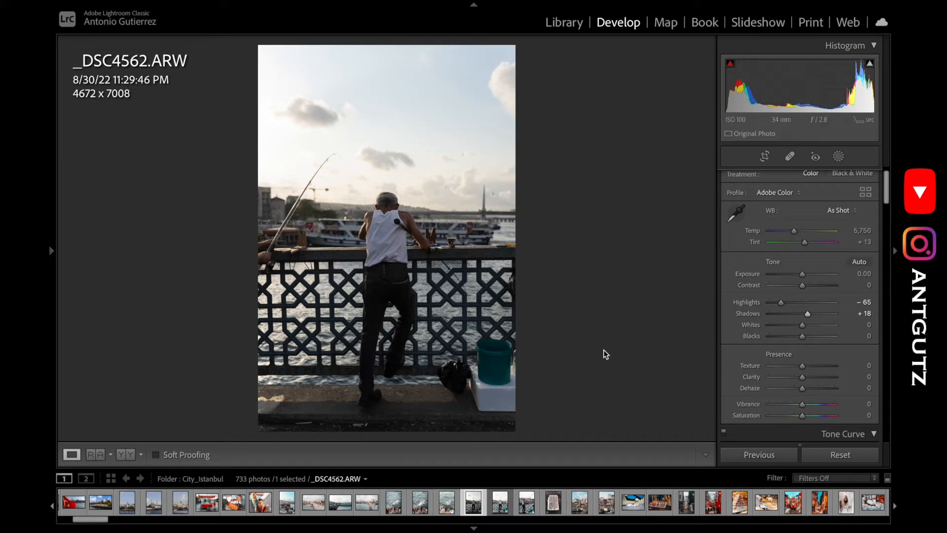
double_click(810, 313)
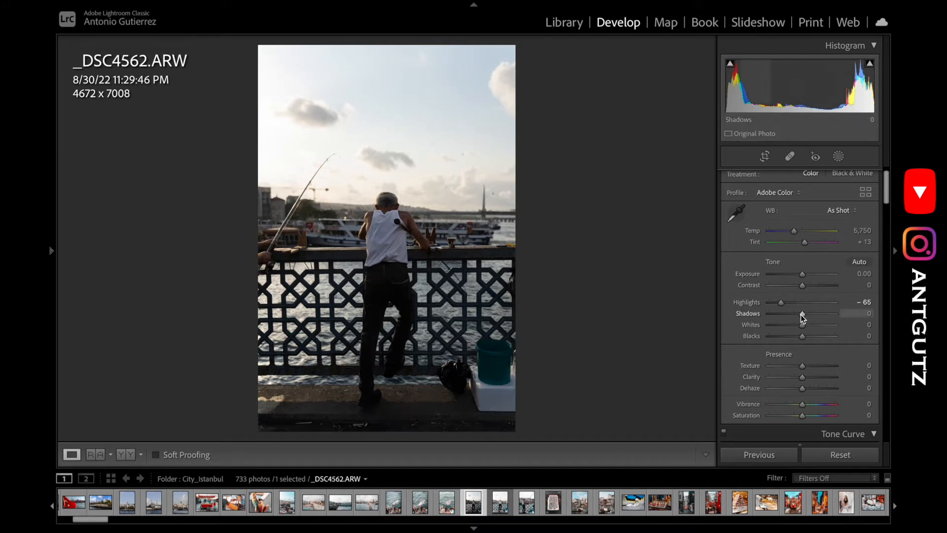
left_click_drag(801, 314, 805, 314)
Create a Select Subject mask on the fisherman and raise its Shadows to 25
left_click(837, 158)
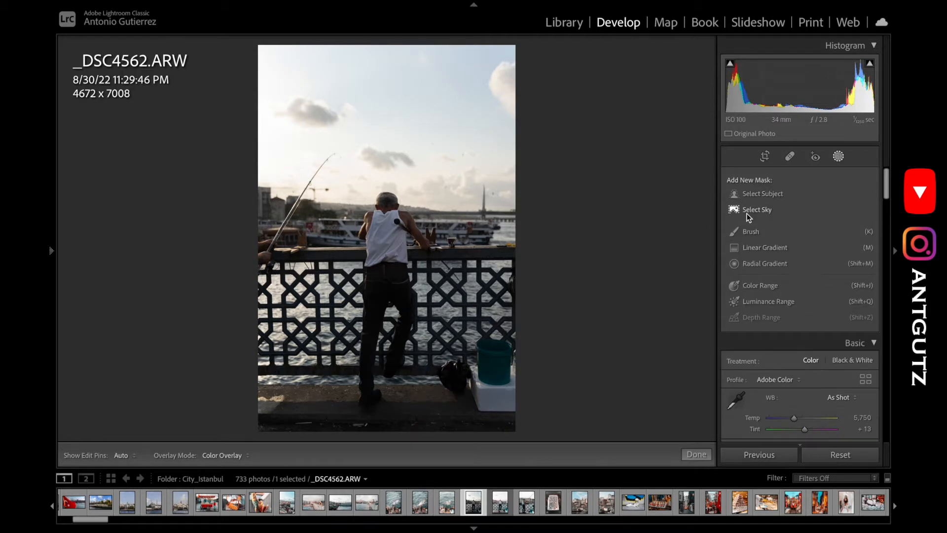
left_click(767, 193)
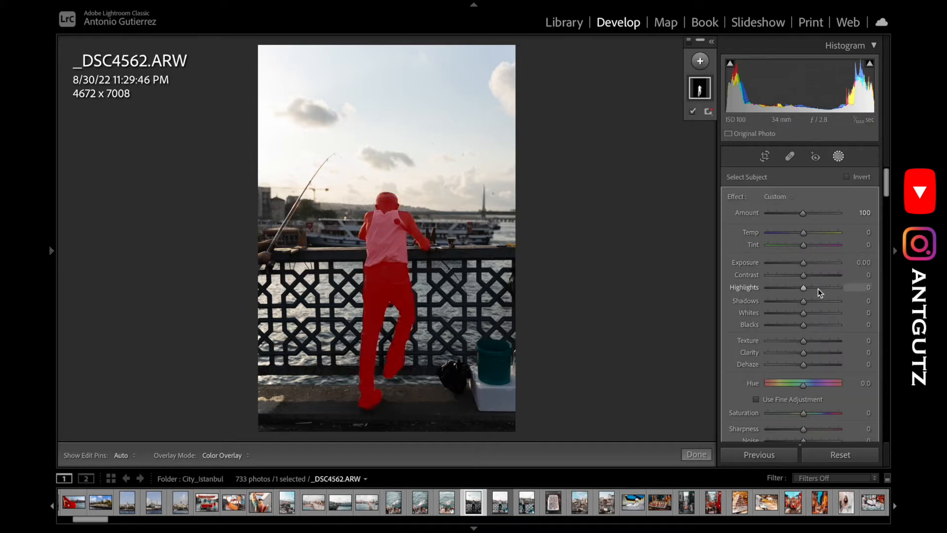
left_click_drag(803, 301, 813, 301)
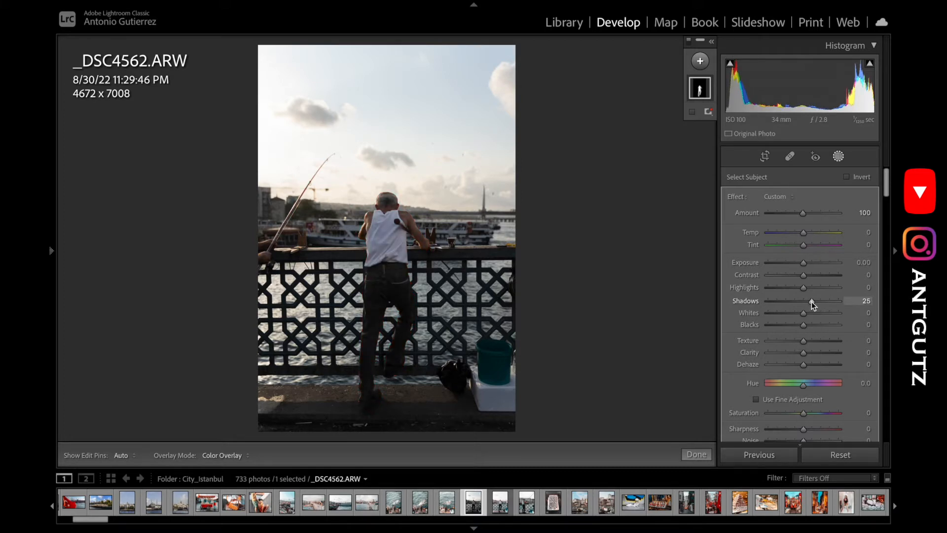
left_click(691, 456)
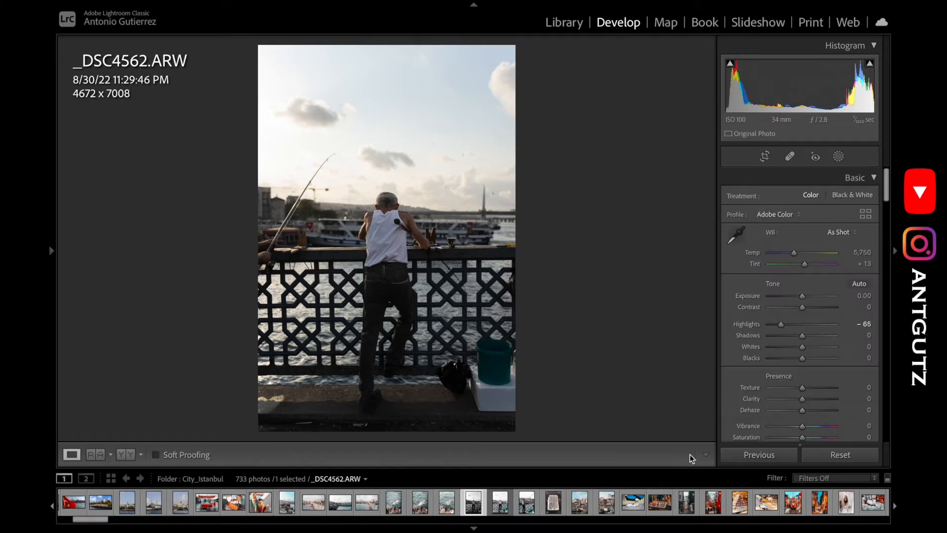
Compare the edited photo with its unedited version
scroll(788, 308, "down", 2)
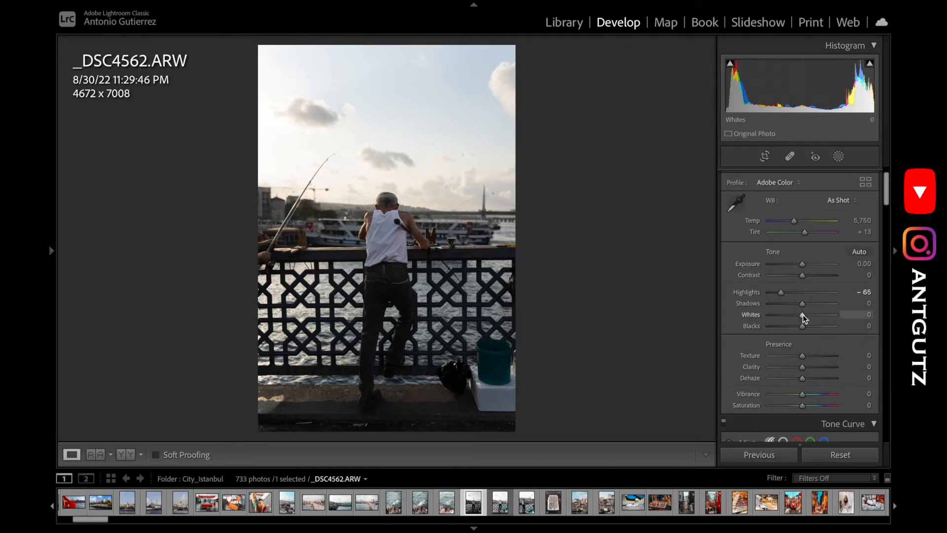
scroll(803, 318, "down", 2)
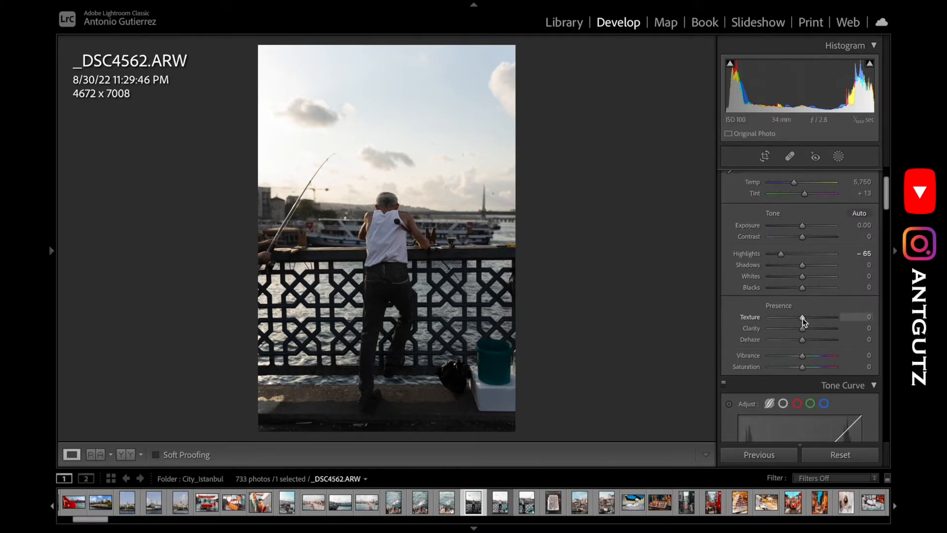
key("backslash")
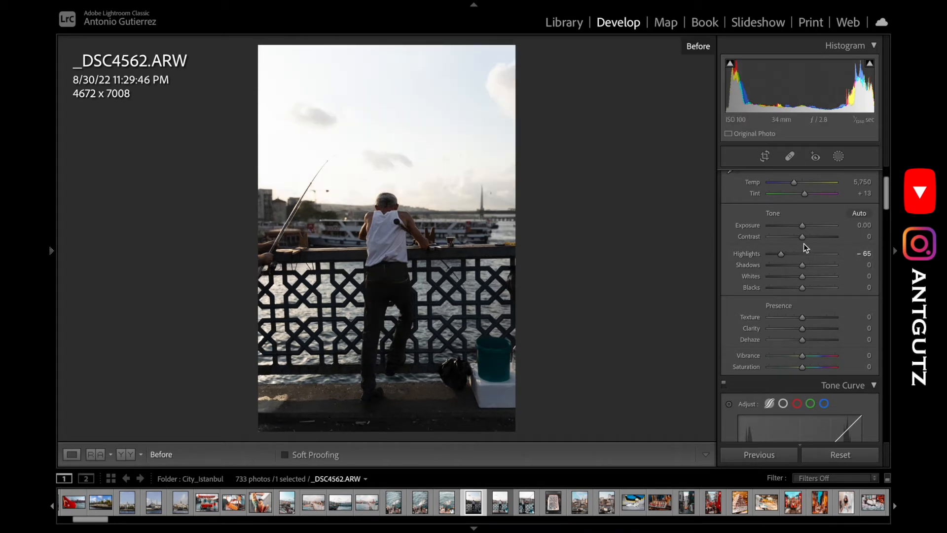
key("backslash")
key("backslash")
key("backslash")
Try raising the photo's Contrast to +43 and reset it to 0
left_click_drag(804, 244, 817, 234)
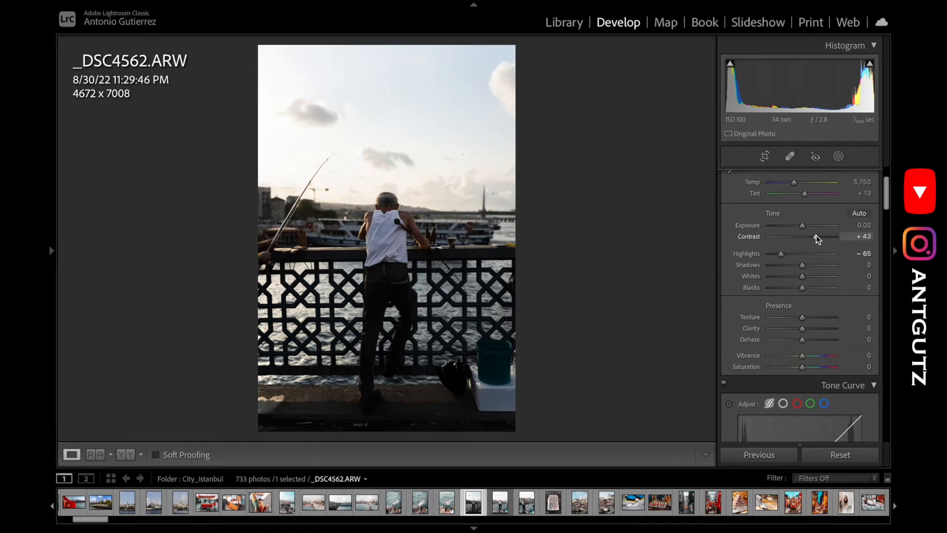
double_click(816, 234)
scroll(803, 282, "down", 1)
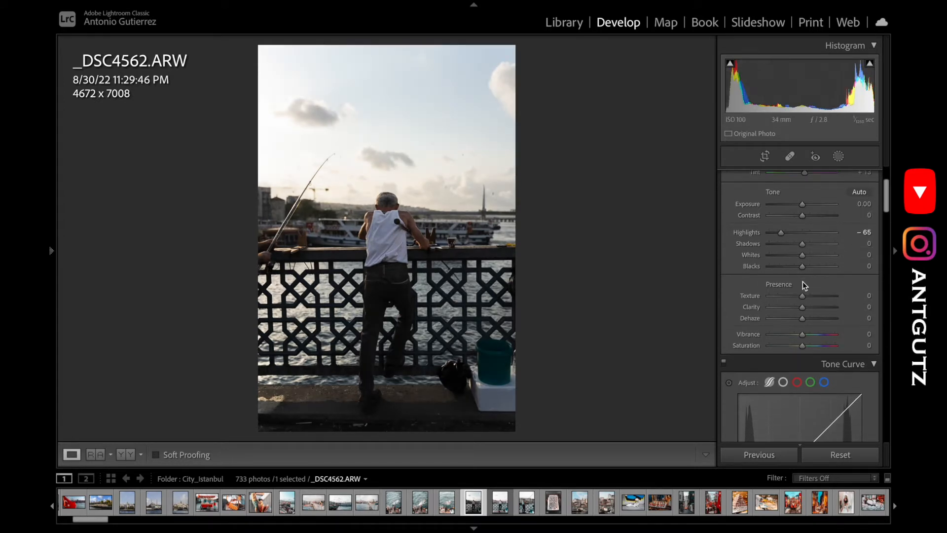
Add a Select Sky mask to the photo alongside the subject mask
scroll(804, 282, "up", 4)
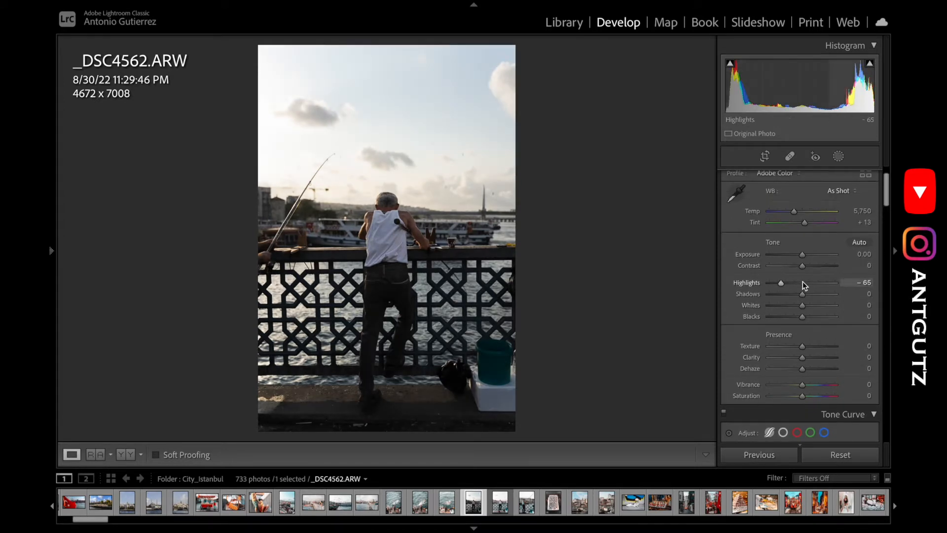
left_click(838, 156)
left_click(784, 179)
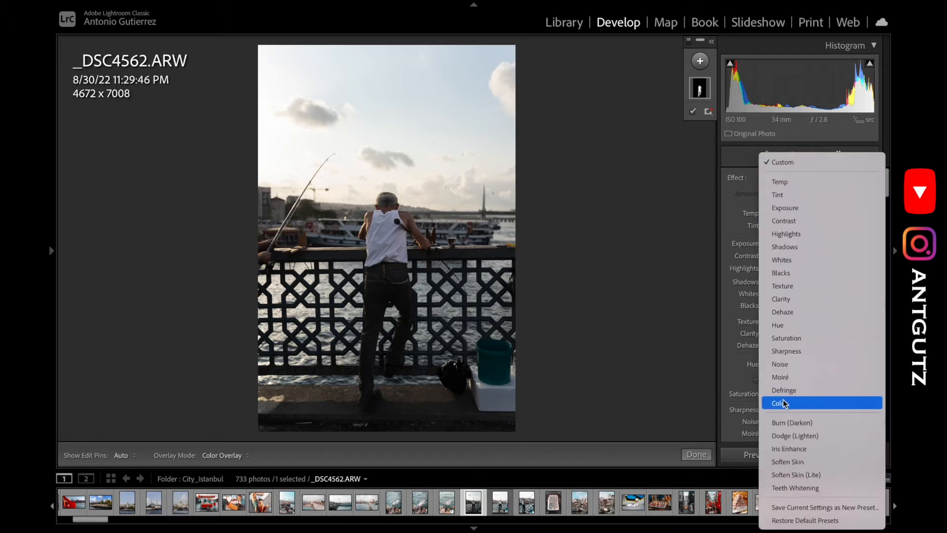
left_click(784, 403)
left_click(700, 61)
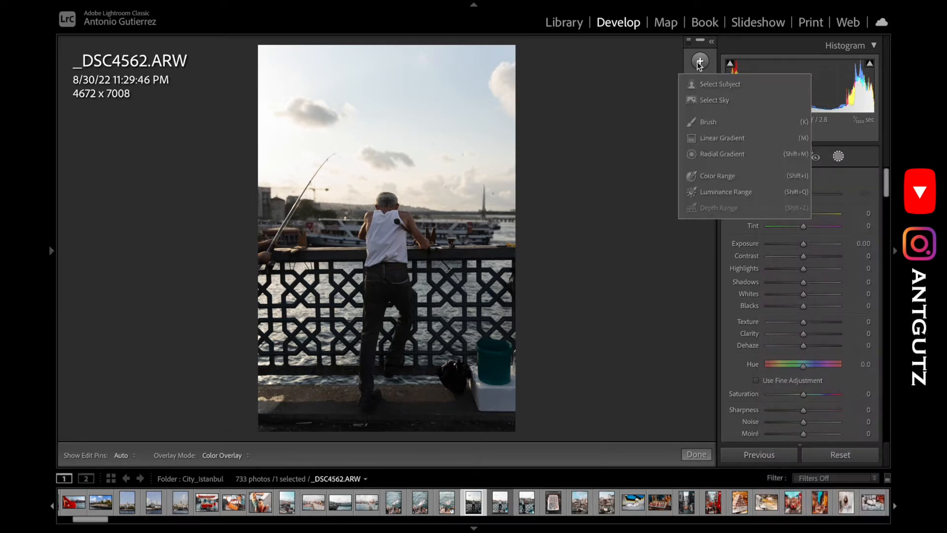
left_click(711, 98)
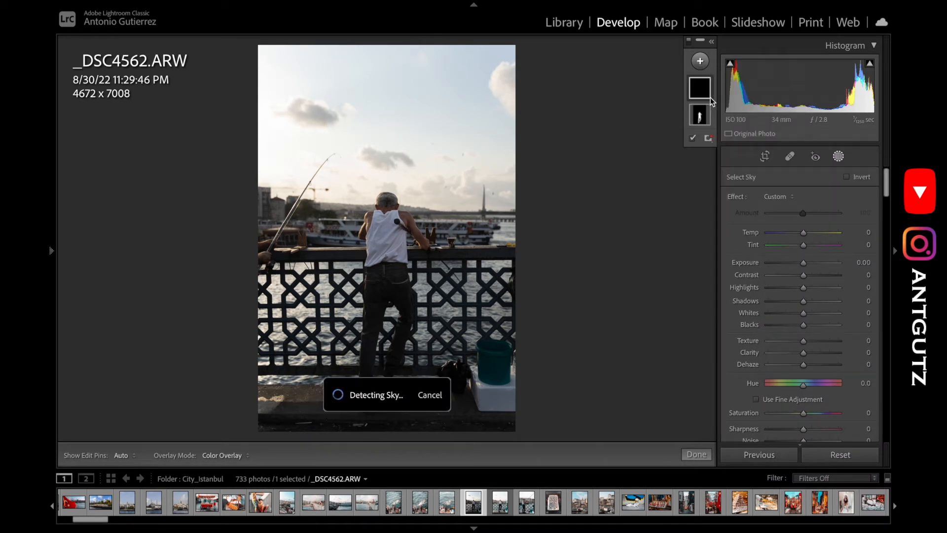
mouse_move(695, 119)
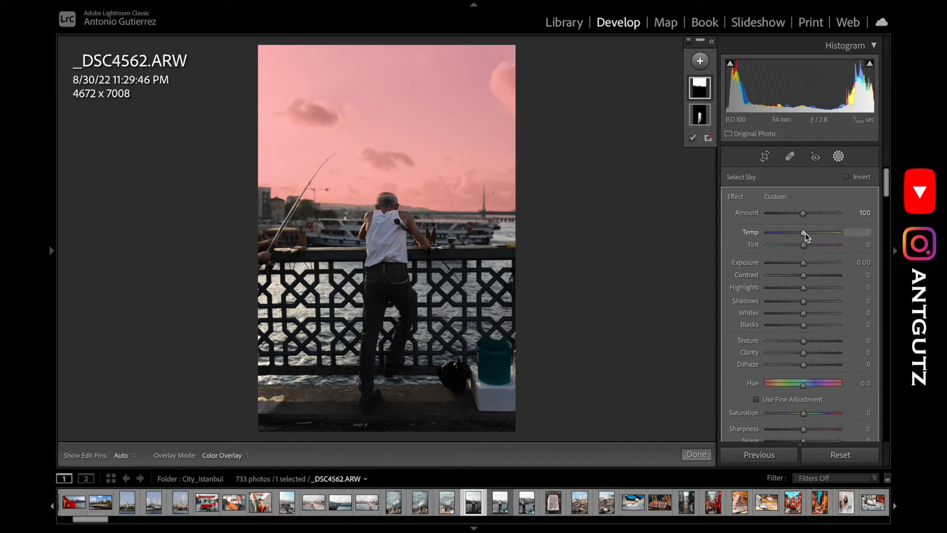
Set the sky mask's Temp to 17, Tint to 39 and Highlights to -8, trying darker Exposure values and resetting Exposure to 0
left_click_drag(805, 232, 785, 262)
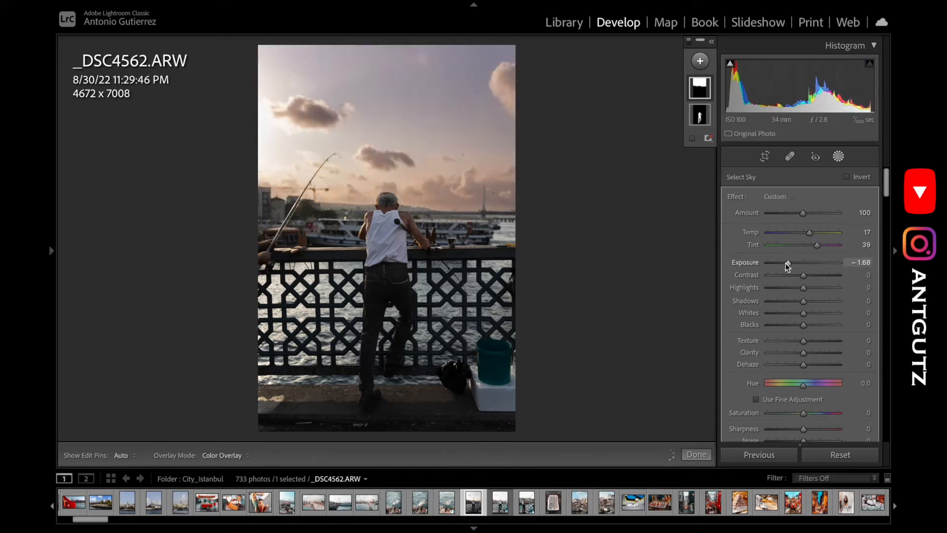
double_click(787, 262)
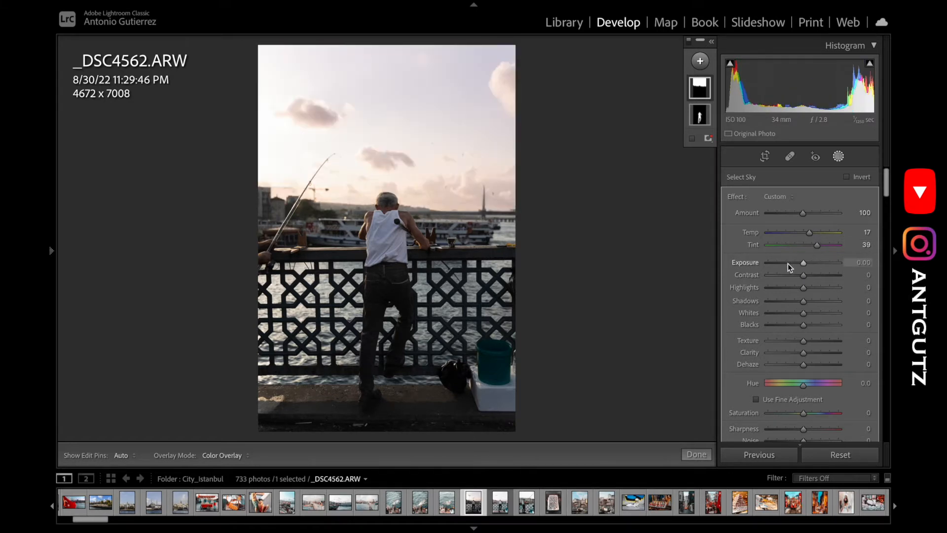
left_click(778, 264)
double_click(778, 263)
left_click_drag(804, 263, 798, 287)
double_click(803, 262)
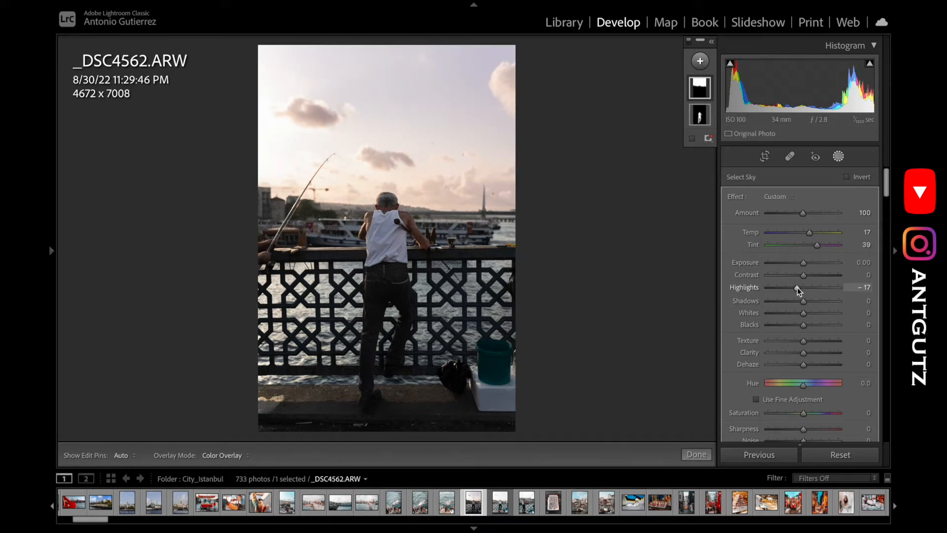
left_click_drag(797, 288, 800, 288)
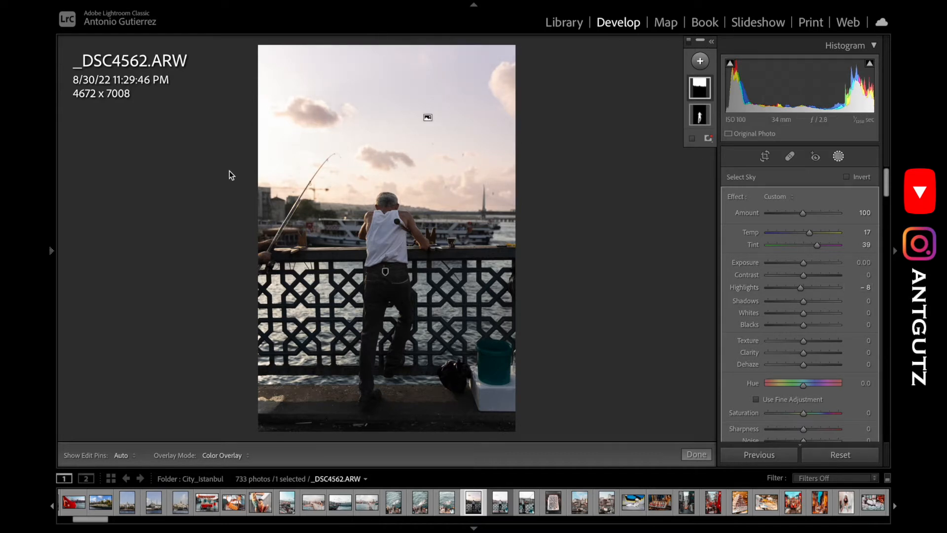
Add a large radial gradient mask over the bright upper-left sky with Clarity -100 and Exposure 0.36
left_click(700, 62)
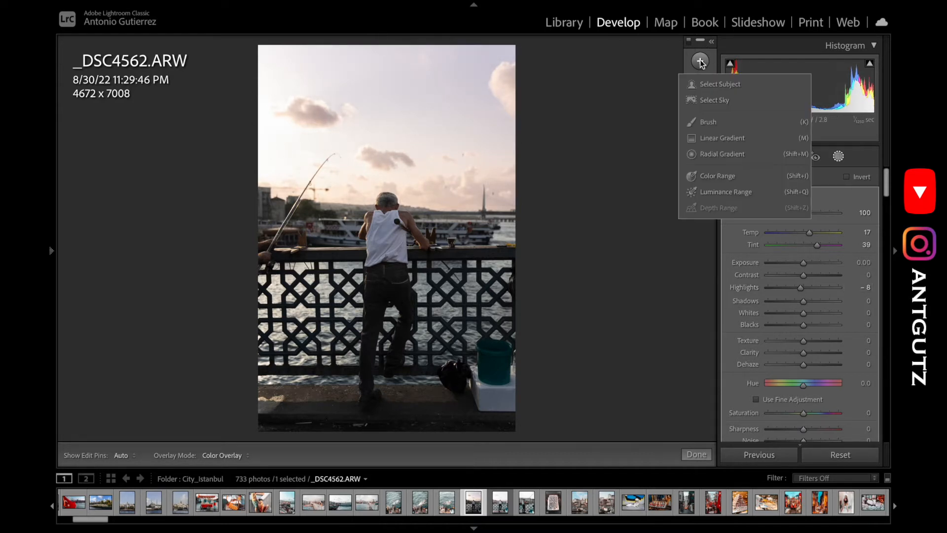
left_click(720, 154)
left_click_drag(303, 160, 463, 295)
left_click_drag(302, 161, 281, 118)
left_click_drag(804, 372, 767, 371)
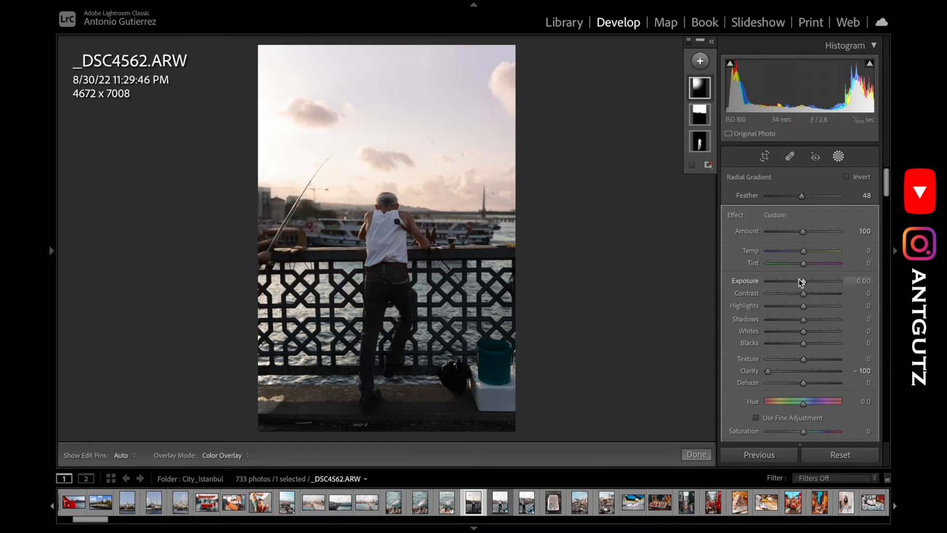
left_click_drag(804, 282, 807, 283)
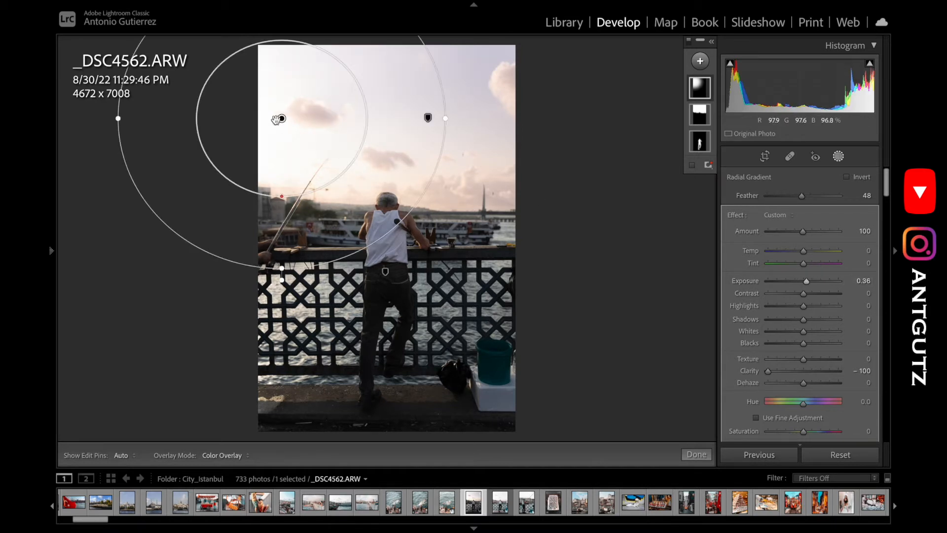
Shift the radial mask over the upper-left sky slightly lower and compare the photo without and with it
left_click_drag(280, 118, 279, 126)
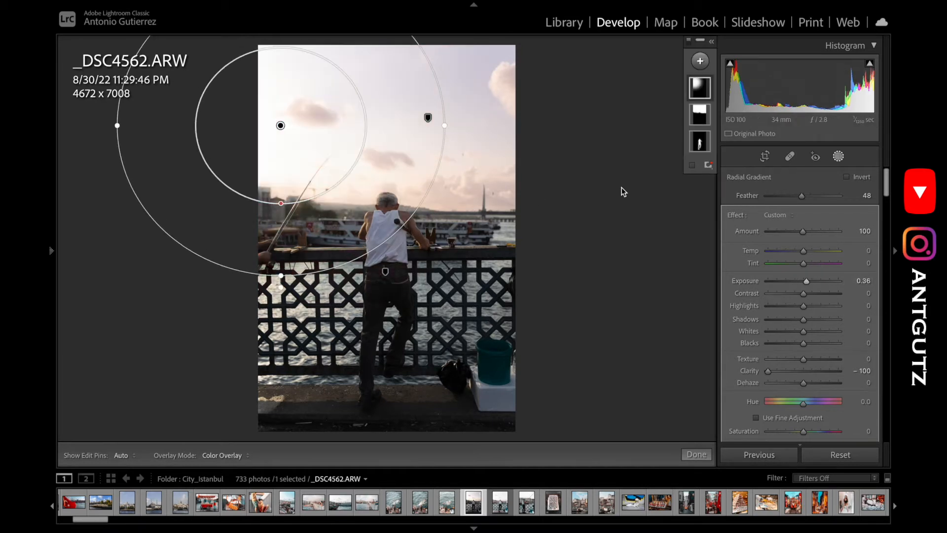
key("Delete")
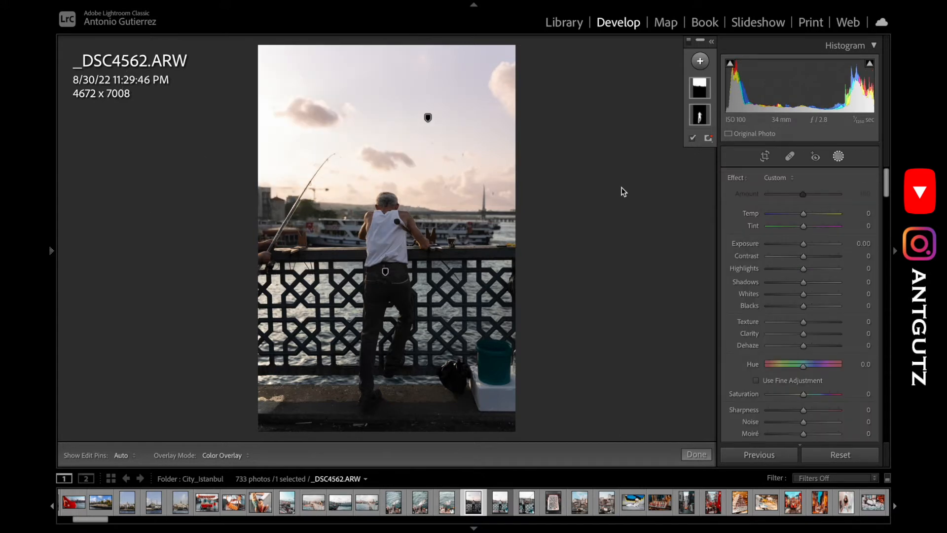
key("ctrl+z")
key("ctrl+shift+z")
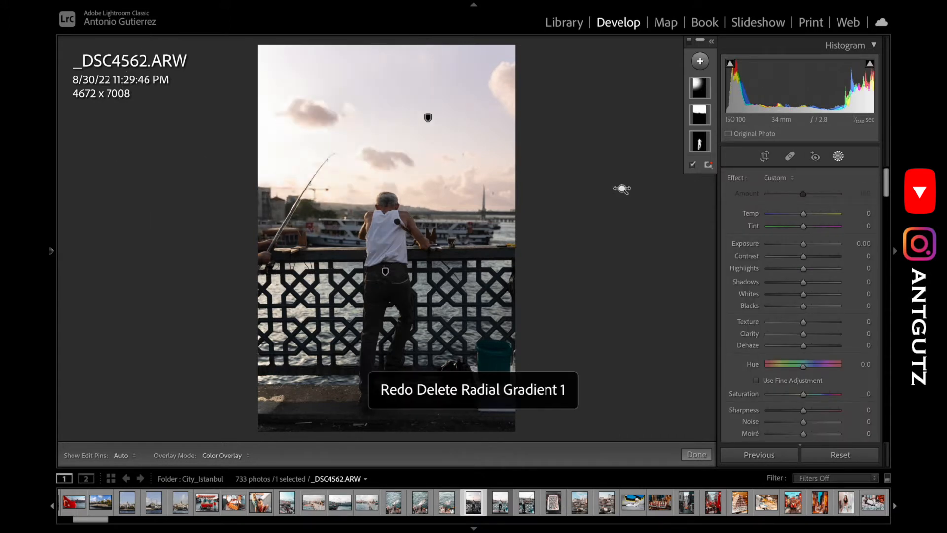
key("ctrl+z")
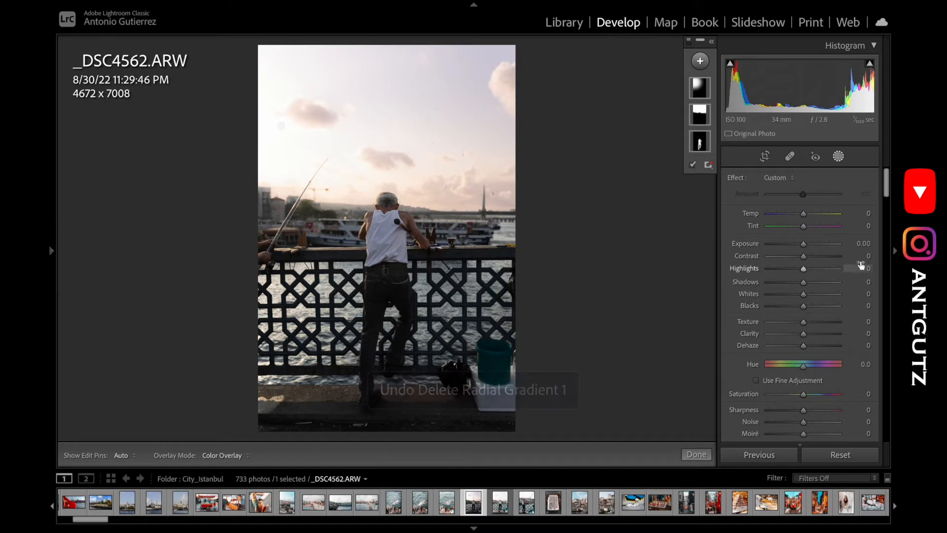
Set the upper-left sky radial mask's Temp to 37, stretch it taller toward the railing and shift it slightly down and right
left_click_drag(804, 214, 828, 219)
double_click(828, 213)
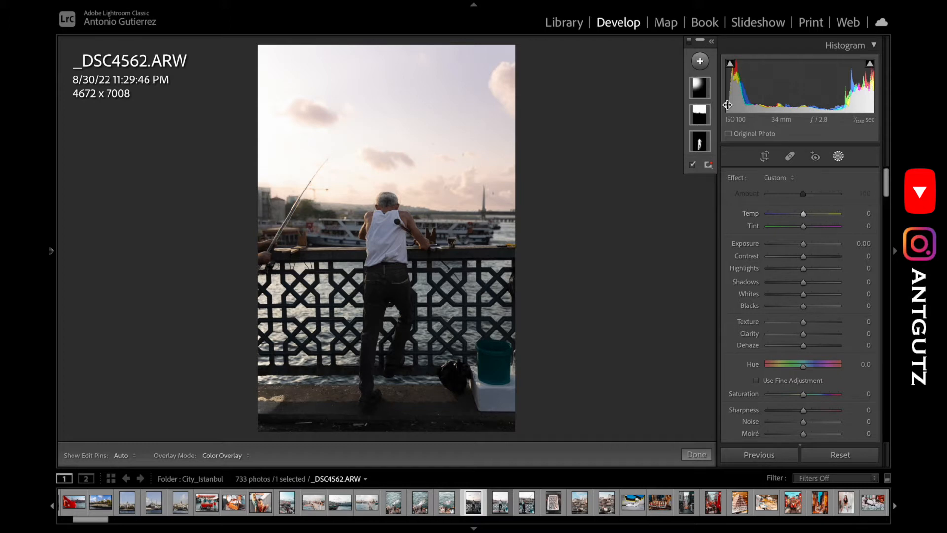
left_click(703, 89)
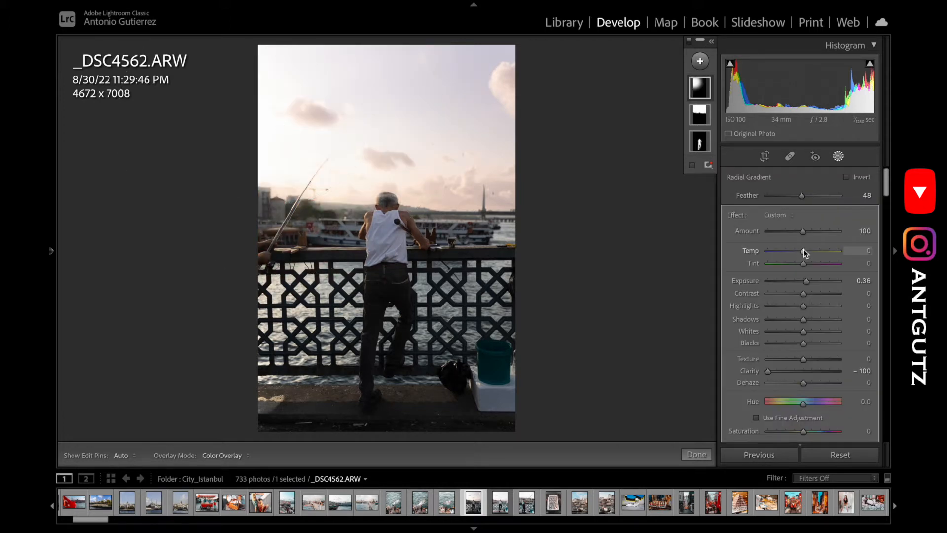
left_click_drag(804, 249, 816, 250)
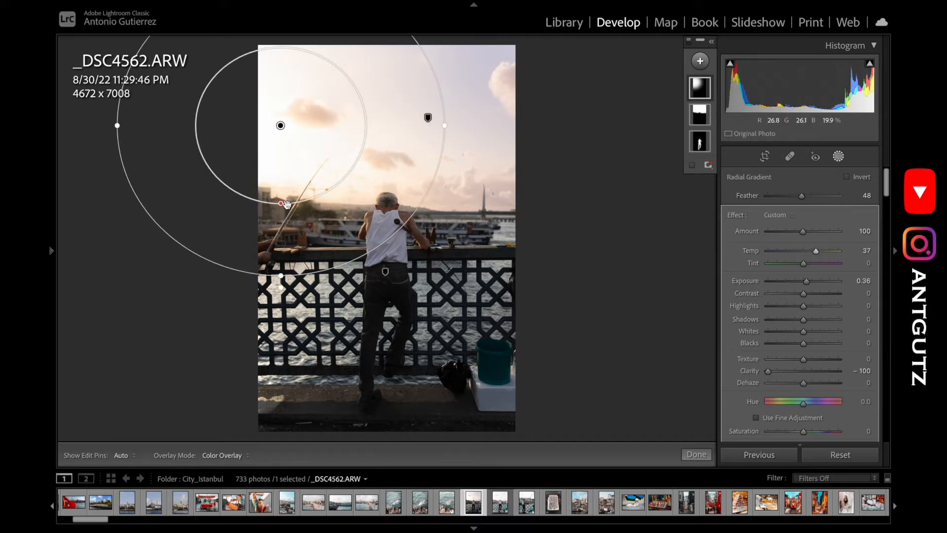
left_click_drag(281, 274, 281, 304)
left_click_drag(280, 125, 287, 133)
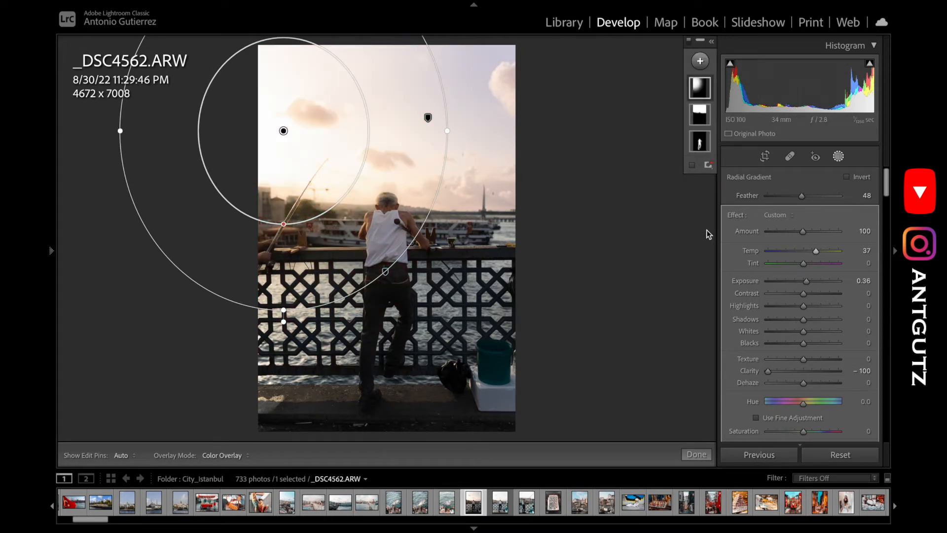
Delete the warmed upper-left radial mask to compare the photo without it, and restore the mask
key("Delete")
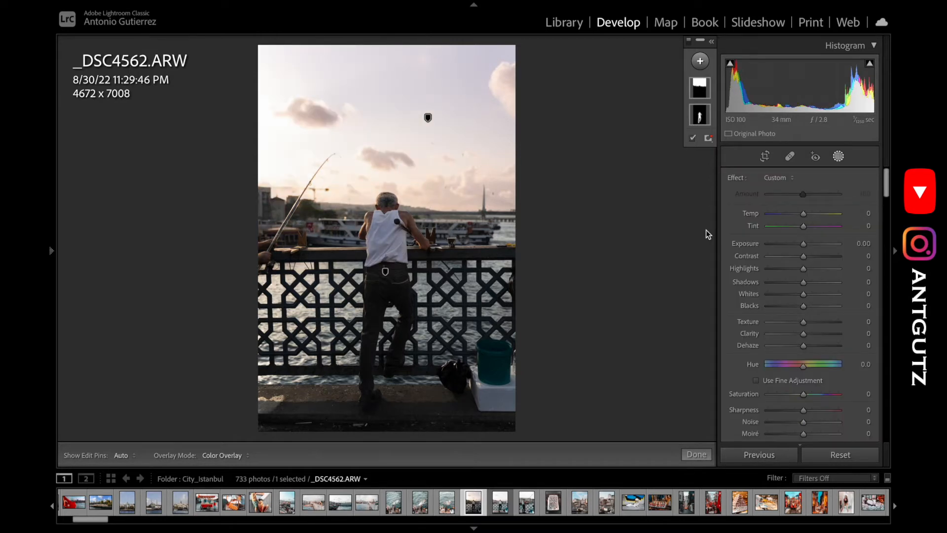
key("ctrl+z")
key("ctrl+y")
key("ctrl+z")
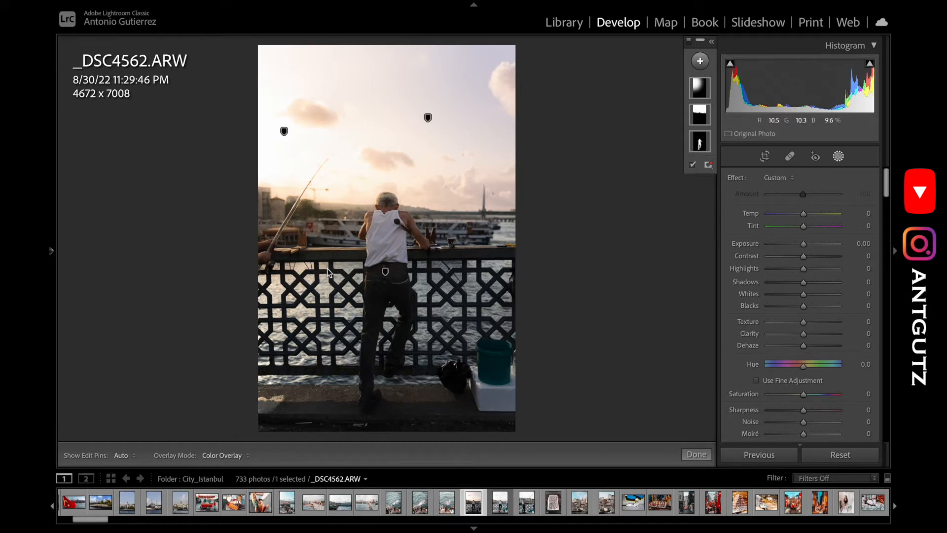
Subtract the railing area at the photo's lower left from the upper-left radial mask with a brush at Flow 57
left_click(700, 88)
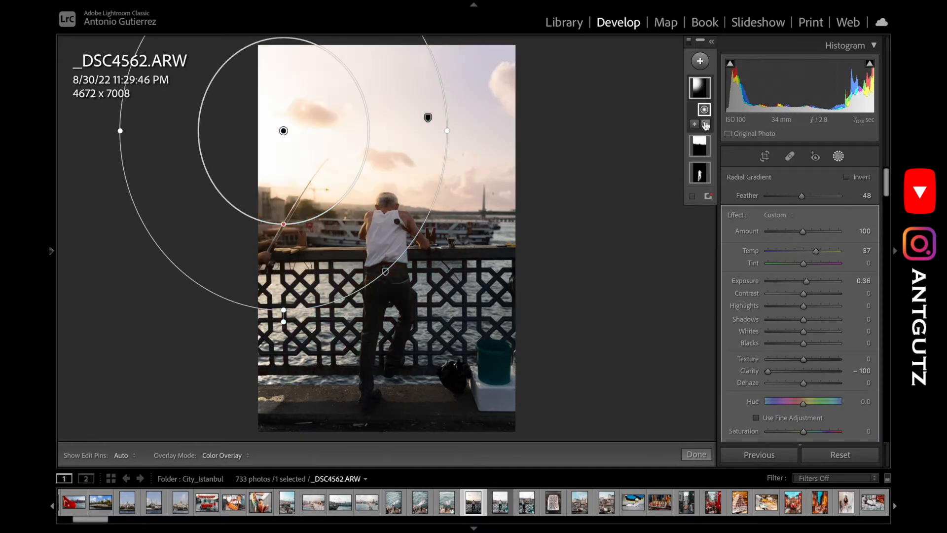
left_click(706, 124)
left_click(713, 190)
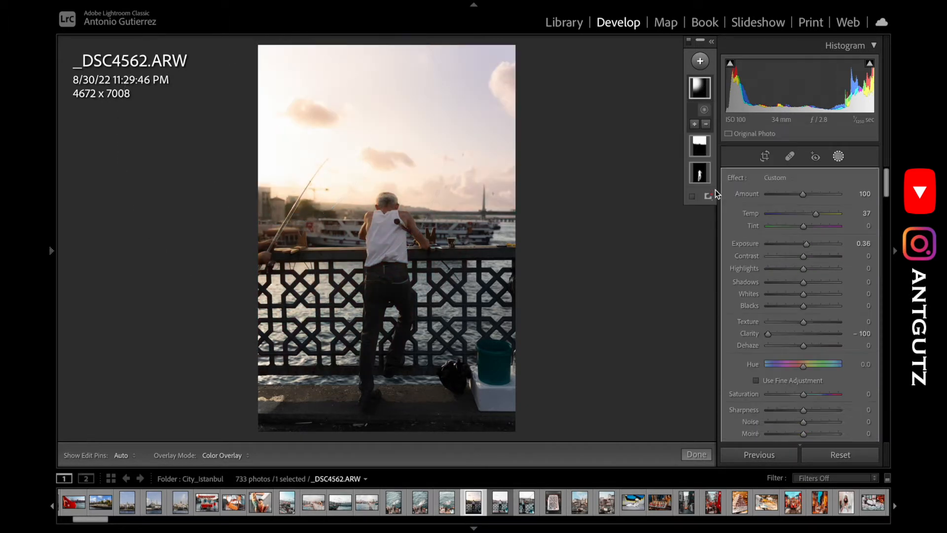
scroll(295, 295, "up", 4)
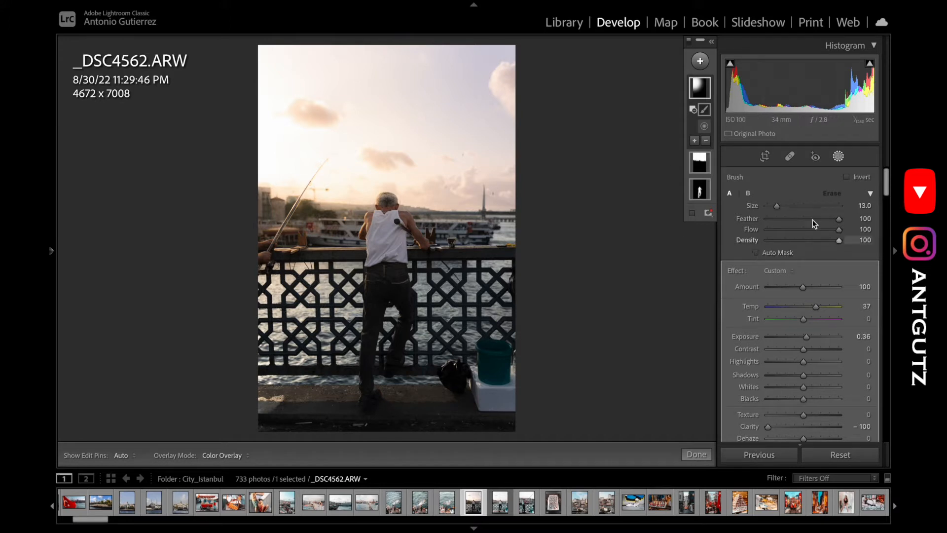
left_click_drag(840, 219, 808, 229)
key("h")
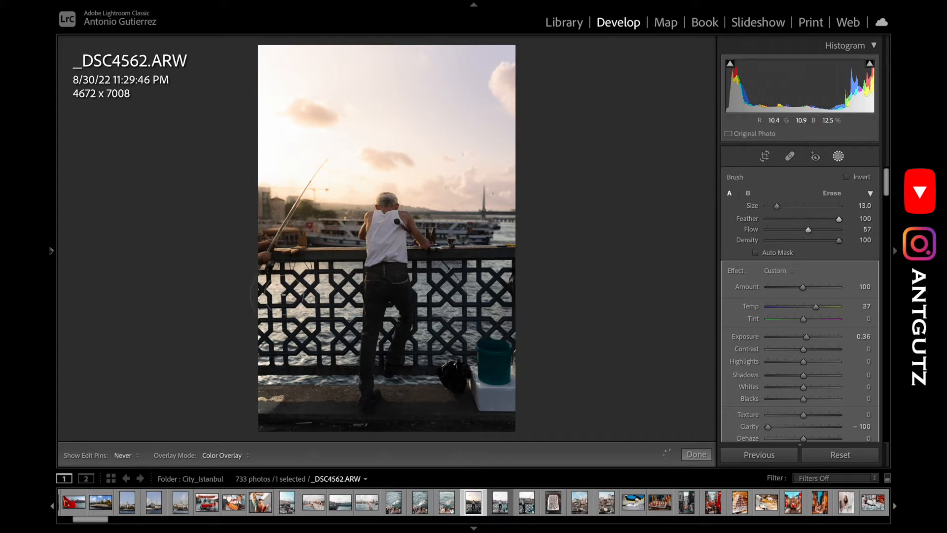
key("h")
key("h")
key("h")
mouse_move(698, 92)
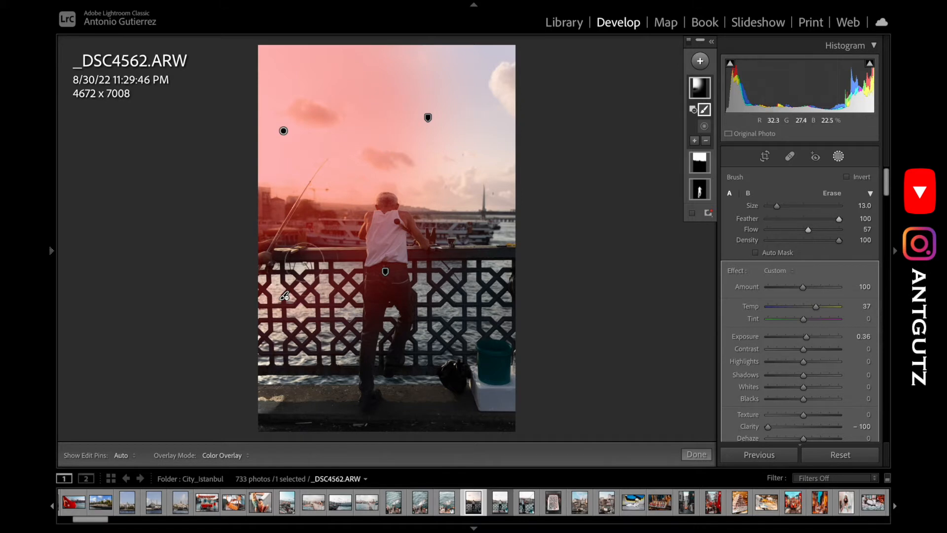
key("h")
key("h")
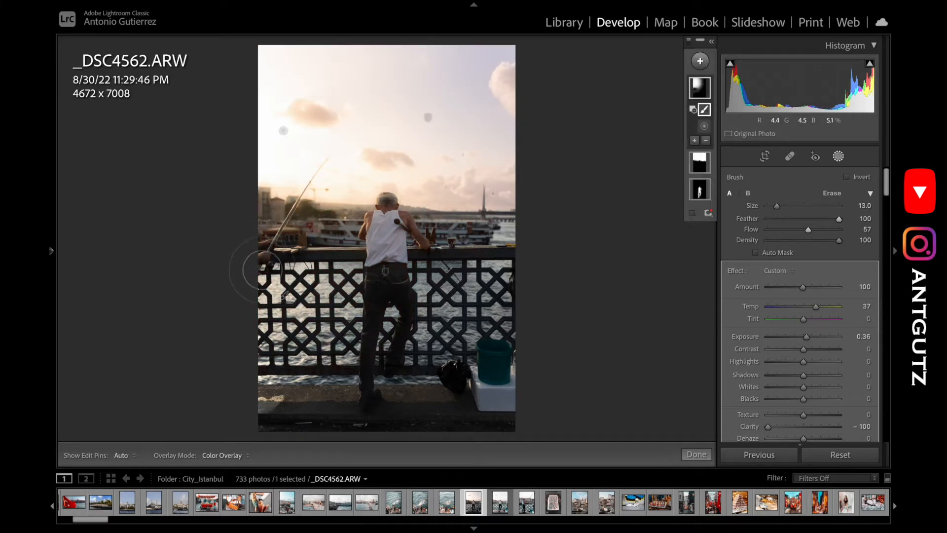
Add a tall radial gradient mask centred over the skyline at the photo's right edge
left_click(701, 61)
left_click(716, 153)
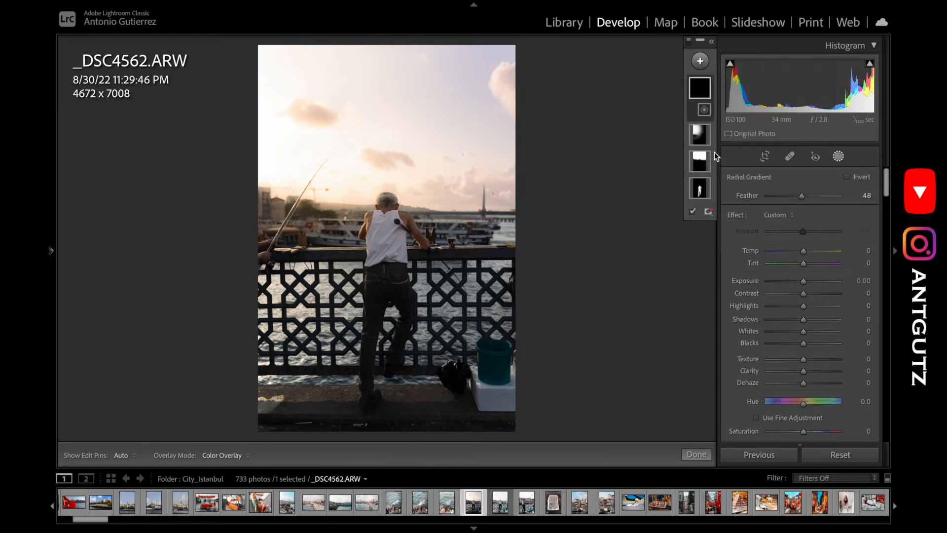
left_click_drag(464, 207, 579, 391)
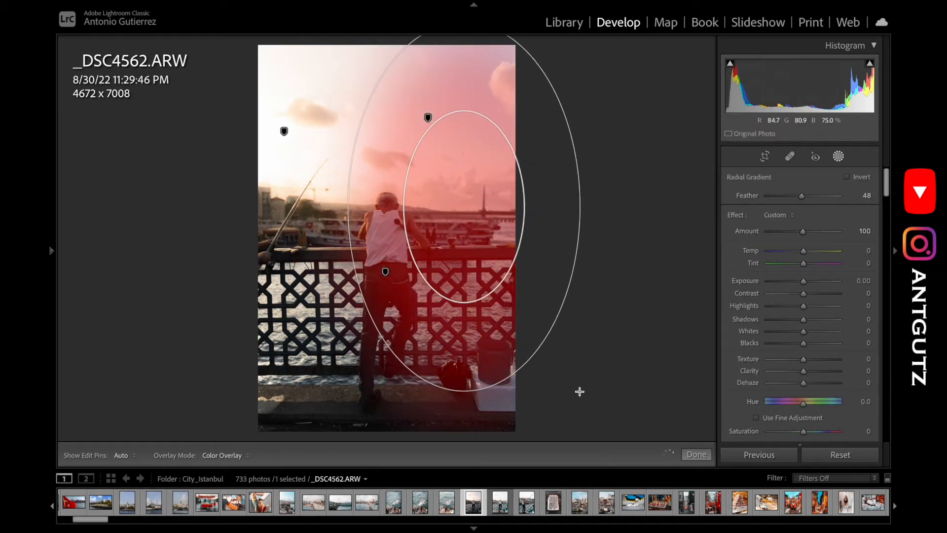
left_click_drag(463, 205, 499, 204)
Set the right-edge radial mask's Tint to 41 and Clarity to -33, trying cooler Temp values and resetting Temp to 0
left_click_drag(804, 252, 792, 252)
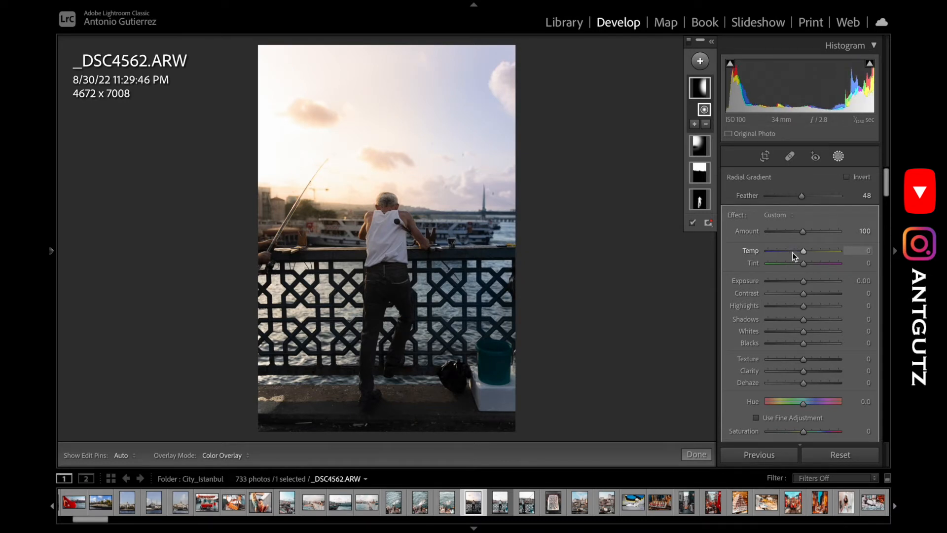
key("o")
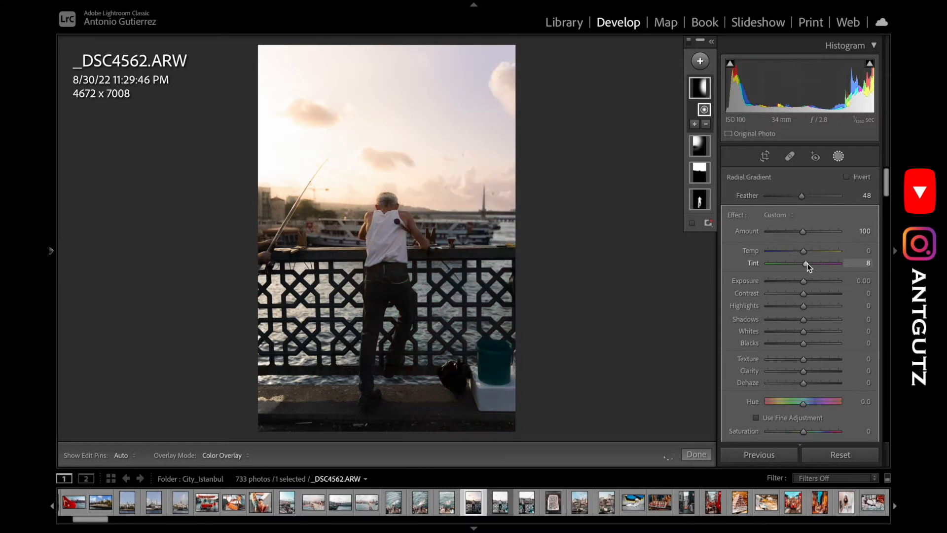
mouse_move(808, 263)
left_mouse_down()
mouse_move(819, 265)
mouse_move(802, 251)
left_mouse_up()
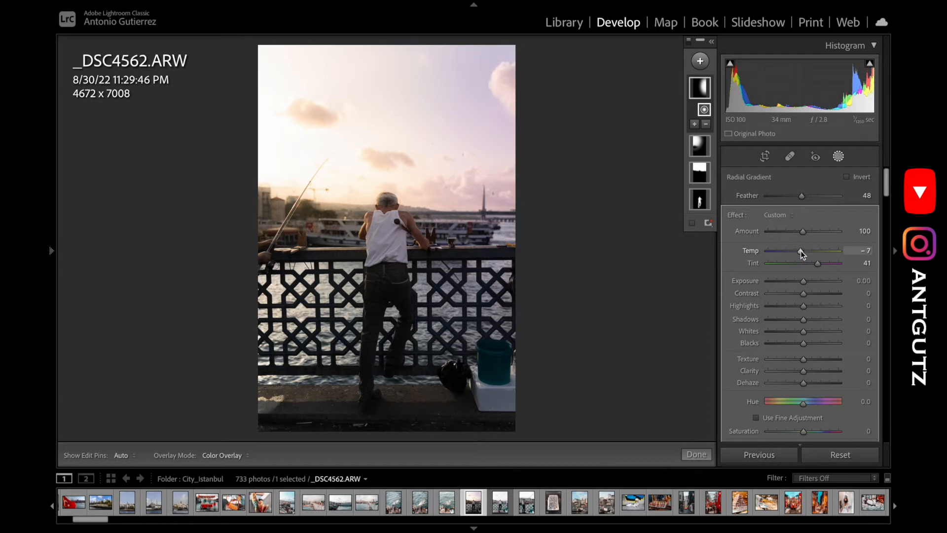
double_click(801, 250)
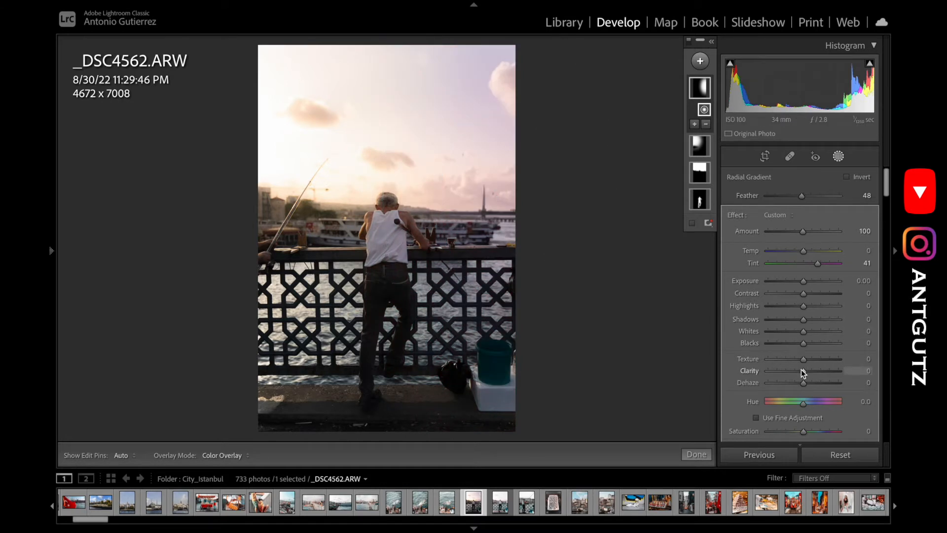
mouse_move(788, 371)
left_mouse_down()
mouse_move(810, 370)
mouse_move(791, 370)
left_mouse_up()
mouse_move(478, 258)
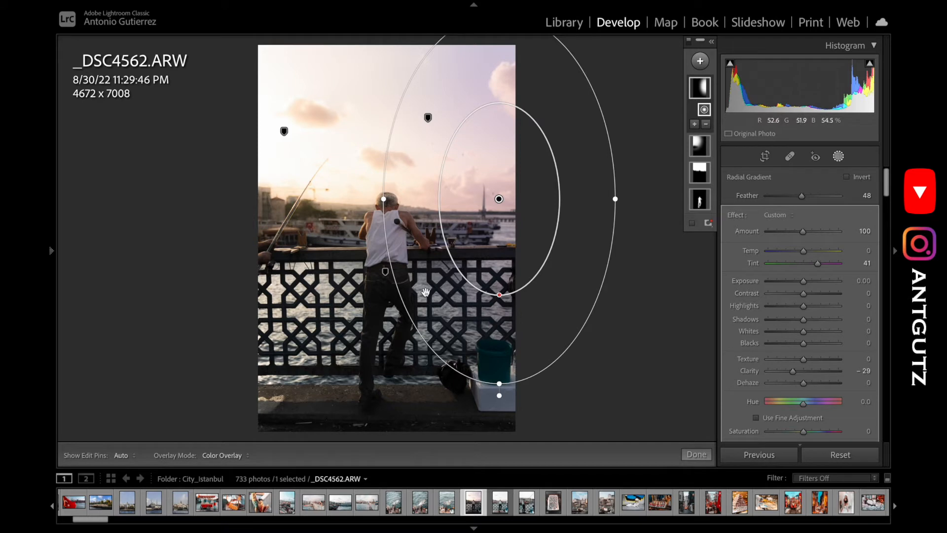
double_click(792, 371)
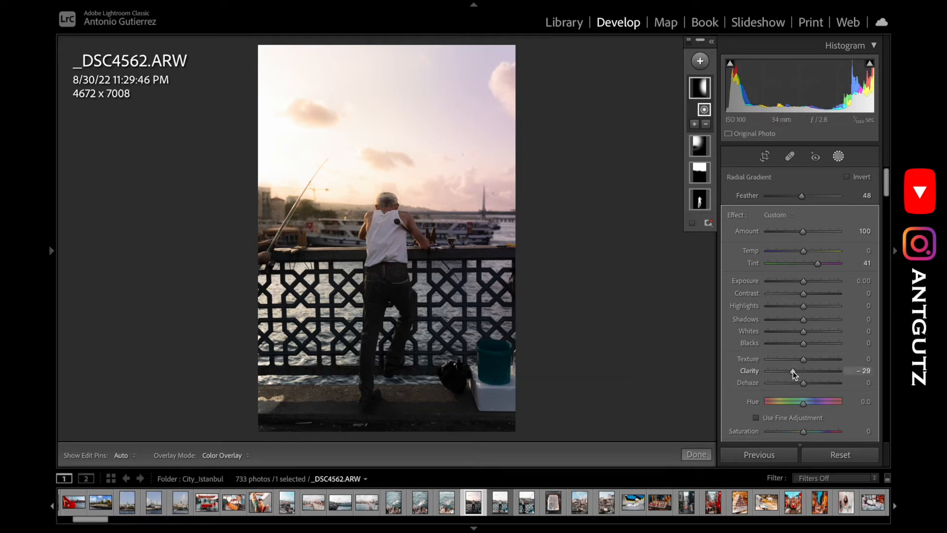
left_click(793, 371)
Subtract the area below the railing's top edge from the right-edge radial mask with a narrow linear gradient, and finish masking
left_click(707, 124)
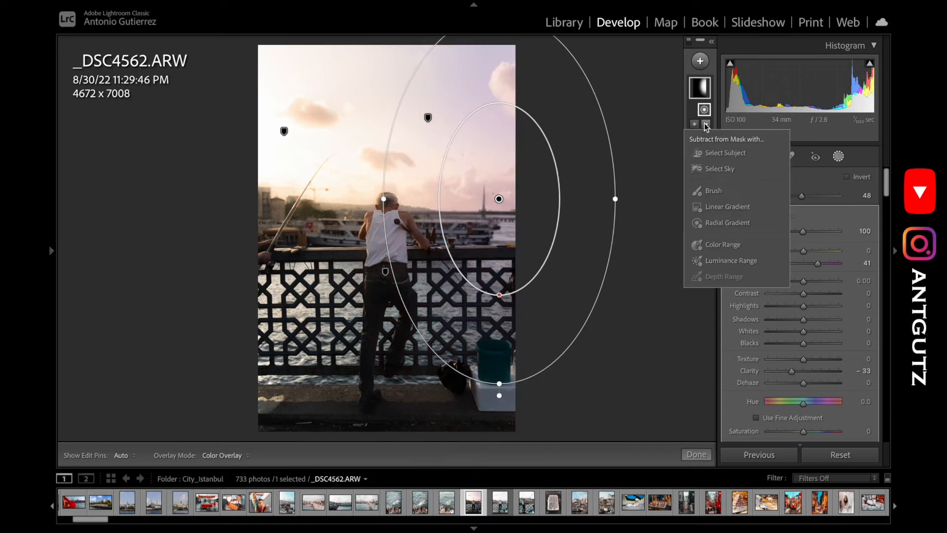
left_click(721, 204)
mouse_move(459, 269)
left_mouse_down()
mouse_move(458, 242)
mouse_move(459, 250)
left_mouse_up()
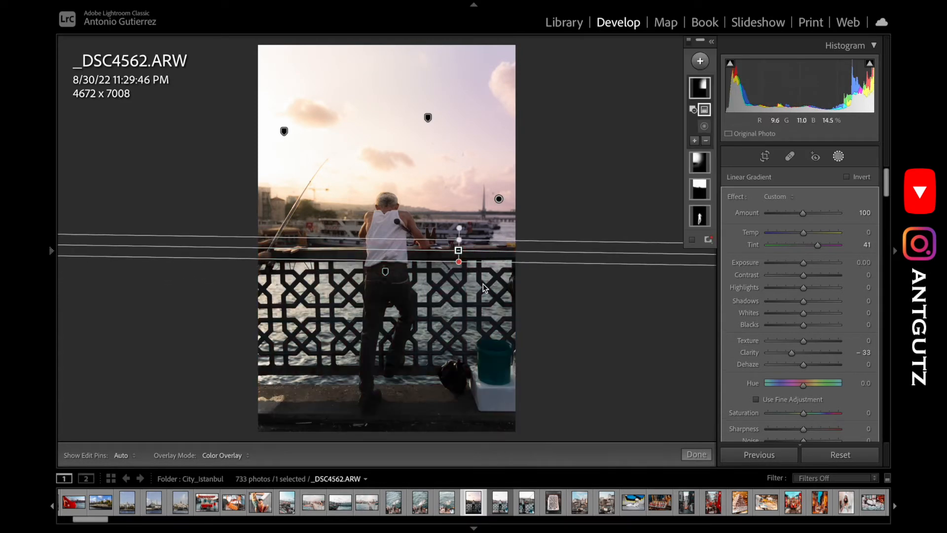
left_click_drag(495, 259, 498, 253)
mouse_move(703, 92)
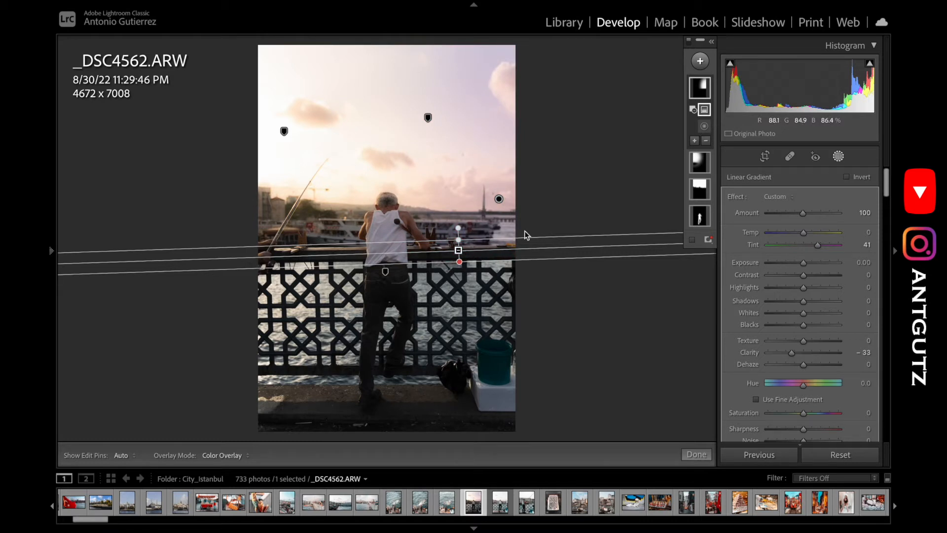
left_click(697, 454)
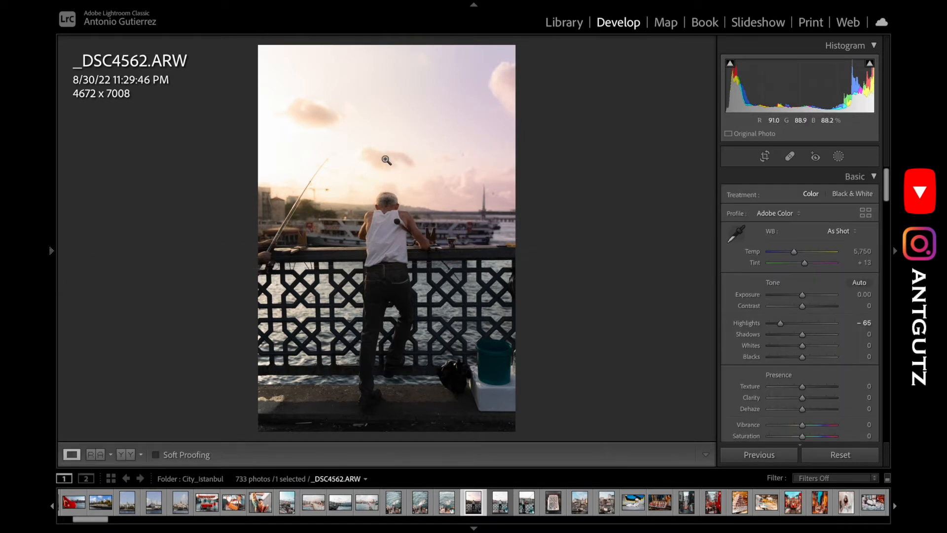
Compare the edited photo with its unedited state several times
key("backslash")
key("backslash")
key("backslash")
key("backslash")
key("backslash")
key("backslash")
Add an oval radial gradient mask centred on the fisherman, covering him and the surrounding railing
left_click(839, 155)
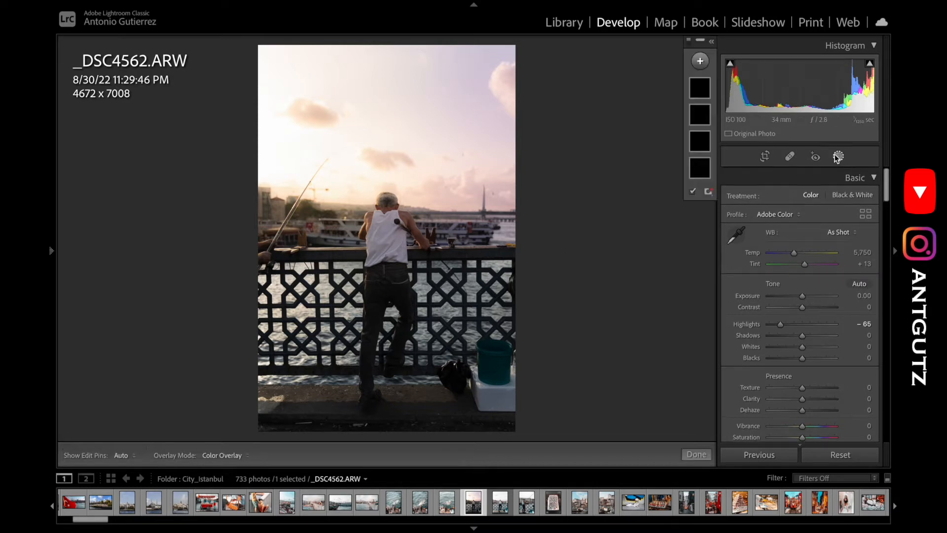
left_click(701, 61)
left_click(720, 153)
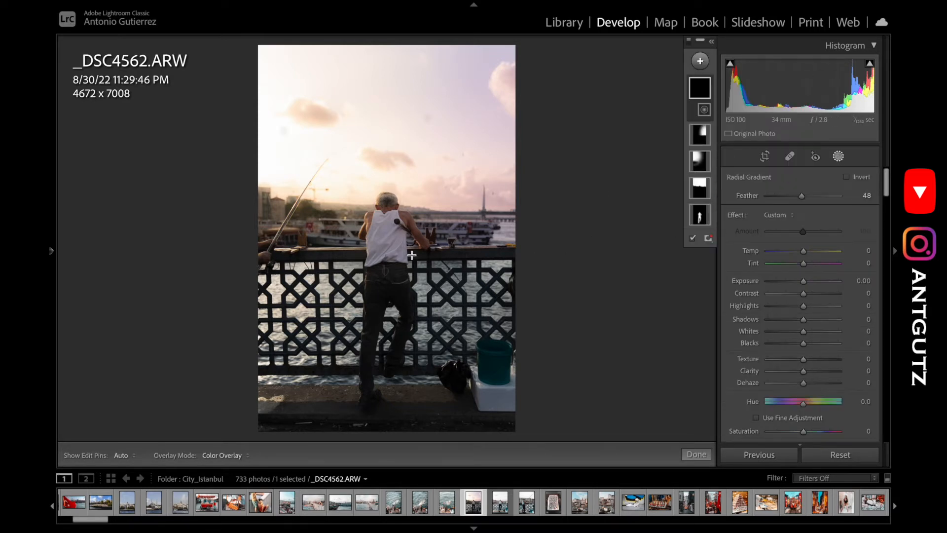
left_click_drag(356, 245, 459, 385)
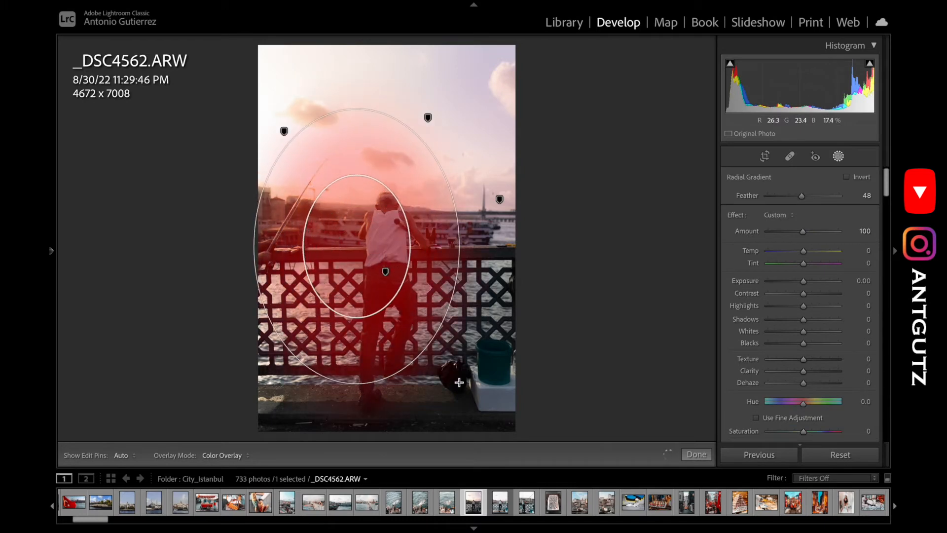
left_click_drag(360, 248, 386, 264)
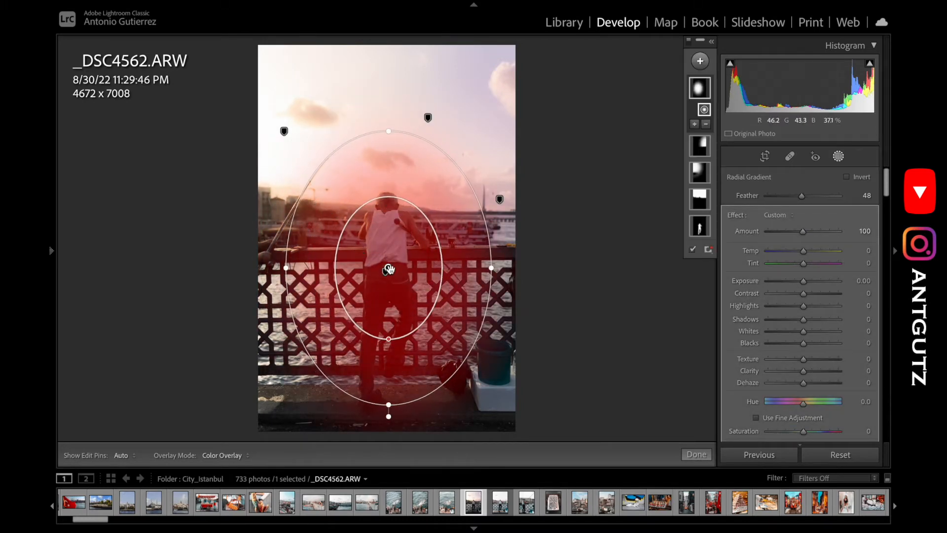
Set the Exposure of the radial mask around the fisherman to 0.40 and finish masking
left_click(863, 283)
key("Up")
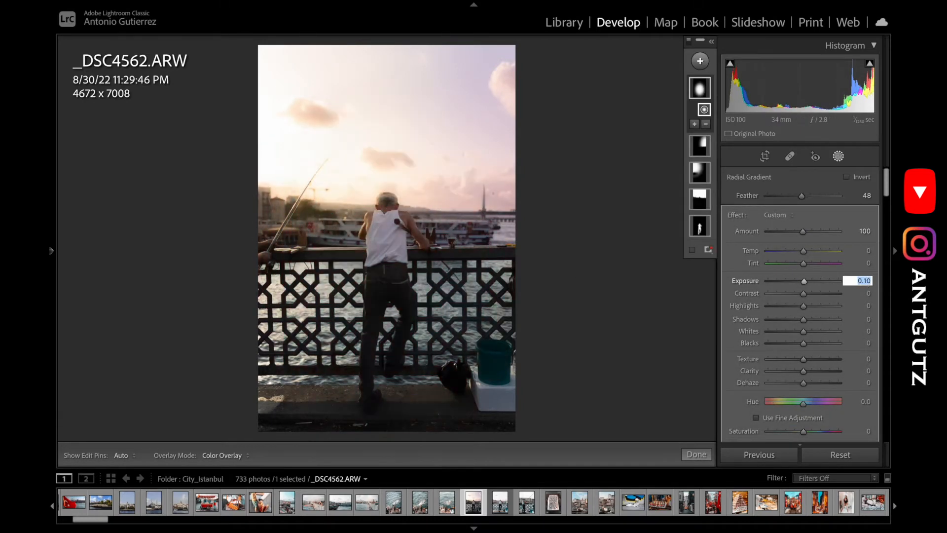
key("Up")
key("Up")
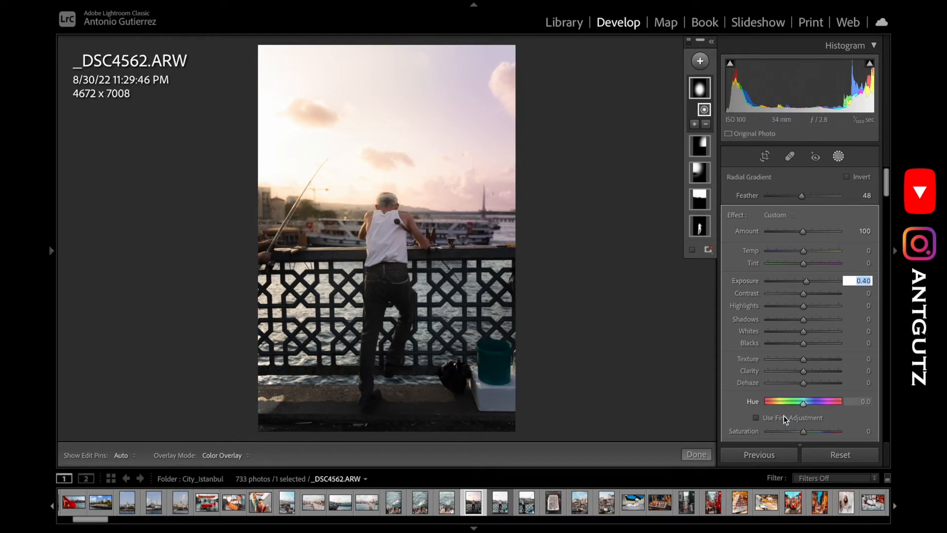
left_click(697, 455)
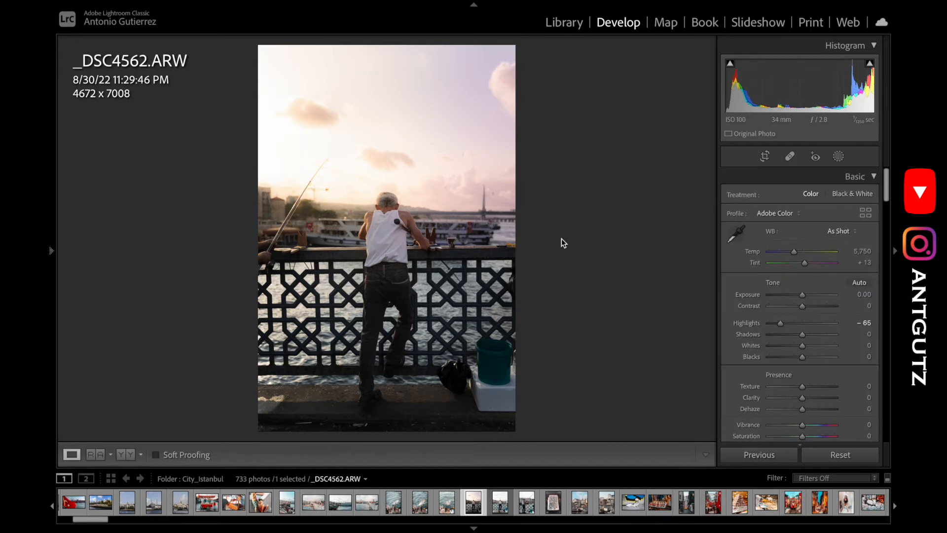
Compare the photo with and without the fisherman's radial gradient by deleting and restoring it, and finish masking
left_click(839, 157)
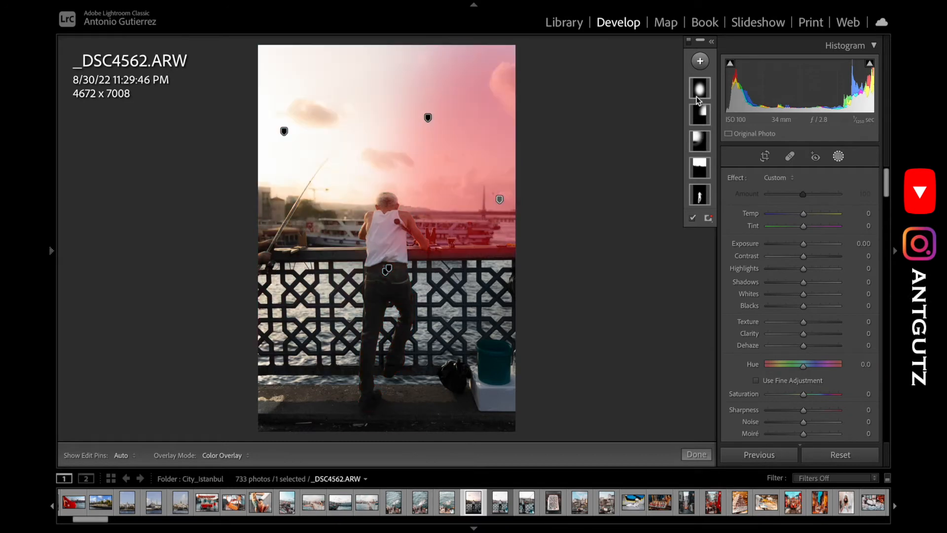
left_click(697, 95)
key("Delete")
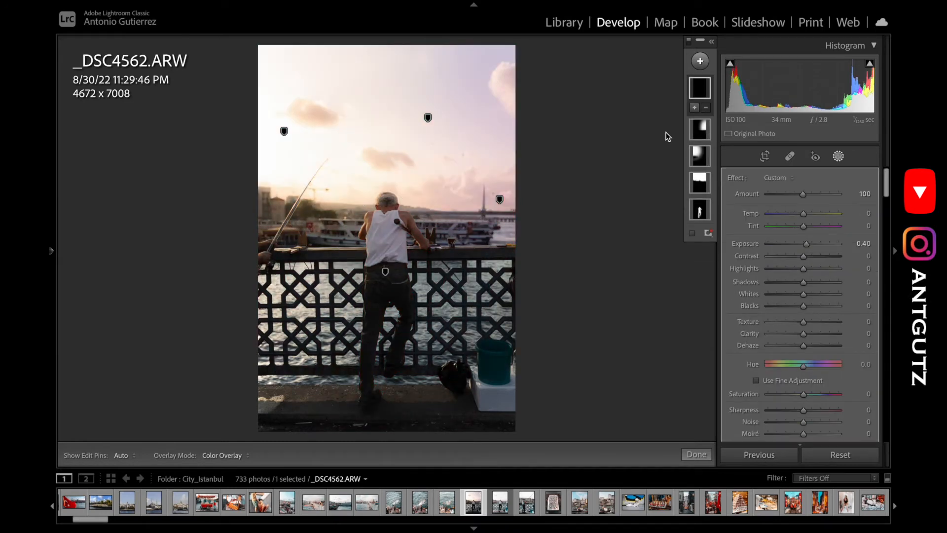
key("ctrl+z")
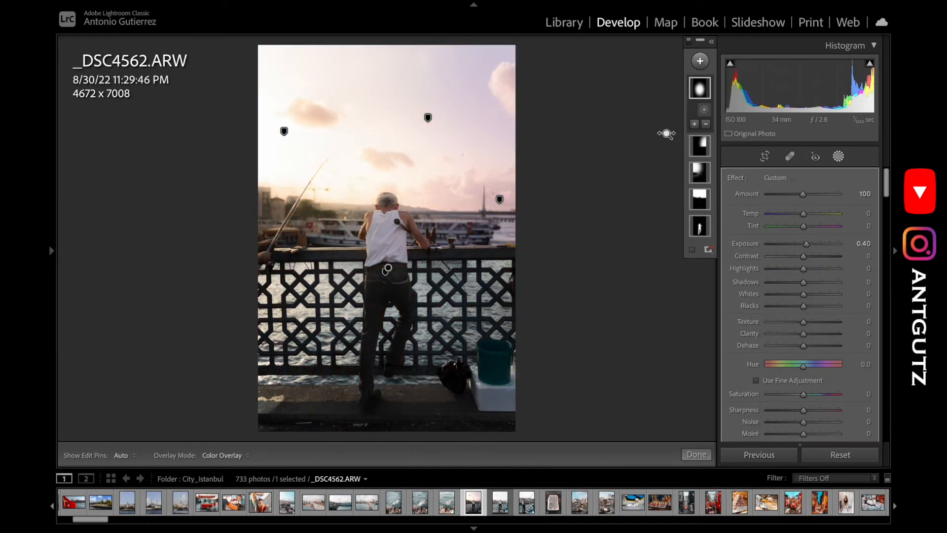
key("ctrl+shift+z")
key("ctrl+z")
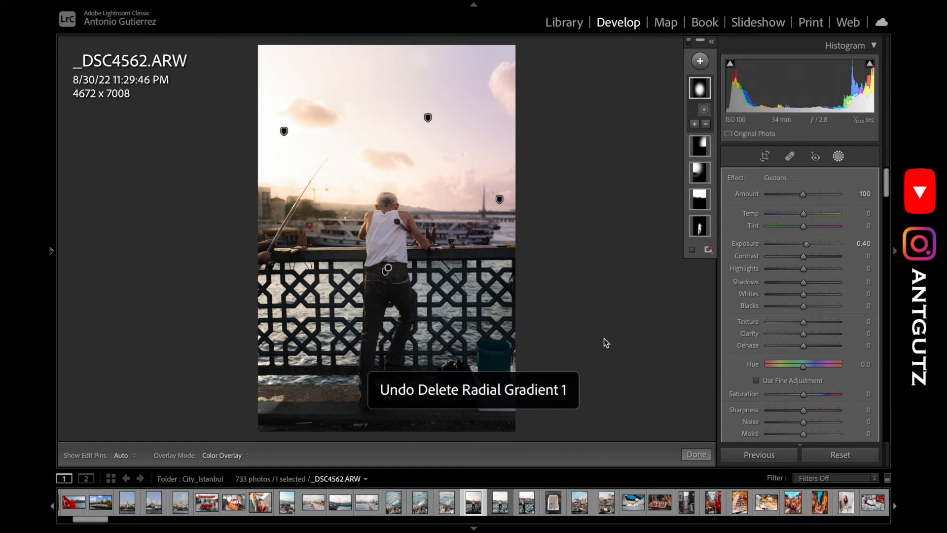
left_click(693, 451)
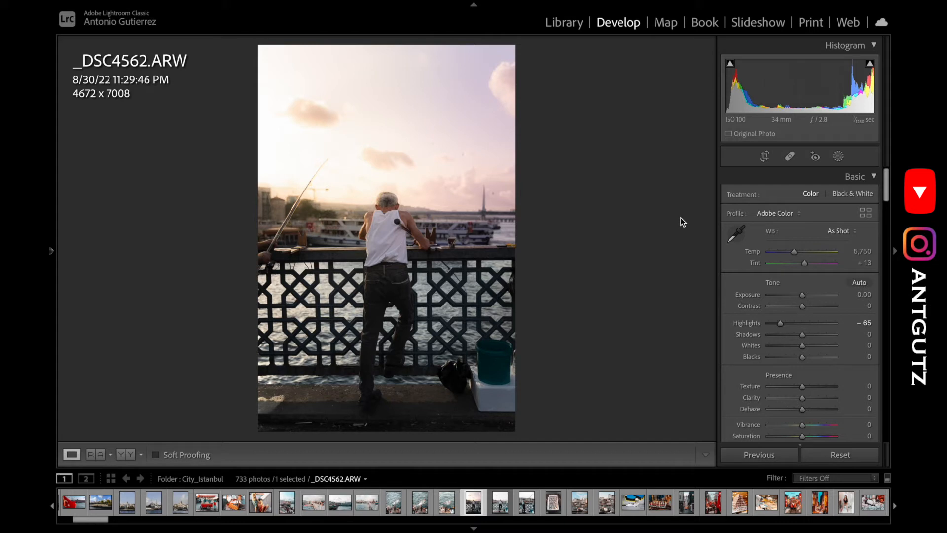
Set the photo's Vibrance to +21 and the Calibration Blue Primary Saturation to +20
scroll(780, 323, "down", 3)
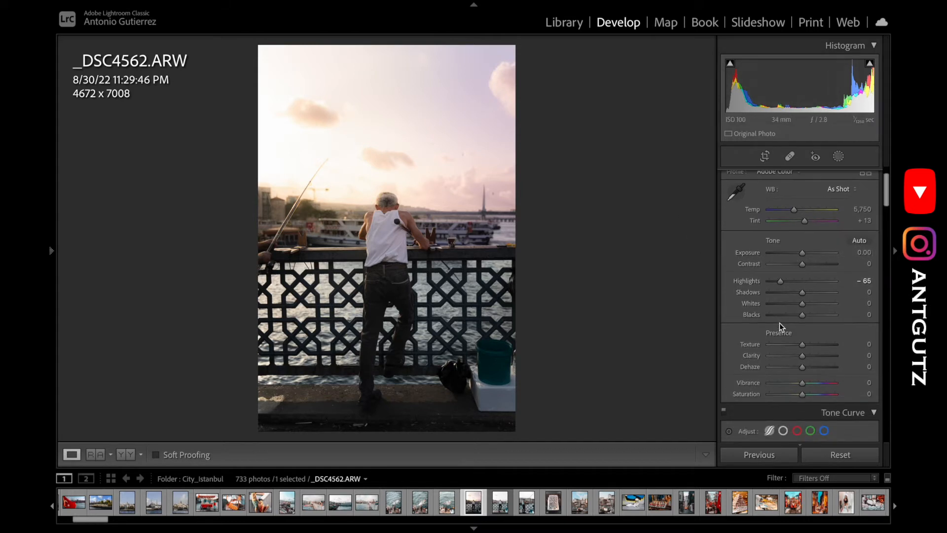
left_click_drag(803, 386, 810, 386)
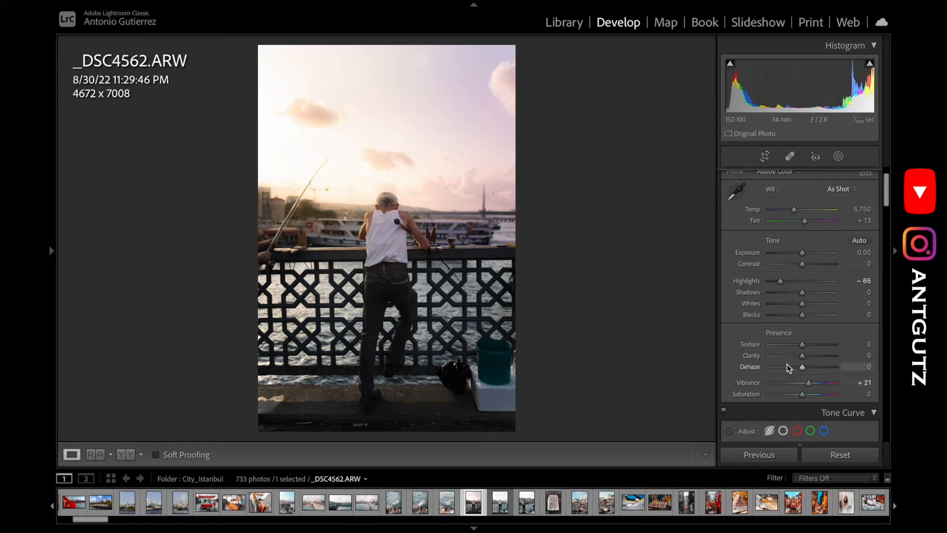
scroll(778, 348, "down", 15)
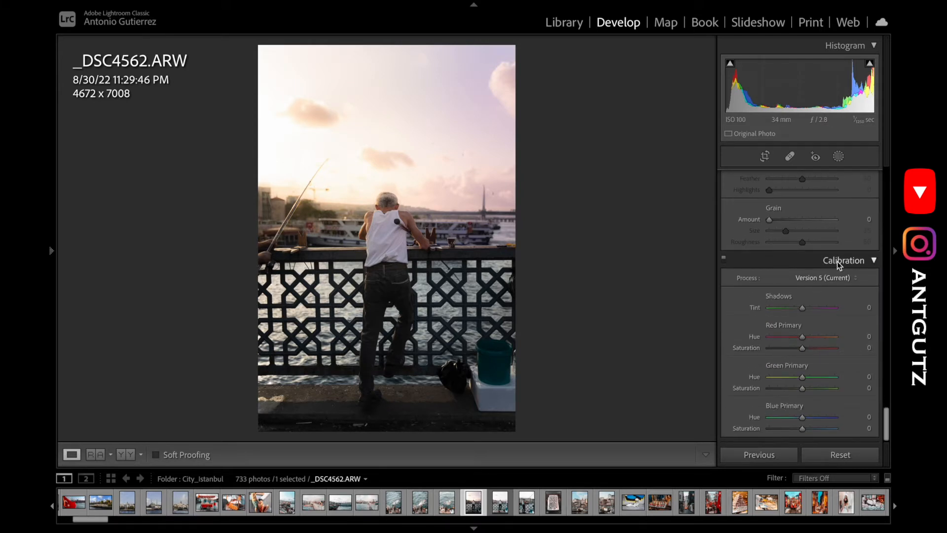
left_click(863, 428)
key("Return")
Compare the photo with and without the Calibration adjustments several times
left_click(723, 258)
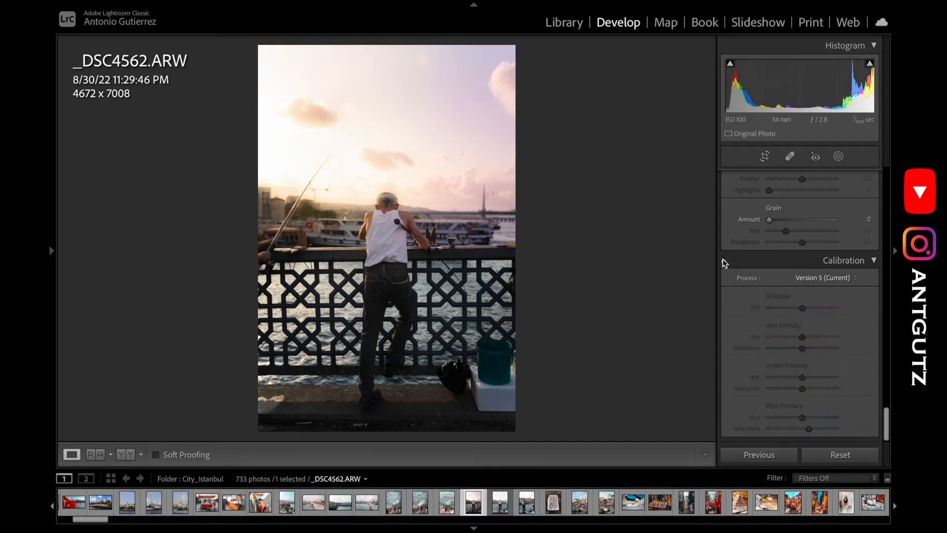
left_click(723, 259)
left_click(724, 259)
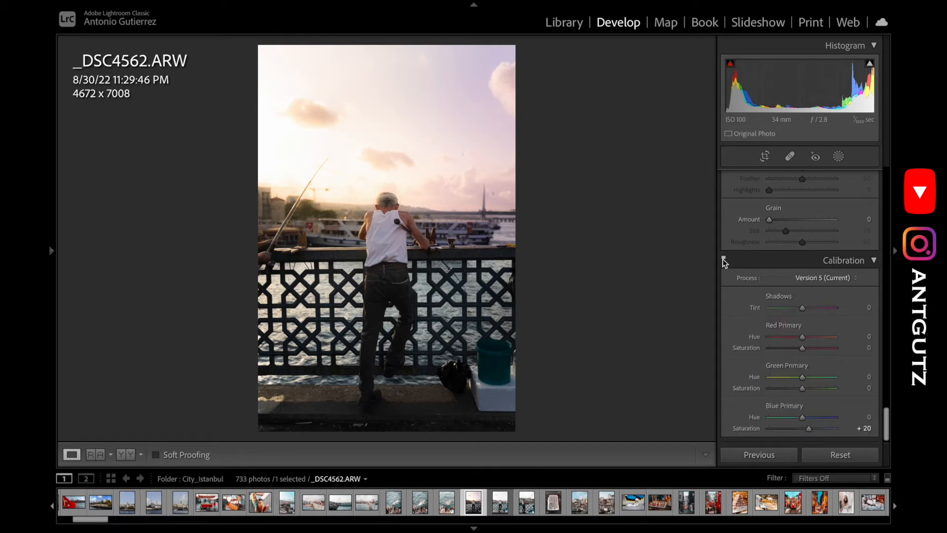
left_click(723, 259)
left_click(723, 259)
left_click(723, 259)
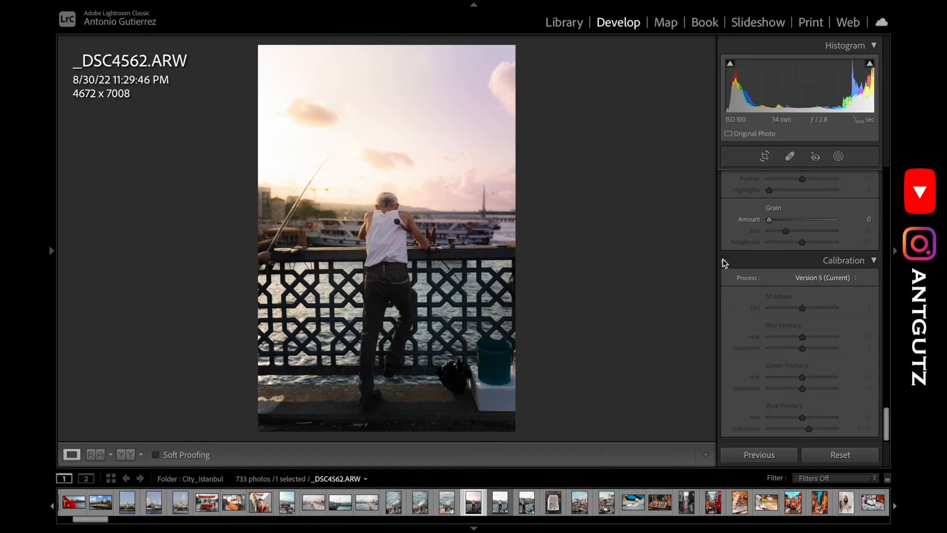
left_click(723, 259)
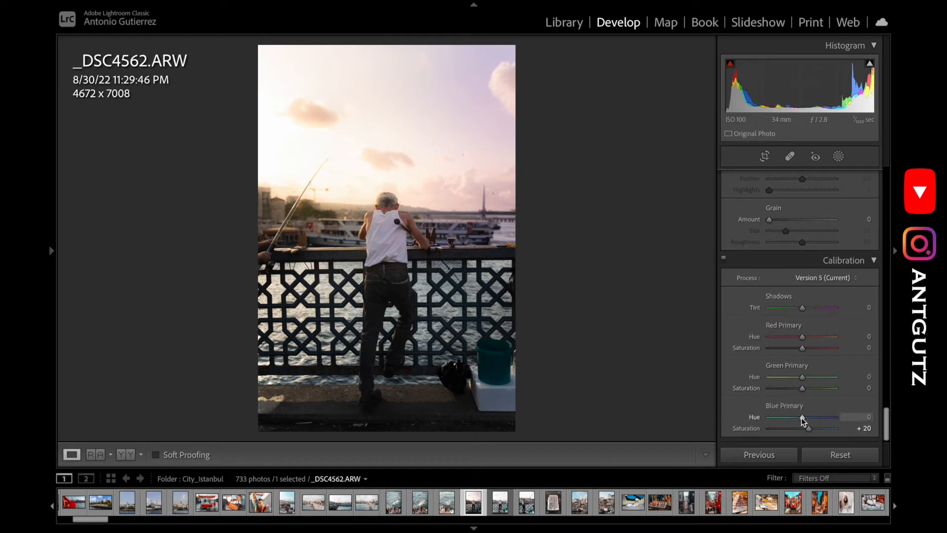
Try a Blue Primary Hue of -100, reset it, set it to -26, and compare the photo with and without the shift
left_click_drag(802, 418, 765, 419)
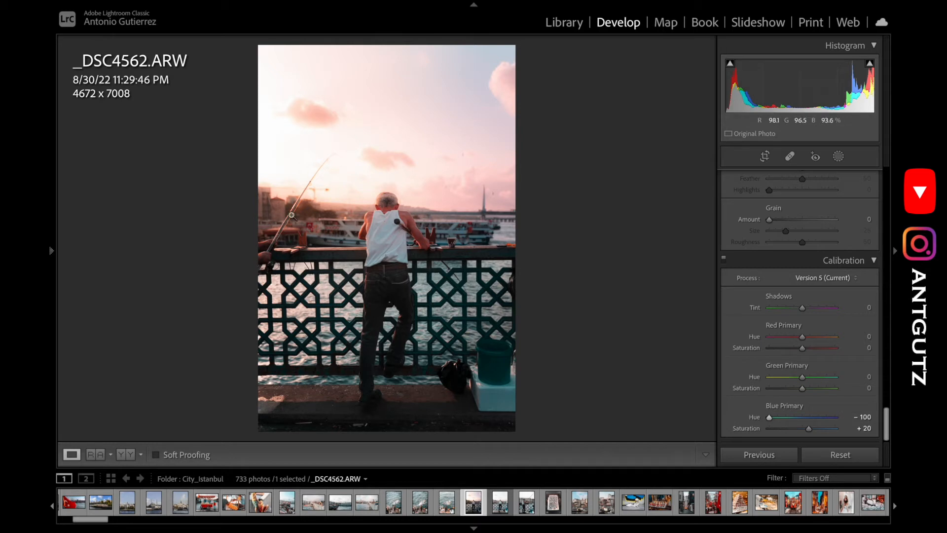
double_click(770, 418)
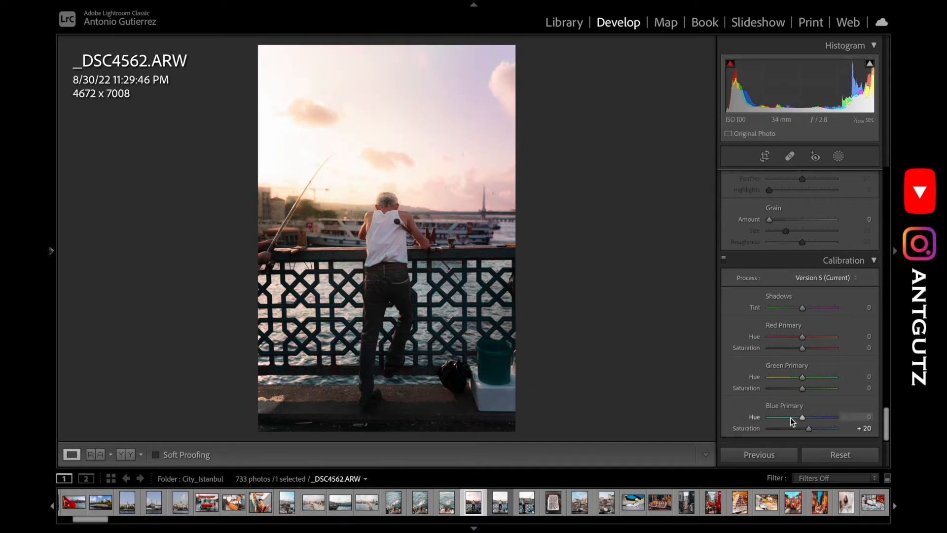
left_click_drag(802, 418, 795, 418)
key("ctrl+z")
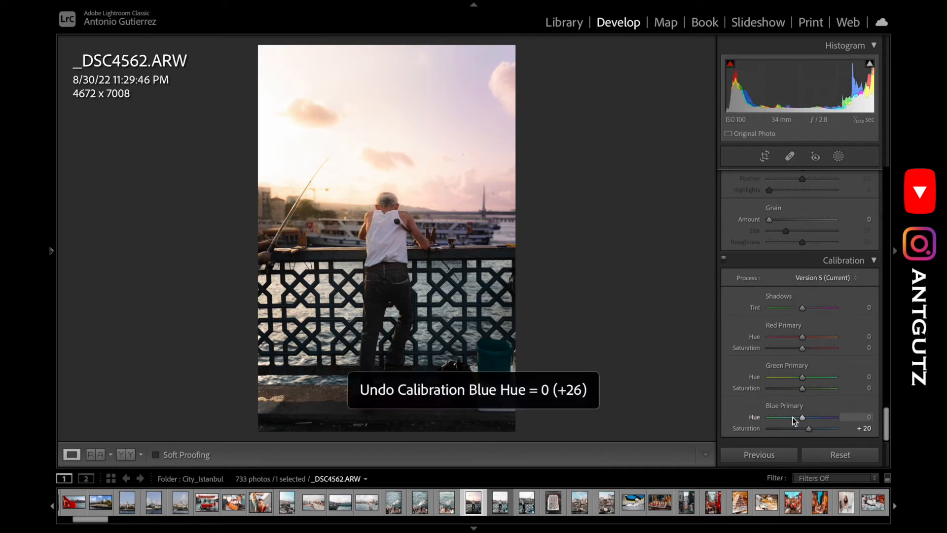
key("ctrl+shift+z")
key("ctrl+z")
key("ctrl+shift+z")
key("ctrl+z")
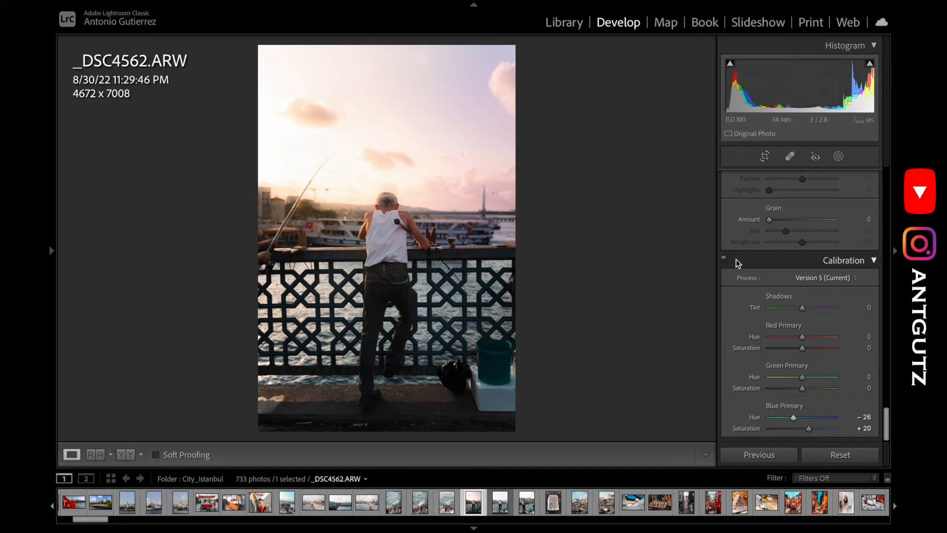
Set the HSL Hue of Purple to +36 and of Blue to -11
scroll(780, 307, "up", 10)
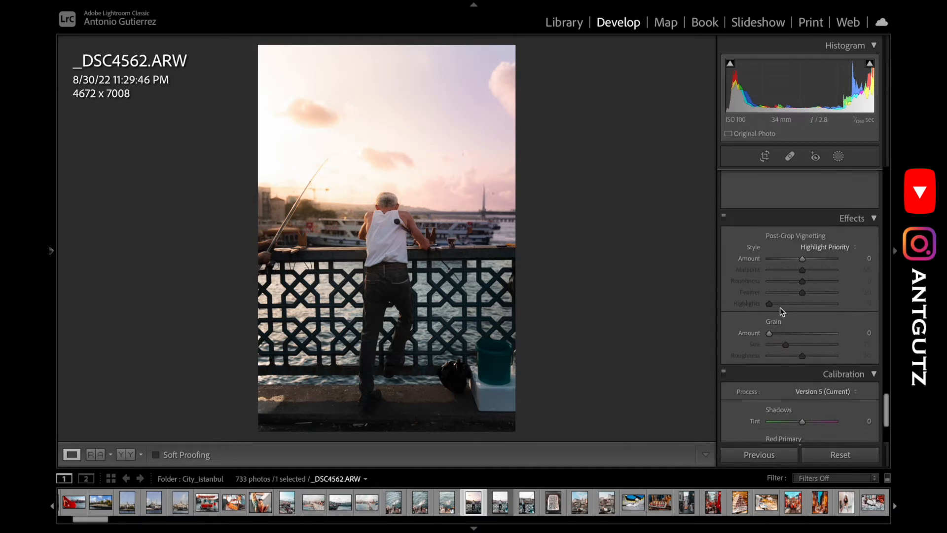
scroll(780, 307, "up", 10)
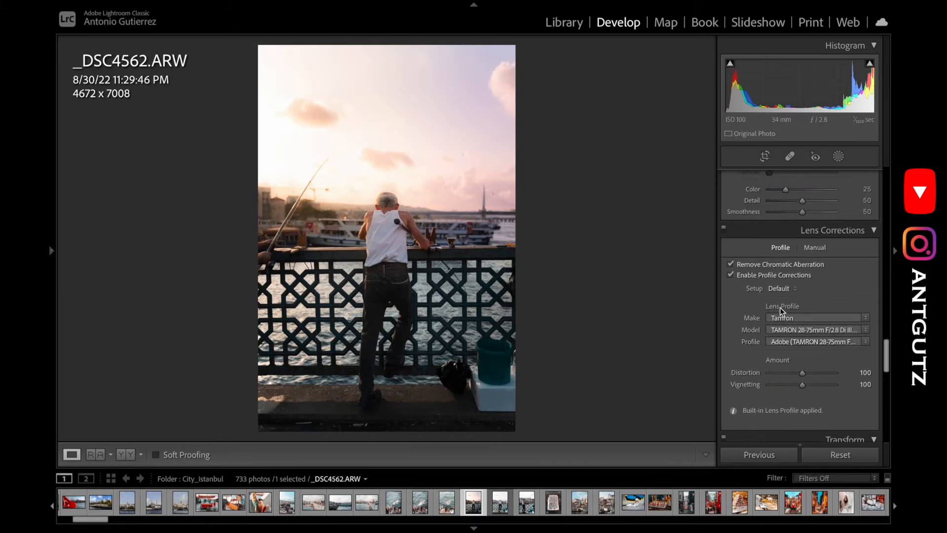
scroll(780, 307, "up", 6)
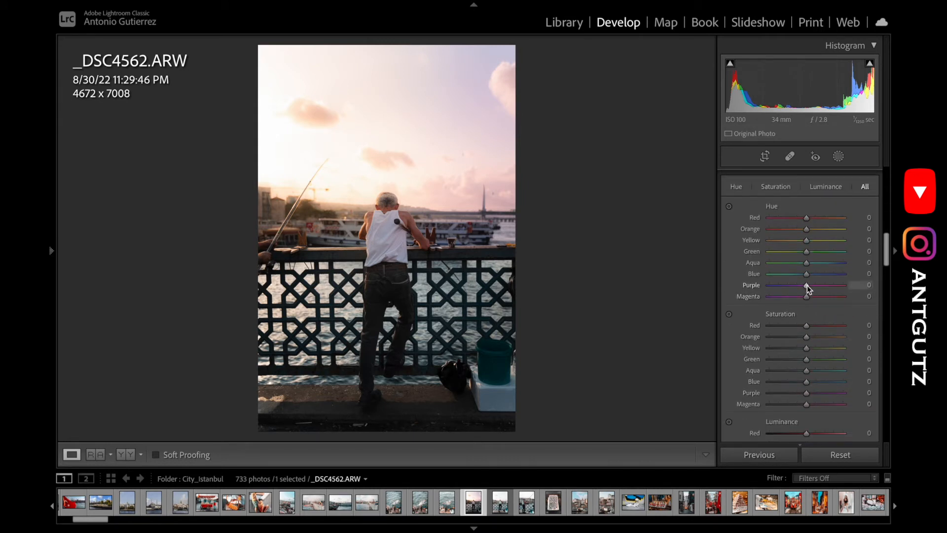
mouse_move(807, 286)
left_mouse_down()
mouse_move(793, 285)
mouse_move(830, 287)
mouse_move(790, 290)
mouse_move(819, 290)
mouse_move(820, 276)
mouse_move(803, 278)
left_mouse_up()
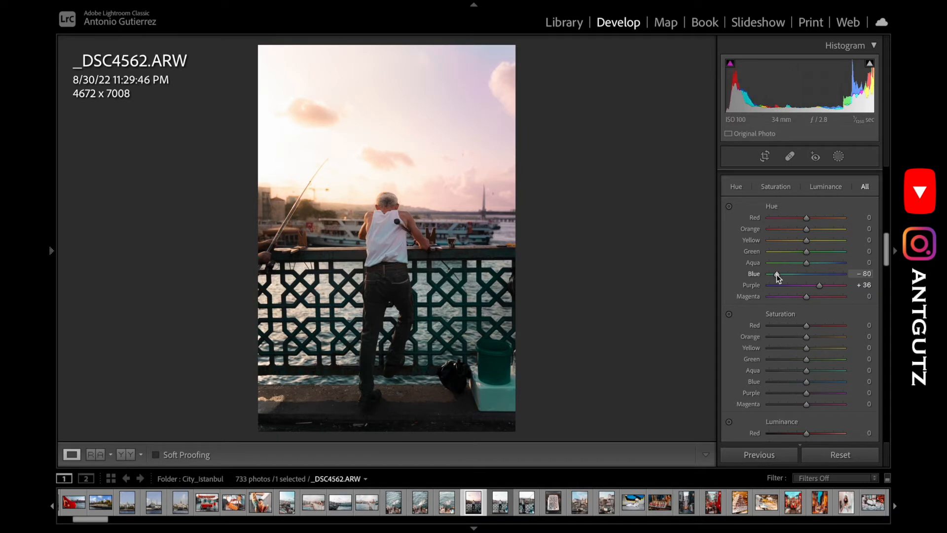
double_click(777, 274)
left_click_drag(807, 275, 800, 274)
double_click(801, 274)
left_click_drag(808, 274, 803, 274)
Compare the whole photo with and without the HSL adjustments
scroll(736, 197, "up", 1)
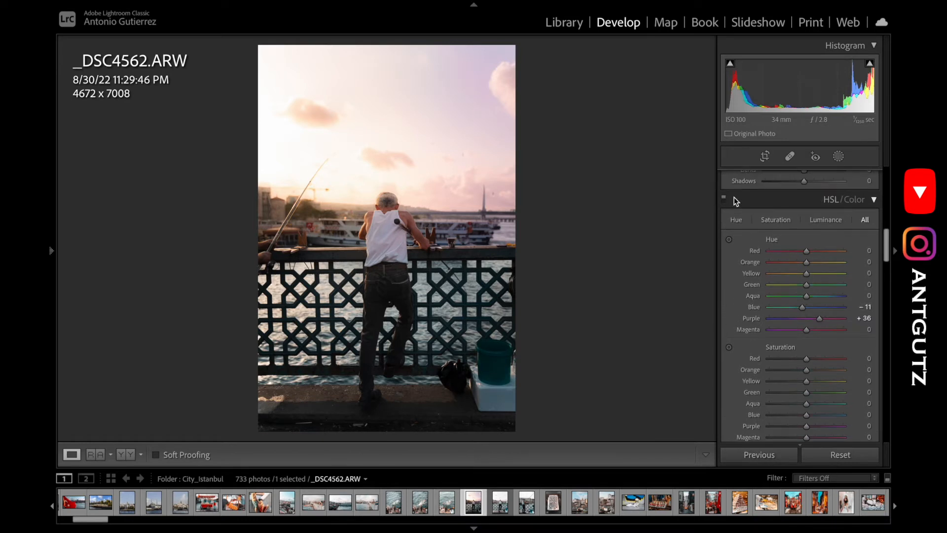
left_click(724, 200)
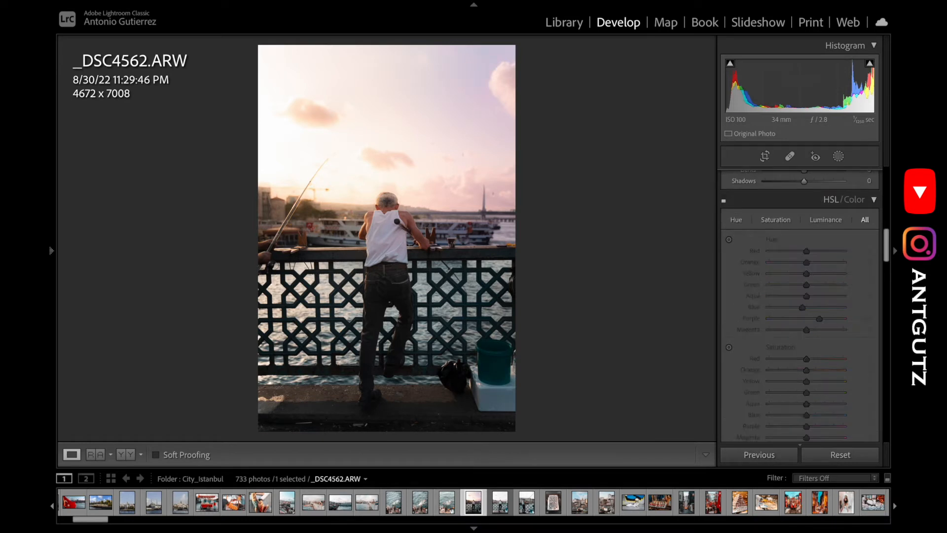
left_click(724, 200)
left_click(724, 199)
left_click(724, 199)
Compare the bucket and railing up close with and without the HSL adjustments
left_click(484, 355)
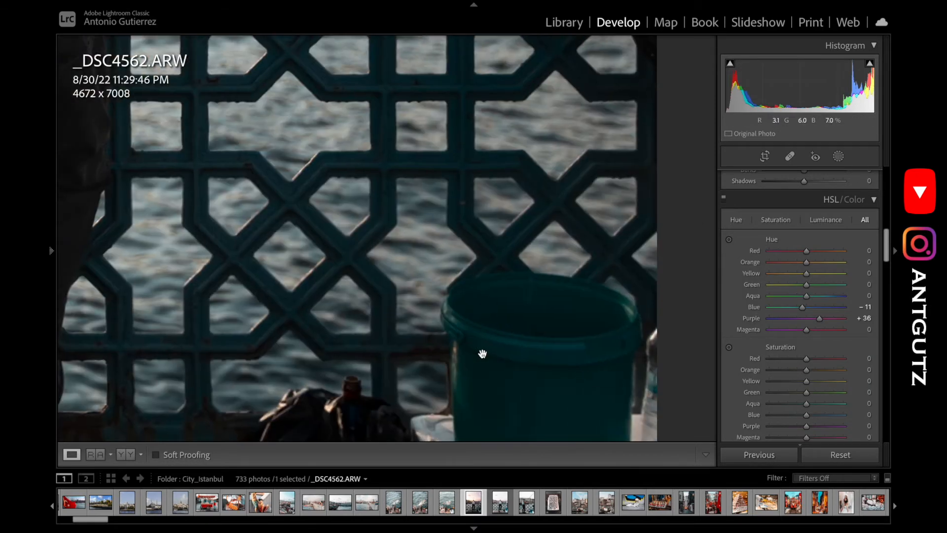
left_click(724, 196)
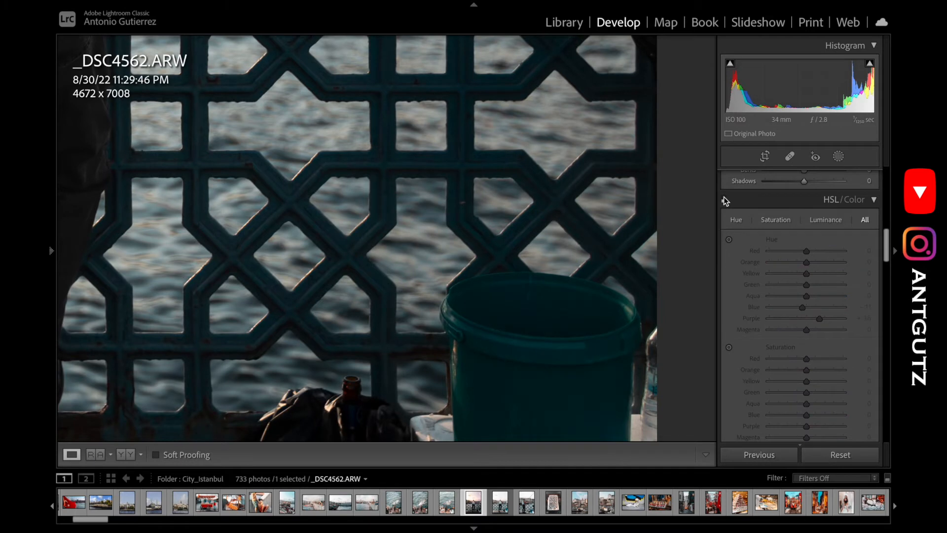
left_click(724, 199)
left_click(724, 199)
left_click(724, 199)
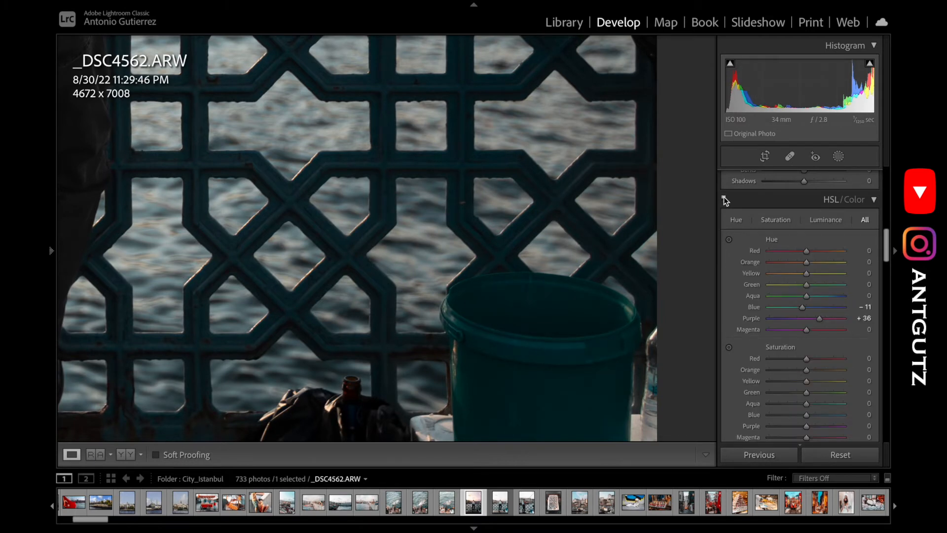
left_click(541, 231)
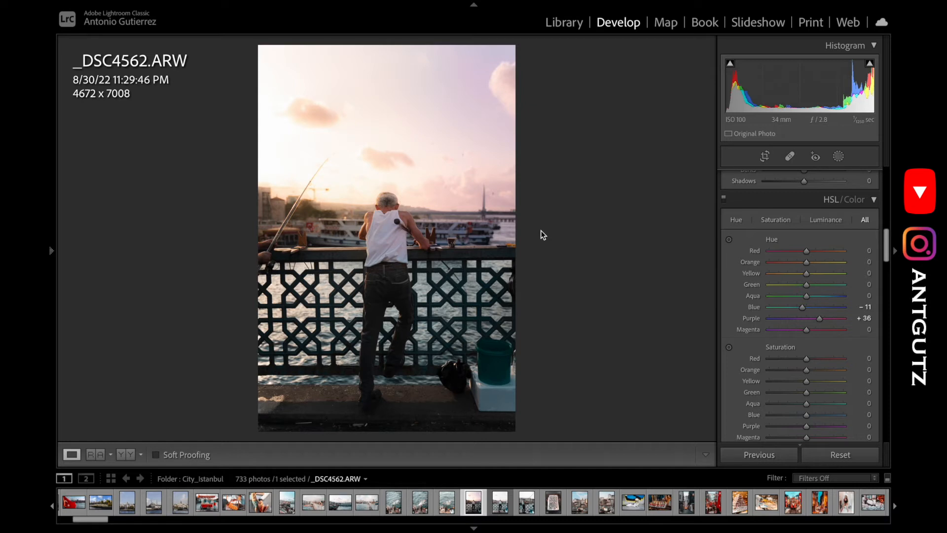
Compare the edited photo with its original unedited state twice
key("backslash")
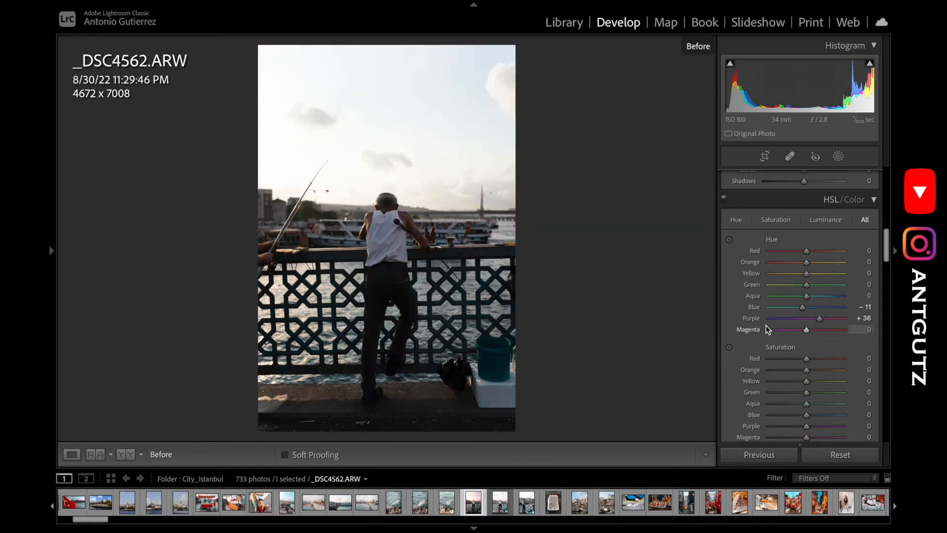
key("backslash")
key("backslash")
key("backslash")
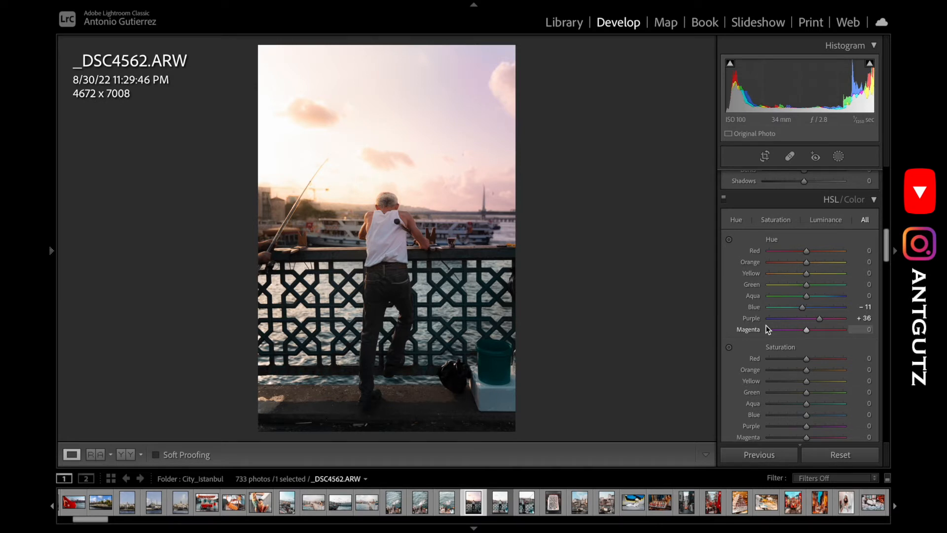
Set the photo's overall Contrast to +29
scroll(766, 328, "up", 10)
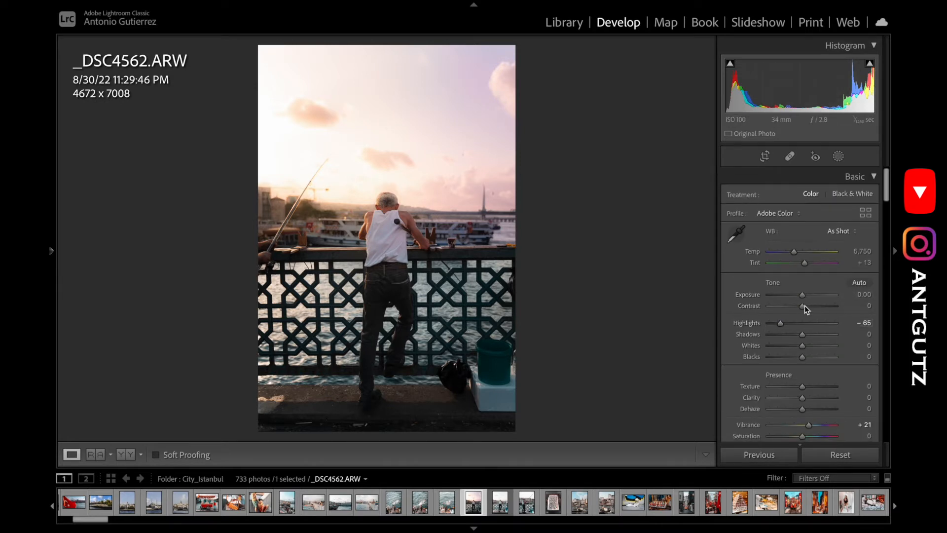
left_click_drag(804, 306, 812, 307)
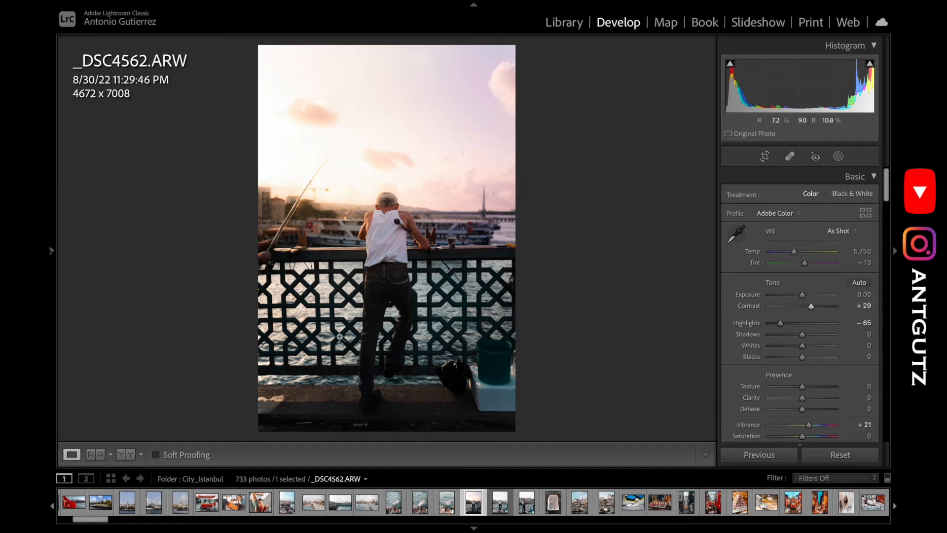
Add a slightly tilted linear gradient mask over the lower part of the photo, fading out around the railing's top edge
left_click(839, 157)
left_click(700, 61)
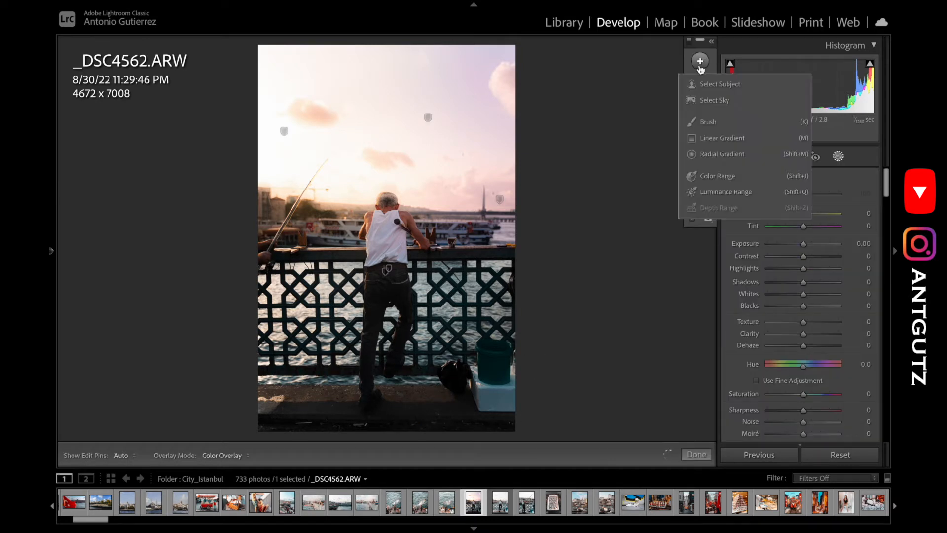
left_click(721, 139)
left_click_drag(433, 373, 401, 253)
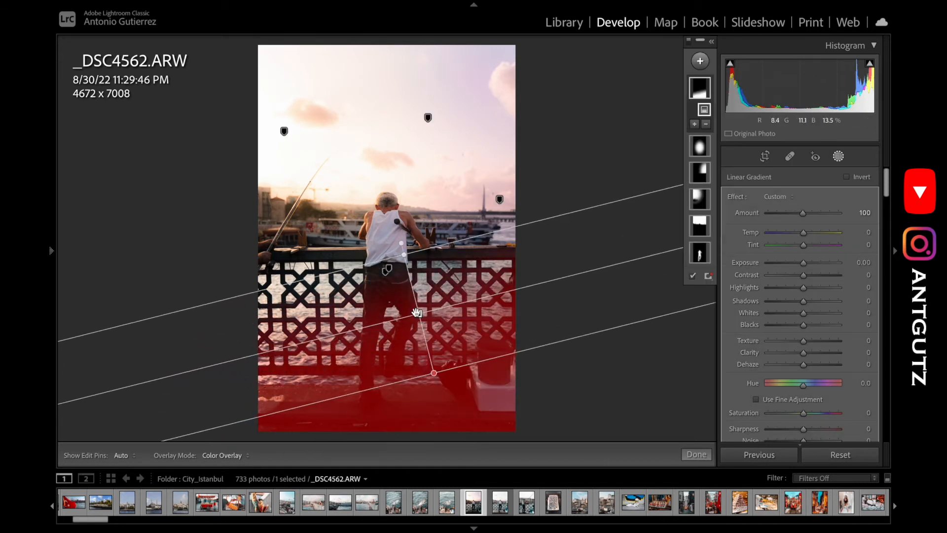
left_click_drag(417, 313, 416, 295)
left_click_drag(404, 230, 410, 229)
left_click_drag(419, 296, 419, 289)
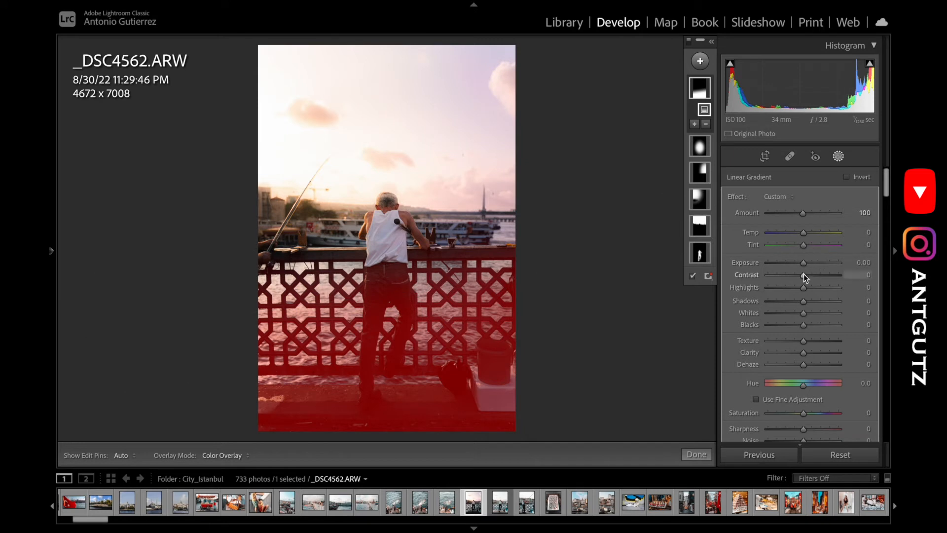
Set the Shadows of the lower linear gradient mask to 13 and finish masking
left_click_drag(804, 301, 809, 302)
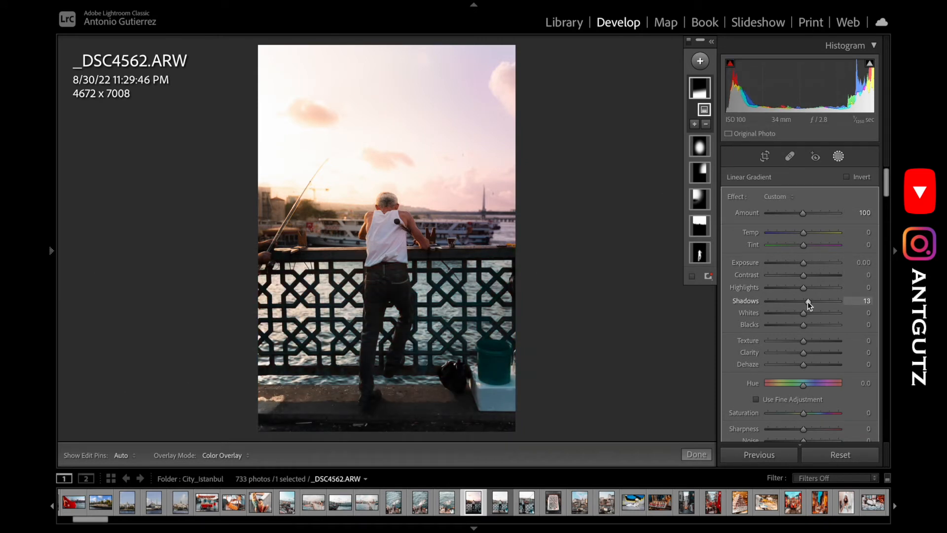
left_click(701, 454)
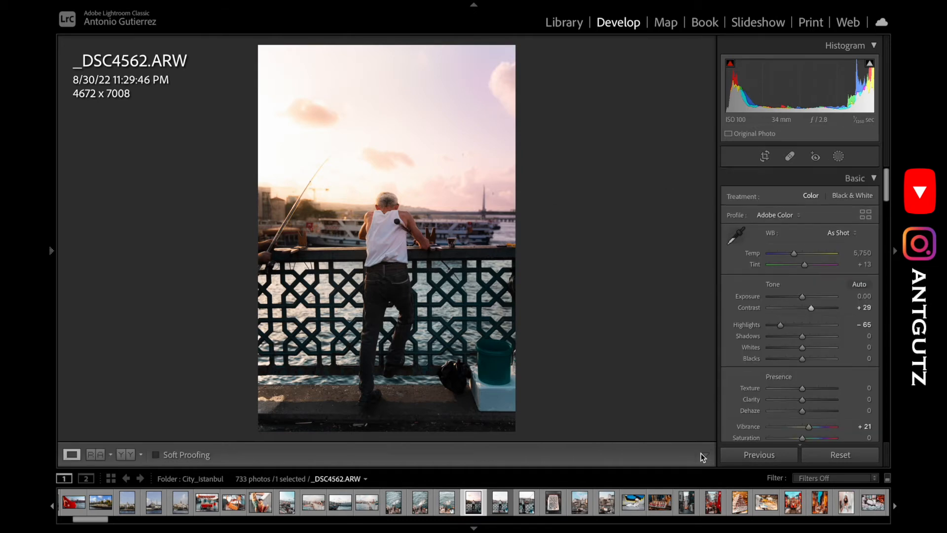
Examine the litter and dark pavement edge along the bottom of the photo at close range
left_click(466, 427)
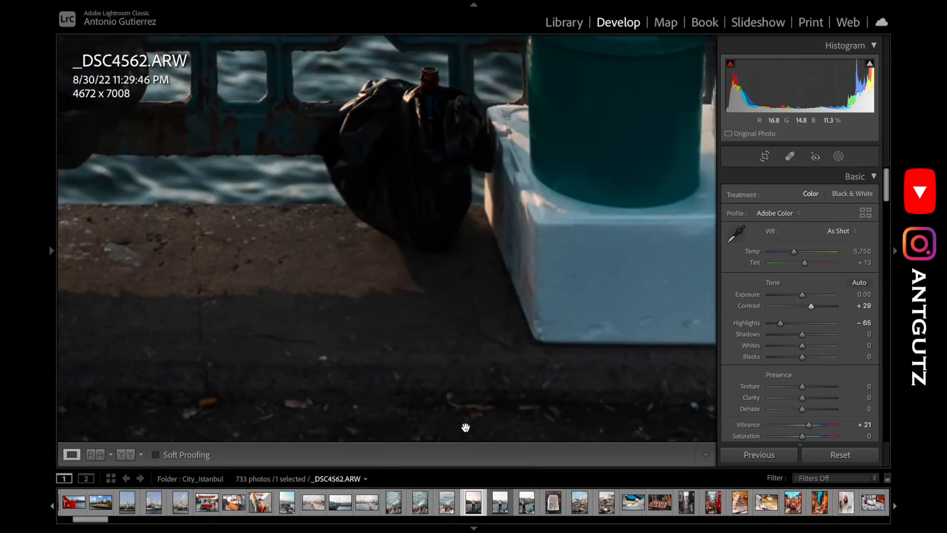
left_click_drag(466, 427, 542, 356)
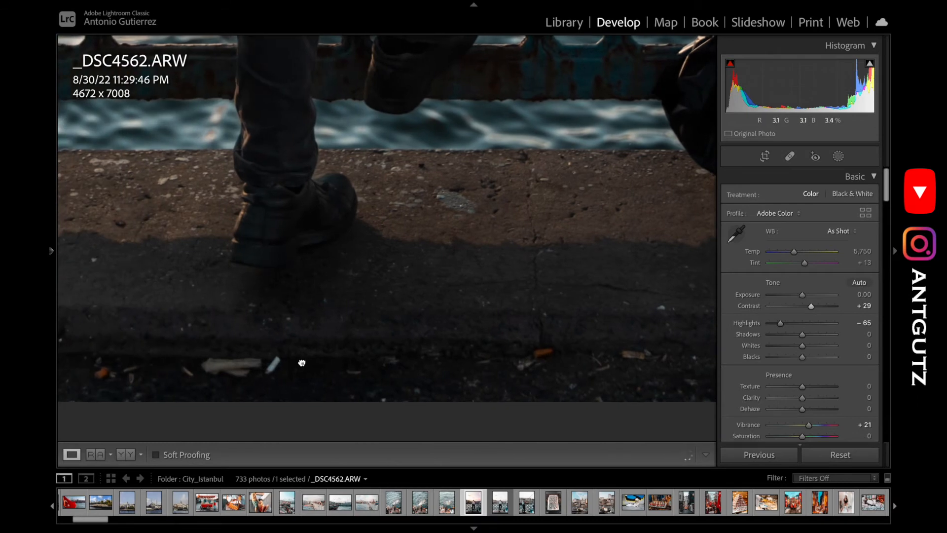
left_click_drag(300, 361, 540, 361)
left_click_drag(377, 361, 592, 356)
left_click_drag(518, 364, 280, 363)
left_click_drag(464, 357, 345, 355)
left_click(344, 355)
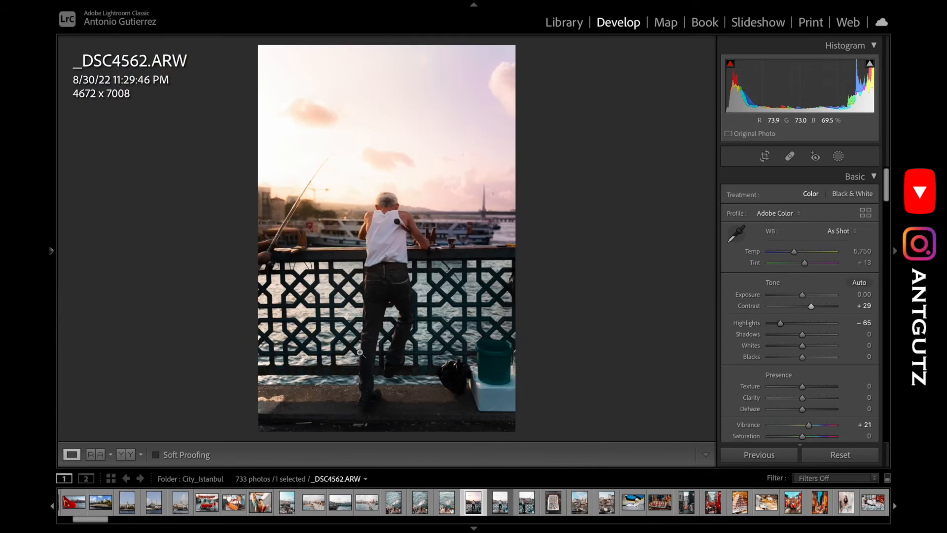
Crop the photo slightly tighter to 4473 x 6710 at its original aspect ratio, cutting off the littered strip at the bottom
left_click(764, 157)
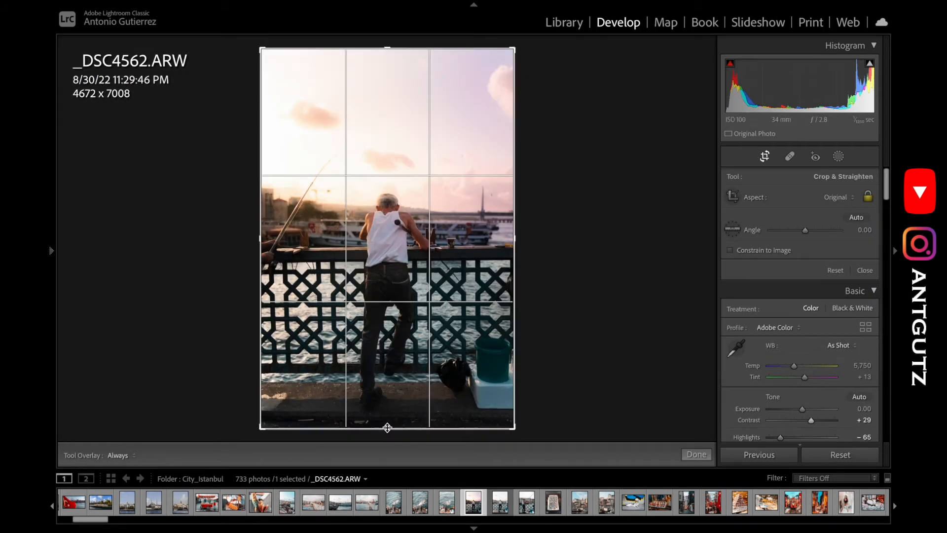
left_click_drag(388, 430, 386, 424)
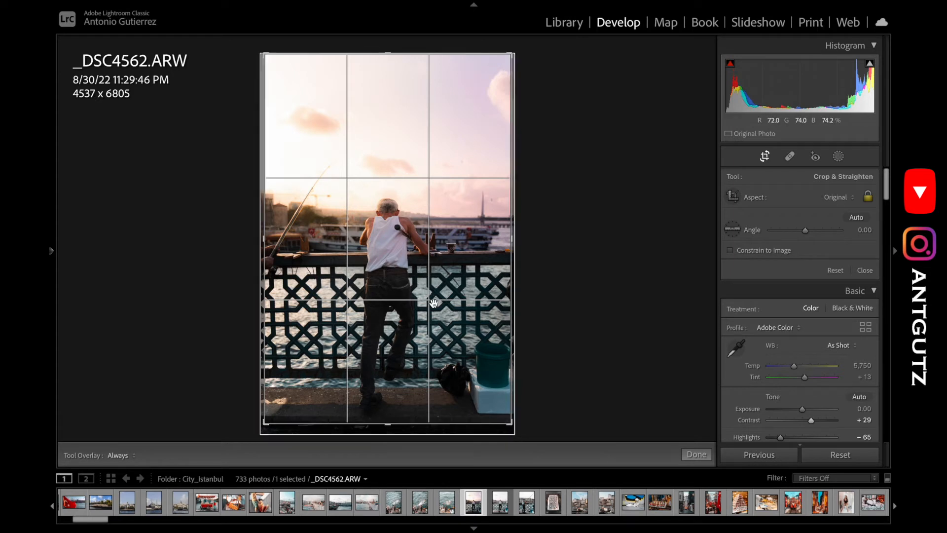
left_click_drag(392, 57, 391, 58)
key("Return")
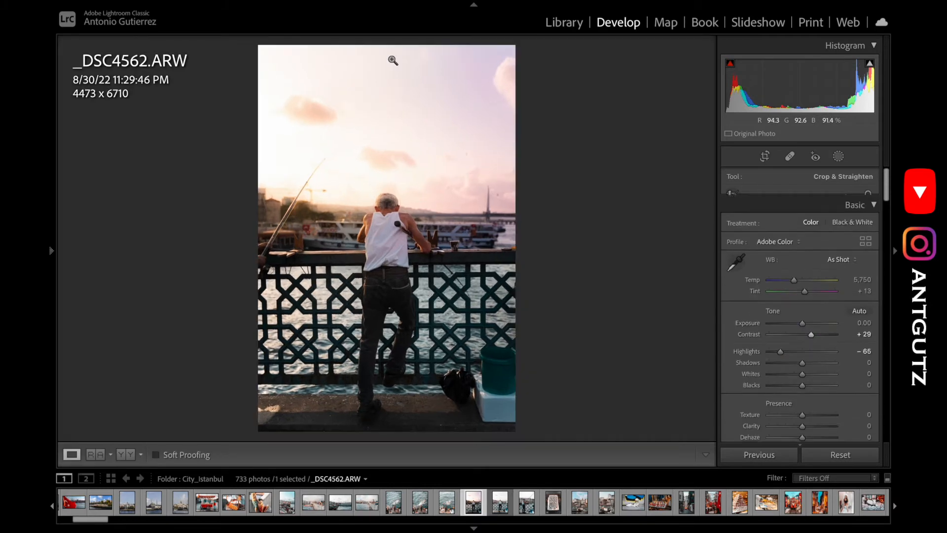
Inspect the black bag and the pavement beside the bucket at close range
left_click(458, 397)
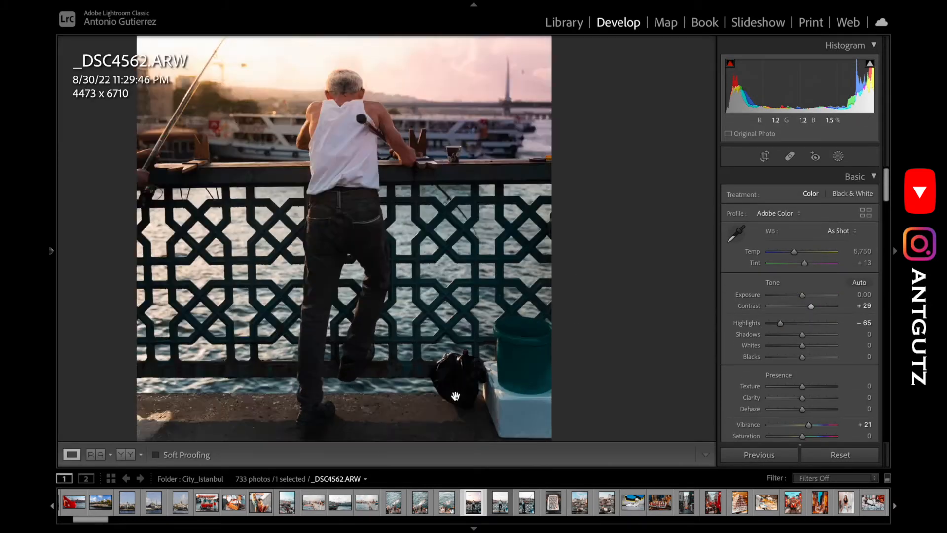
left_click_drag(468, 402, 433, 324)
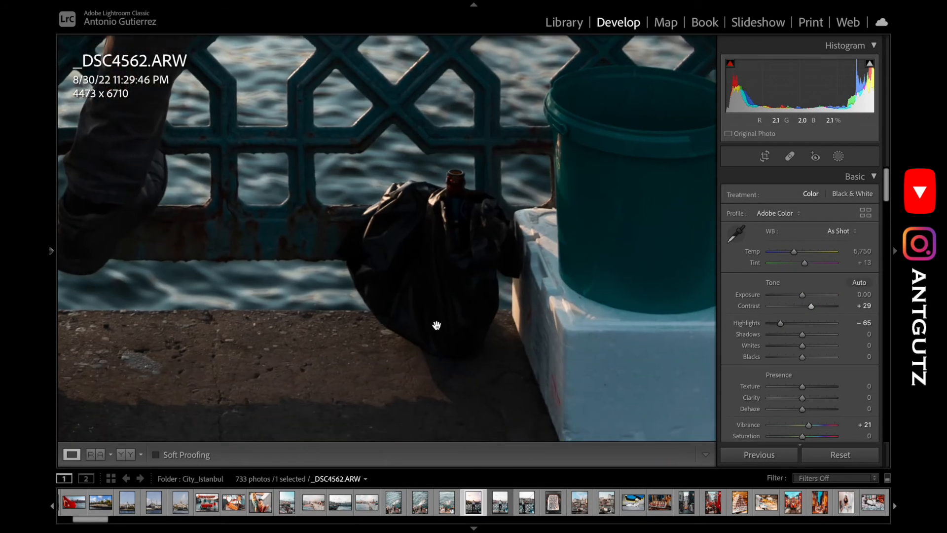
left_click(434, 278)
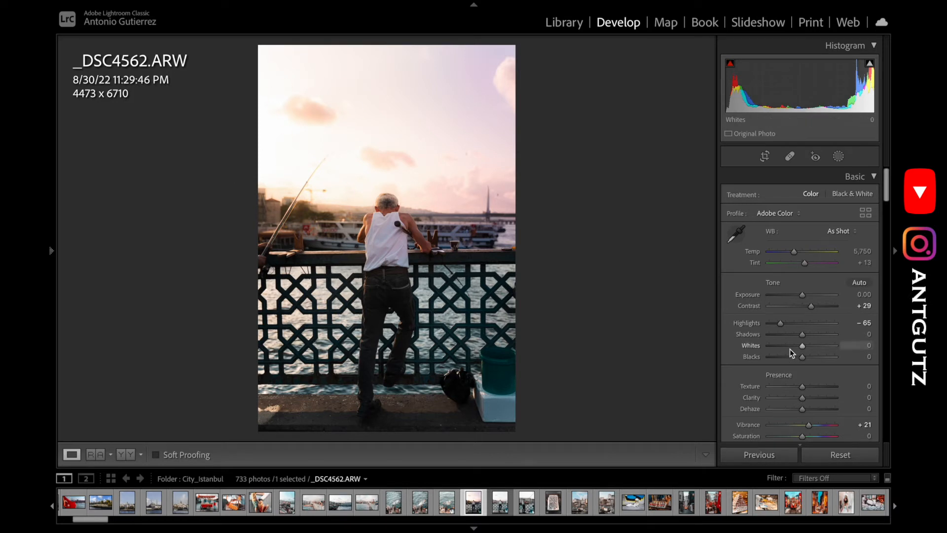
Try small changes to the tone curve's Lights region and reset it to 0 each time
scroll(790, 348, "down", 4)
scroll(790, 352, "down", 8)
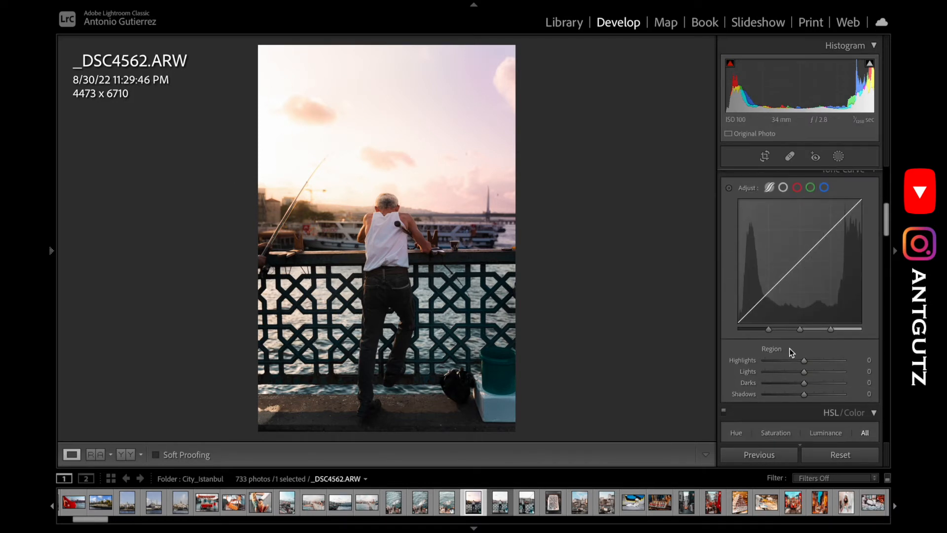
left_click_drag(804, 372, 810, 374)
double_click(810, 373)
scroll(810, 373, "up", 10)
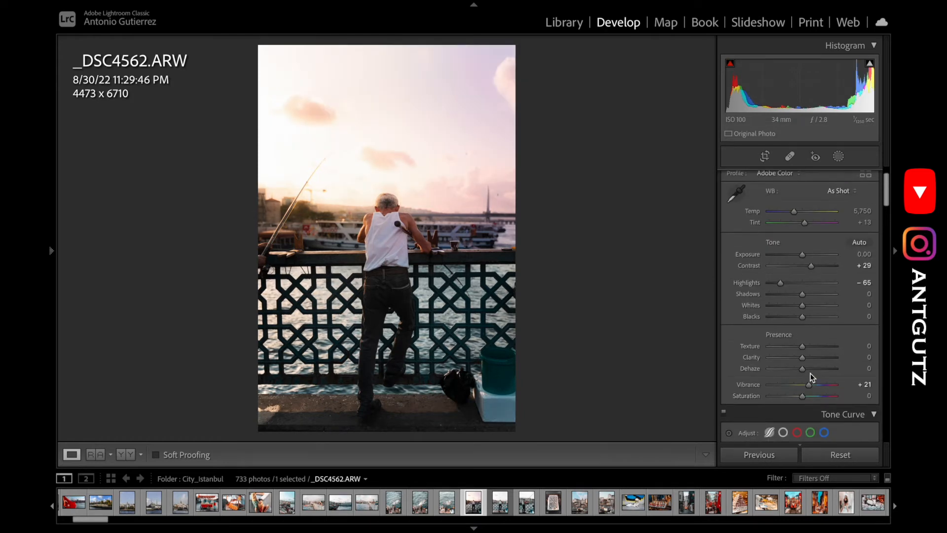
scroll(810, 373, "up", 1)
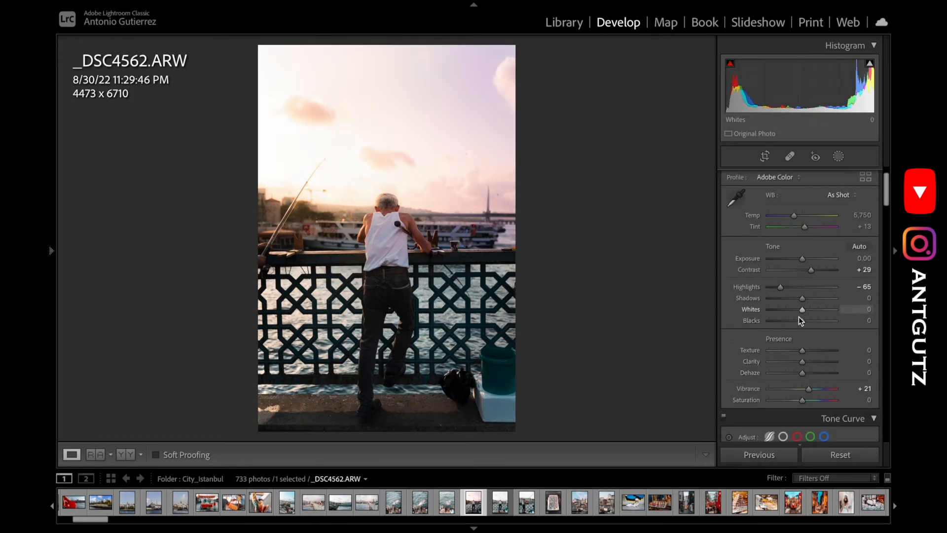
scroll(798, 317, "down", 8)
scroll(797, 317, "down", 2)
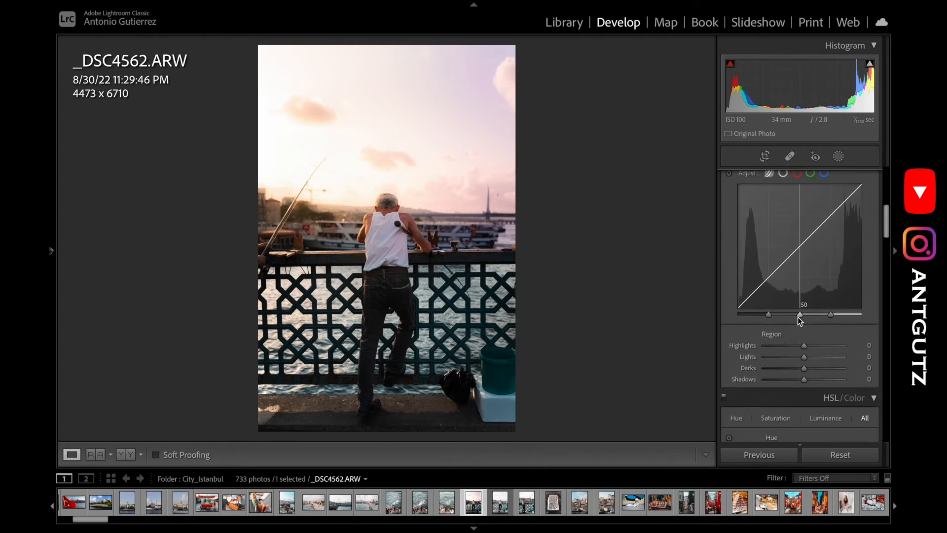
left_click_drag(804, 357, 806, 359)
double_click(805, 358)
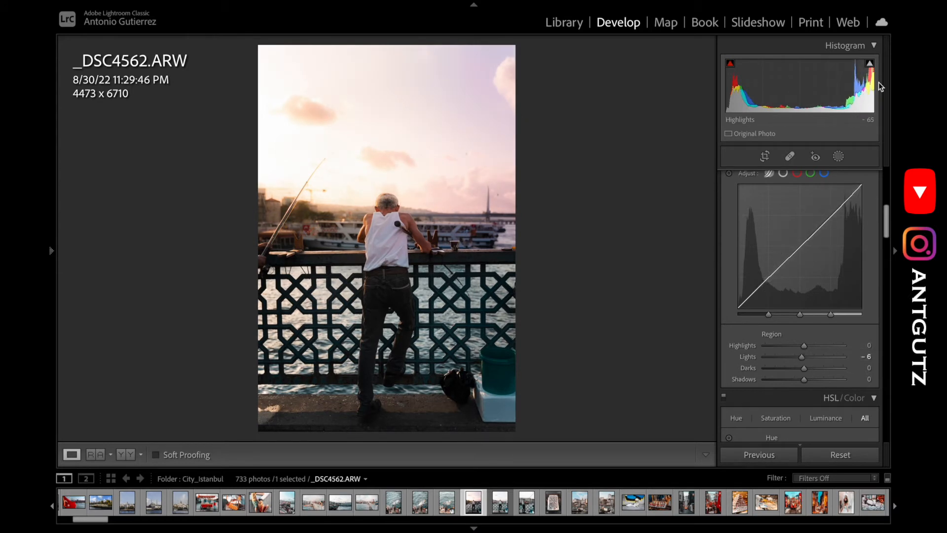
double_click(803, 357)
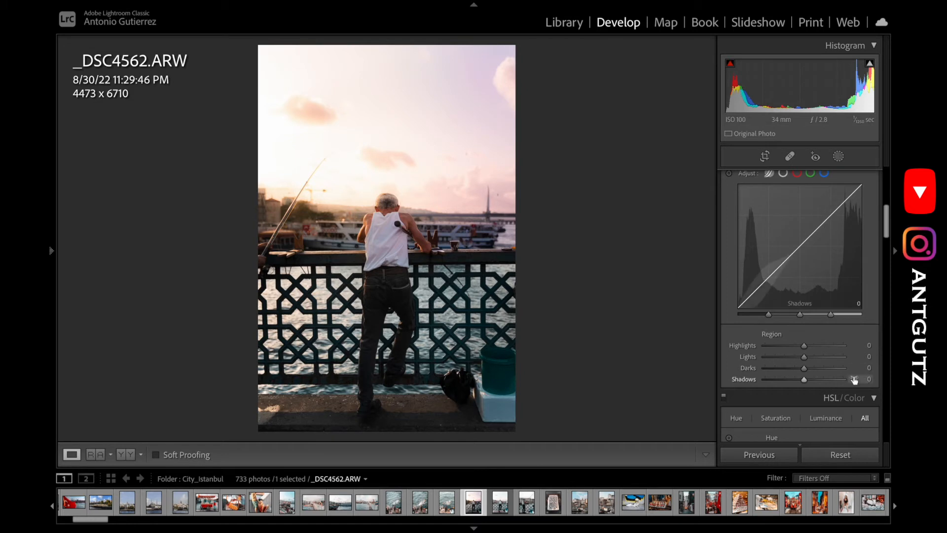
Set the tone curve's Lights to +6, and reset the Darks to 0 after a trial reduction
left_click_drag(804, 358, 807, 356)
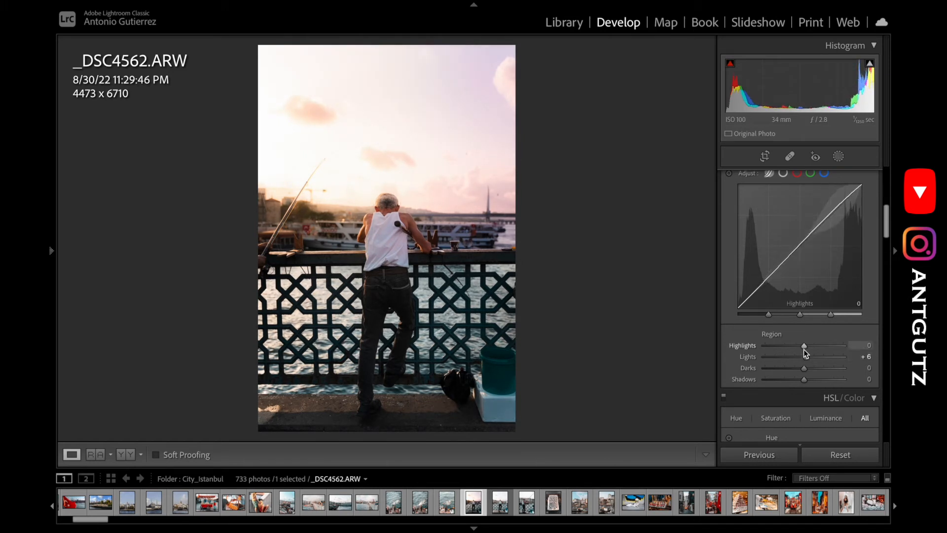
left_click_drag(804, 368, 795, 367)
double_click(795, 366)
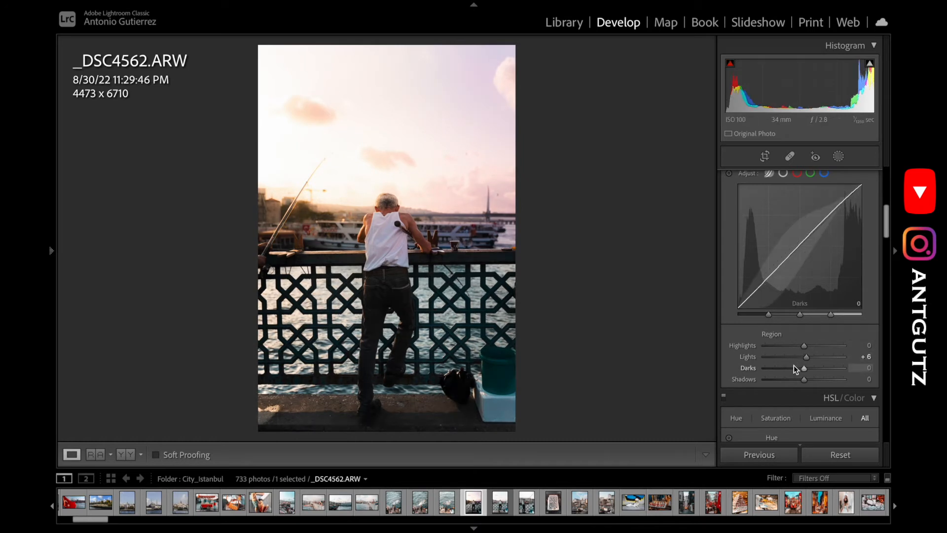
Lift the black point of the point curve slightly, anchoring it at input 79, output 79 and at input 48, output 47
scroll(799, 227, "up", 2)
left_click(784, 207)
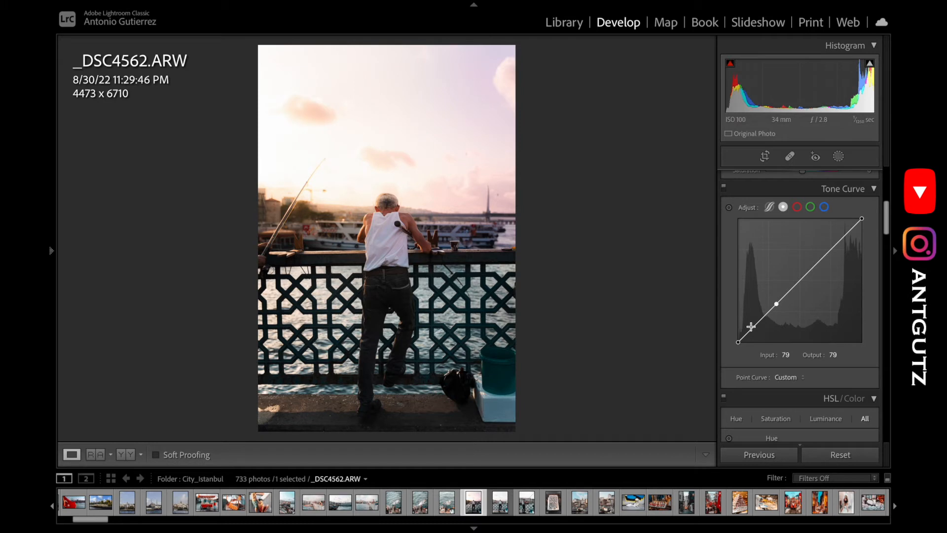
left_click_drag(740, 342, 762, 320)
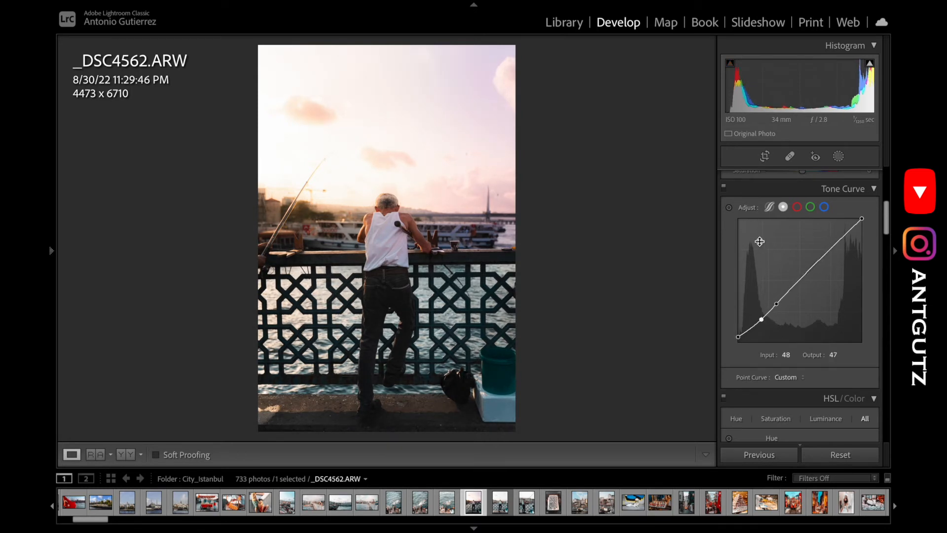
Flatten the point curve, compare both versions by repeated undo and redo, and finish on the custom curve
right_click(779, 253)
left_click(819, 257)
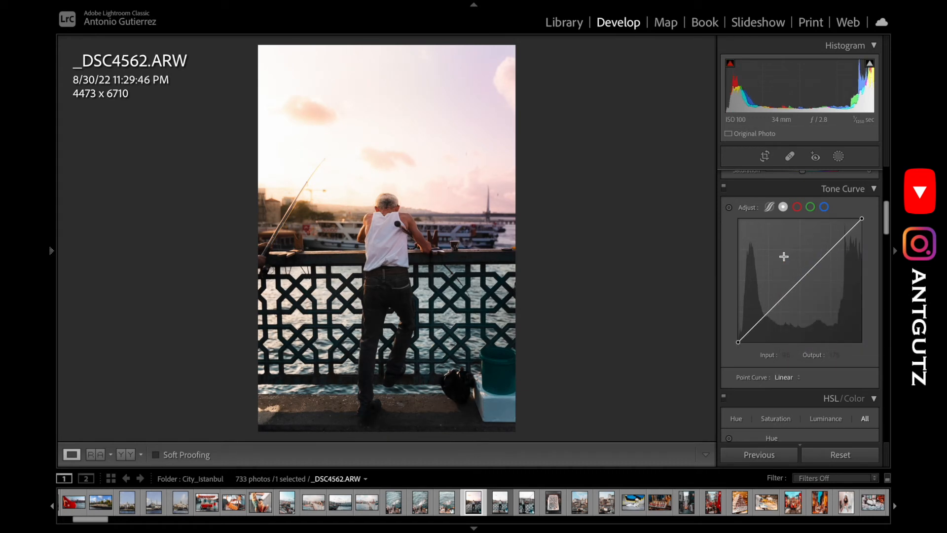
key("ctrl+z")
key("ctrl+y")
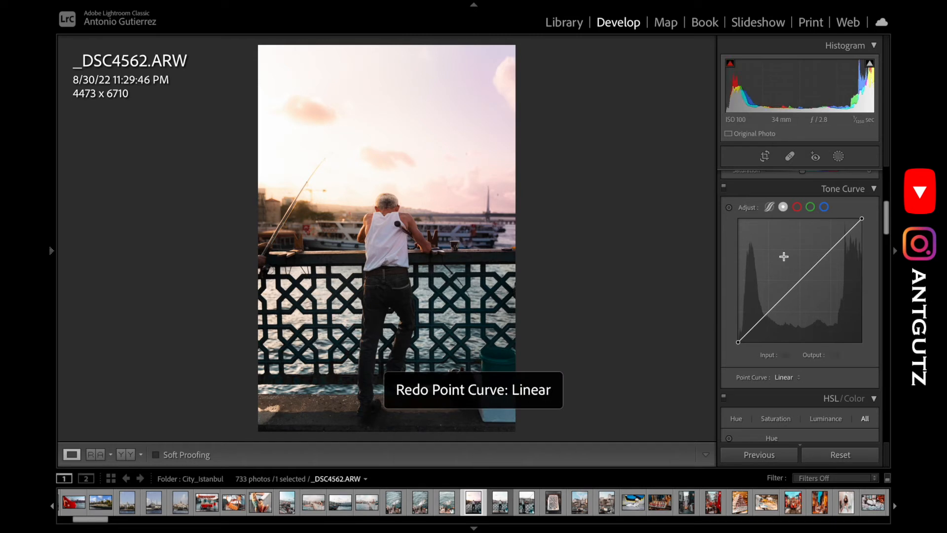
key("ctrl+z")
key("ctrl+y")
key("ctrl+z")
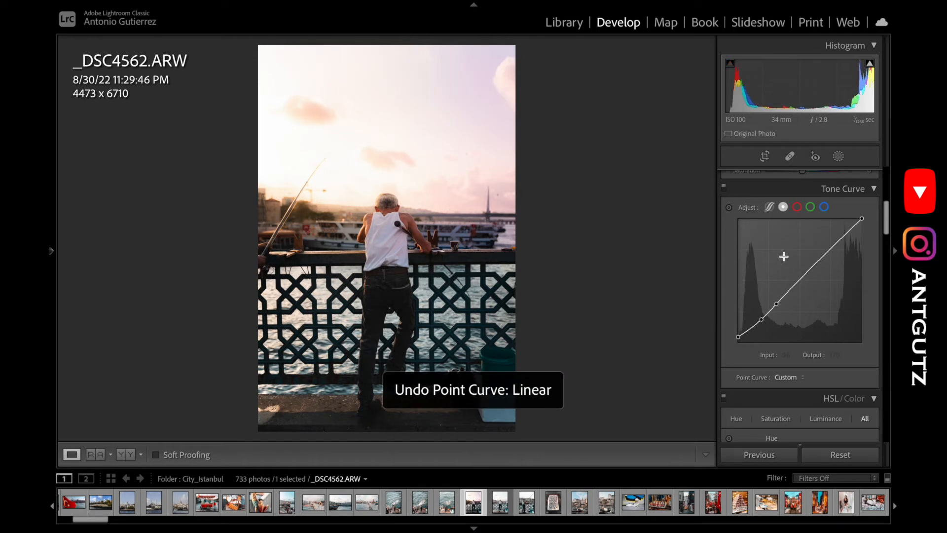
key("ctrl+y")
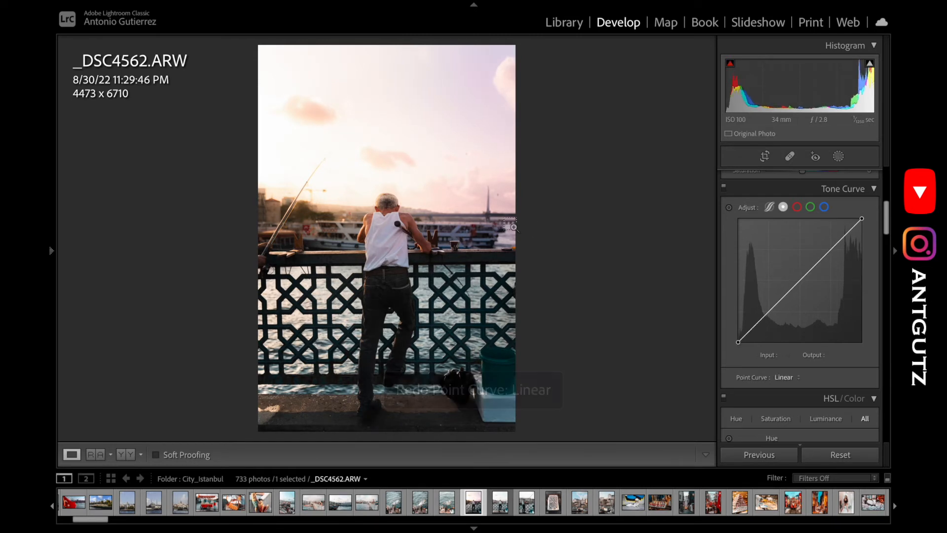
key("ctrl+z")
key("ctrl+y")
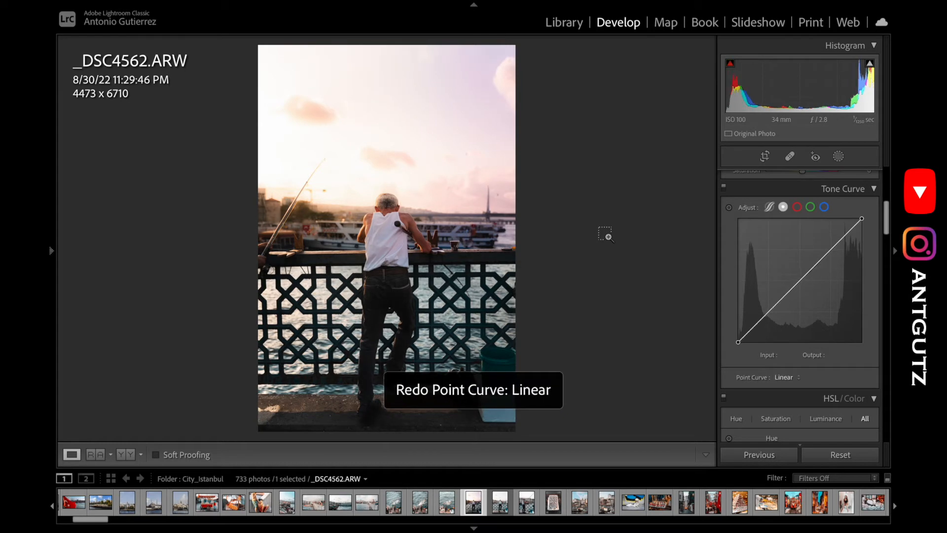
key("ctrl+z")
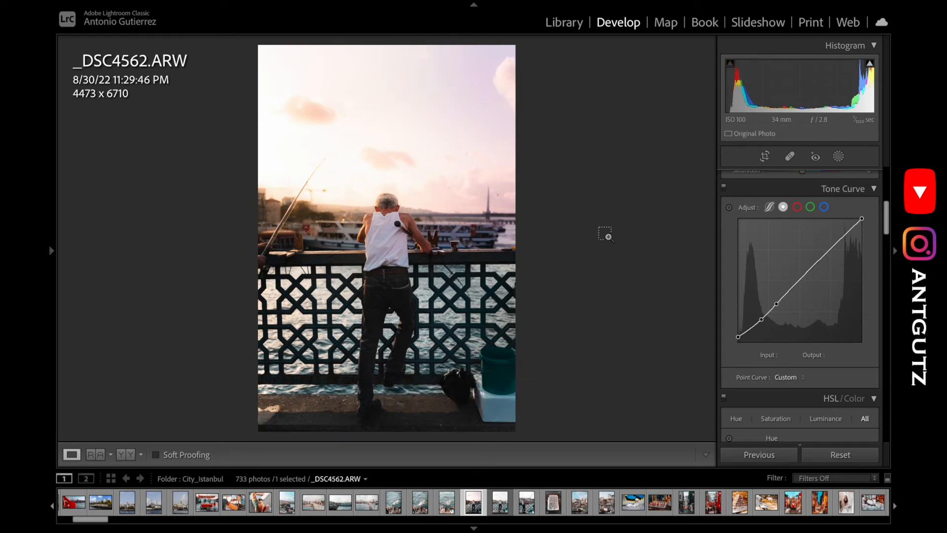
Compare the dark area around the fisherman's shoes with and without the tone curve at close range
left_click(360, 402)
left_click_drag(405, 280, 409, 219)
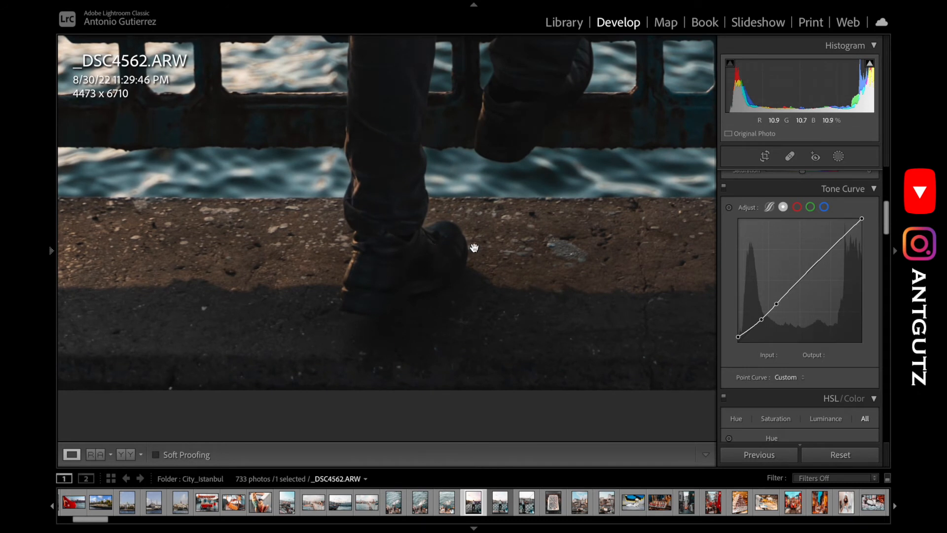
left_click(724, 188)
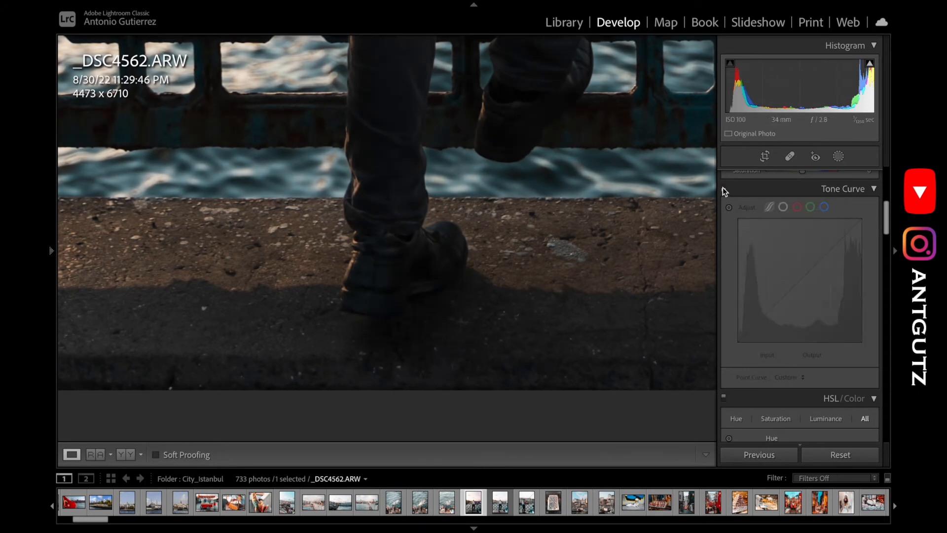
left_click(724, 188)
left_click(514, 246)
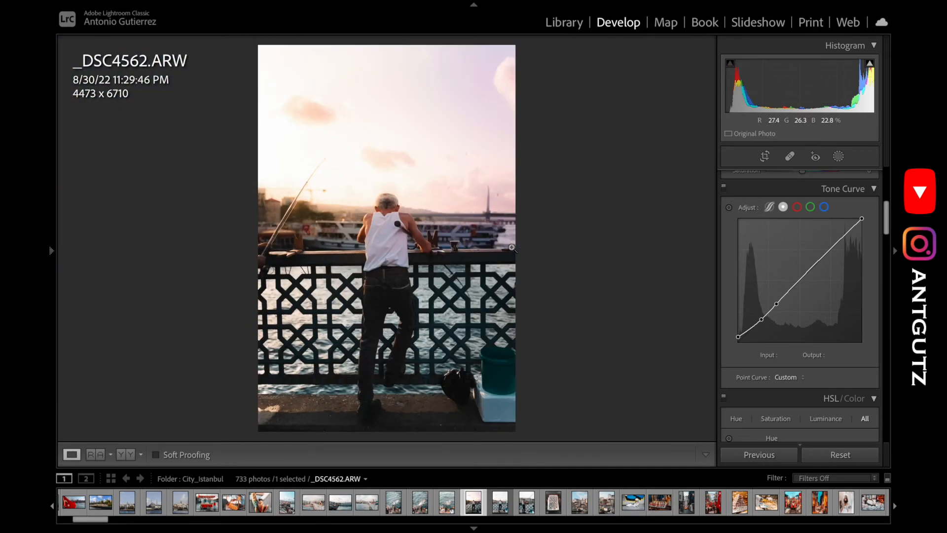
Add a post-crop vignette with Amount -16 and Midpoint 21
scroll(762, 309, "down", 5)
scroll(762, 309, "down", 8)
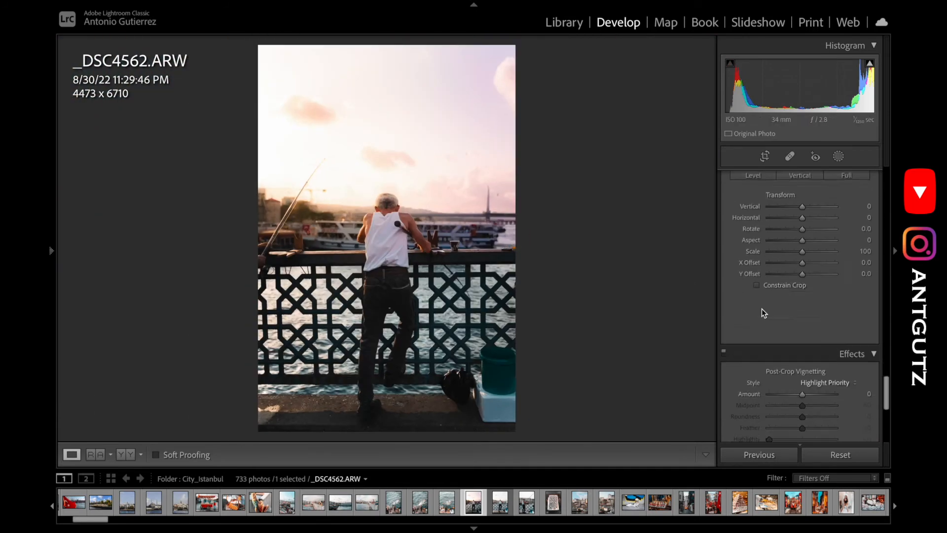
scroll(768, 322, "up", 2)
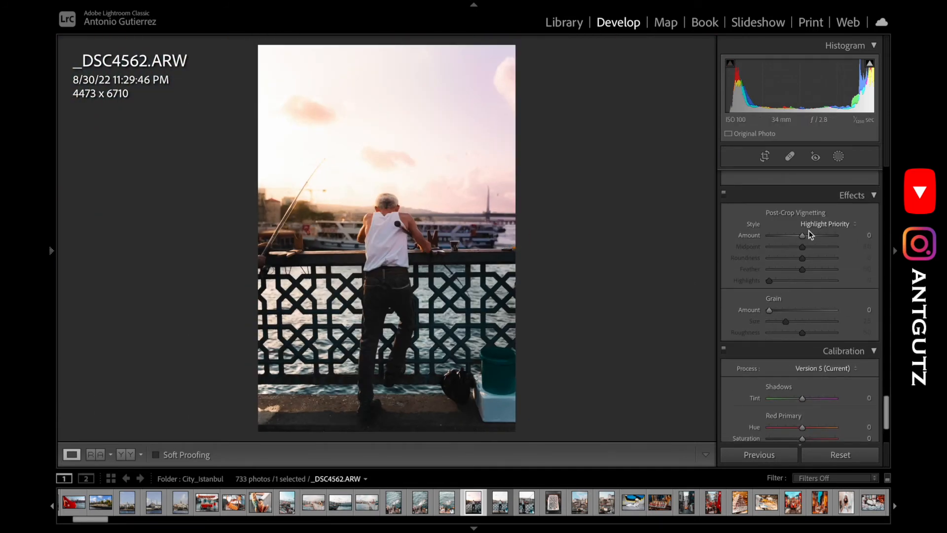
left_click_drag(801, 238, 793, 238)
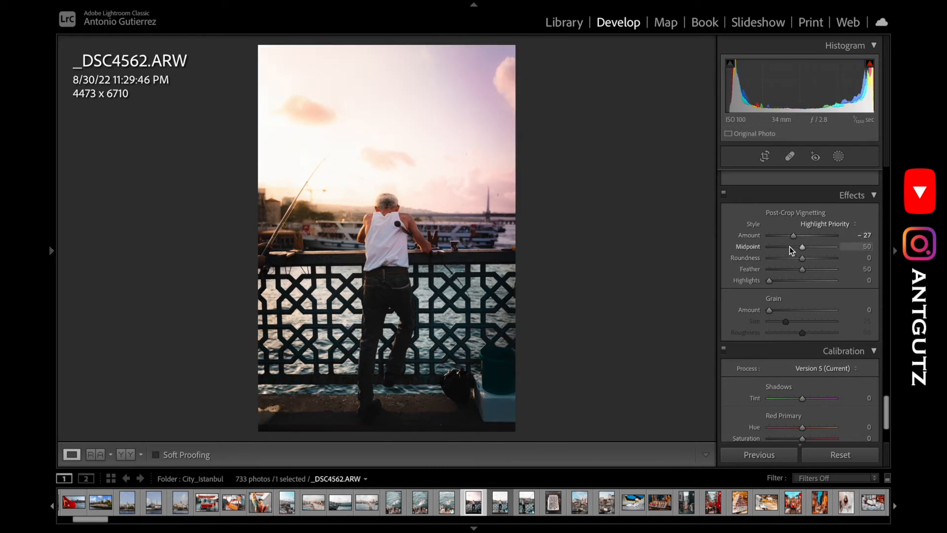
mouse_move(803, 246)
left_mouse_down()
mouse_move(784, 248)
mouse_move(796, 236)
left_mouse_up()
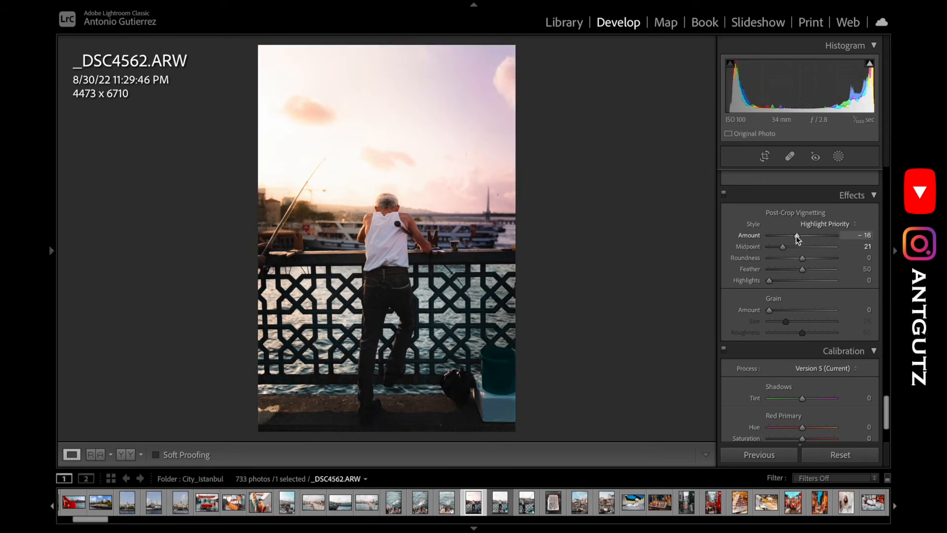
Compare the photo with and without the vignette effect twice
left_click(724, 194)
left_click(724, 194)
left_click(724, 194)
left_click(723, 194)
Undo the last change to the Blue Primary Hue in the colour calibration
scroll(786, 323, "down", 5)
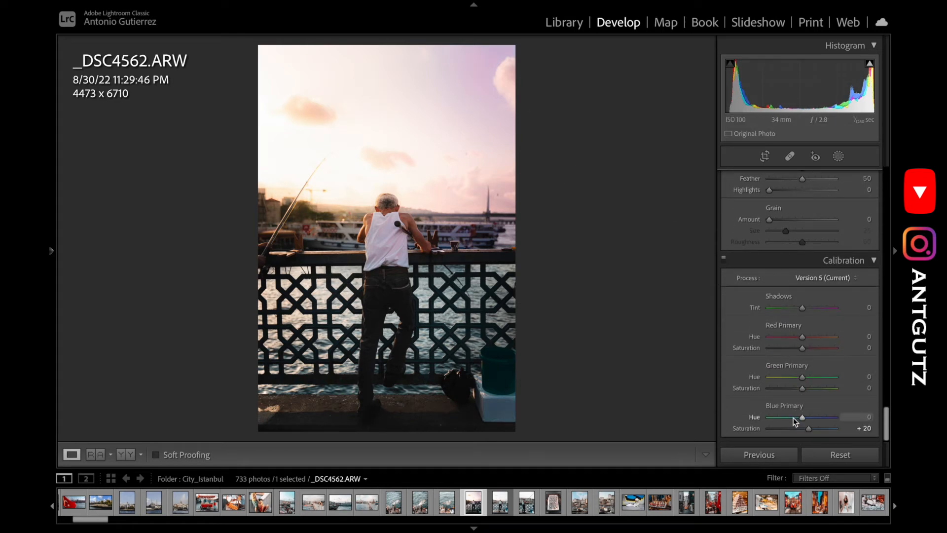
key("ctrl+z")
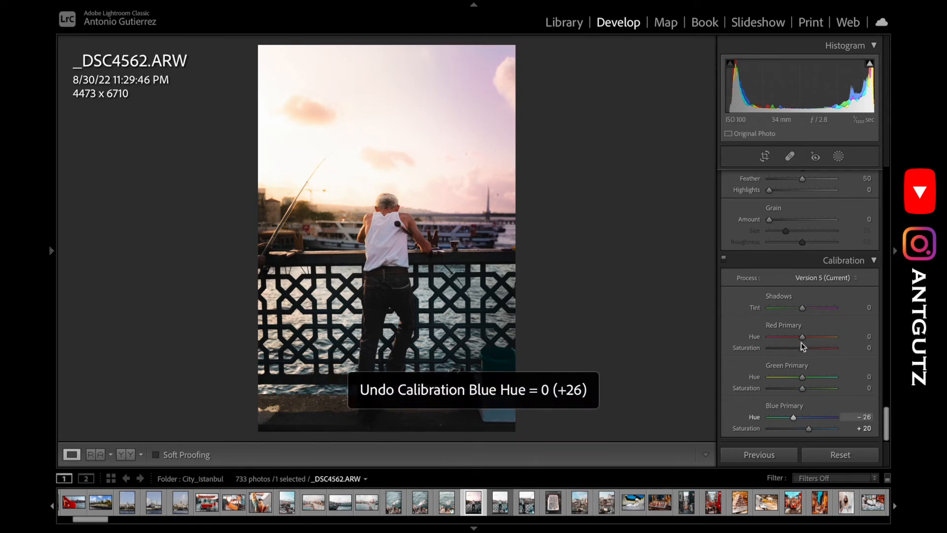
scroll(801, 342, "up", 15)
scroll(801, 342, "up", 15)
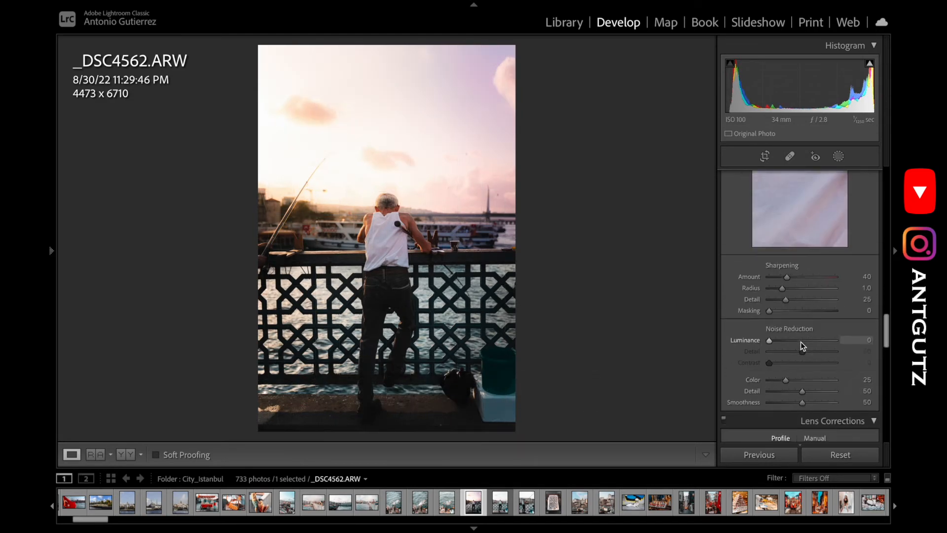
Set the existing radial gradient mask over the right edge of the sky to Temp 7 and Tint 18
scroll(801, 341, "up", 5)
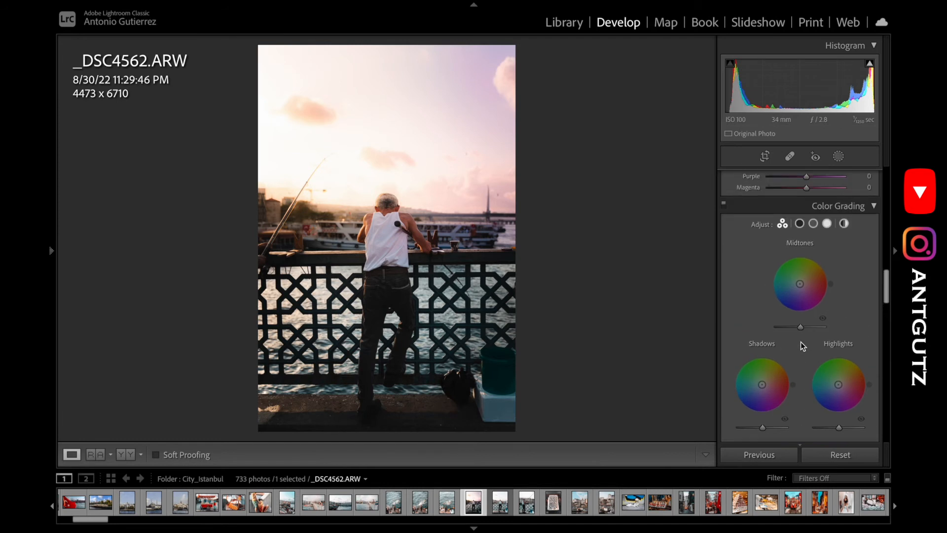
left_click(838, 157)
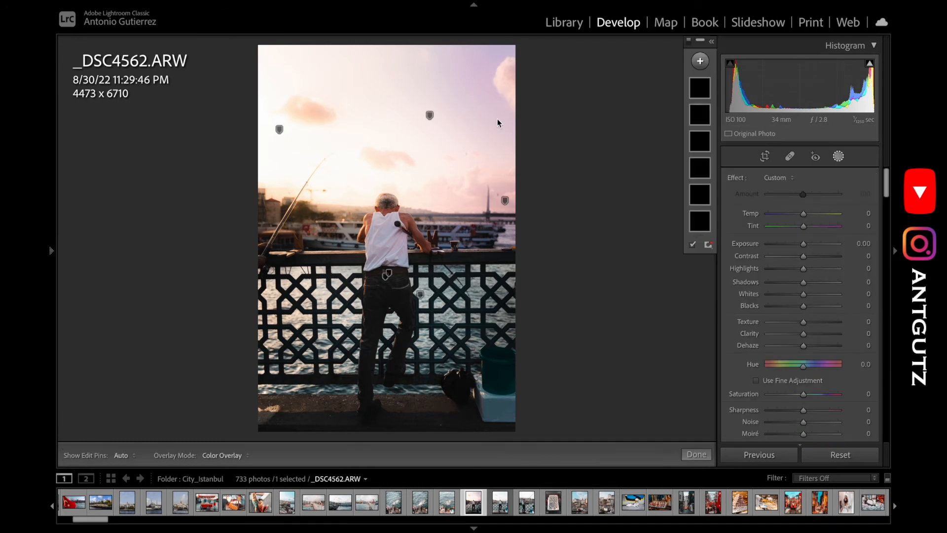
left_click(504, 203)
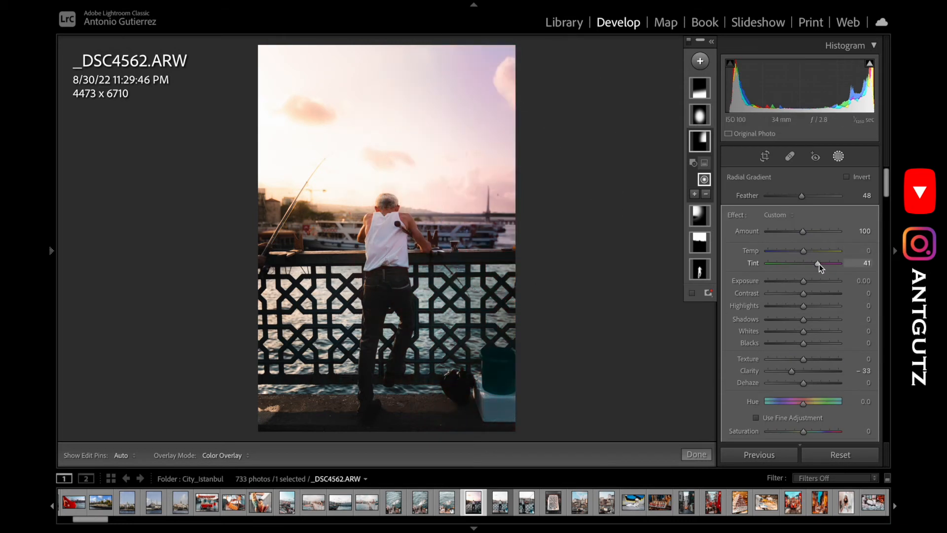
double_click(818, 263)
left_click_drag(803, 251, 770, 252)
double_click(771, 252)
left_click(781, 262)
double_click(780, 262)
mouse_move(804, 264)
left_mouse_down()
mouse_move(819, 265)
mouse_move(805, 262)
left_mouse_up()
left_click_drag(809, 264, 805, 251)
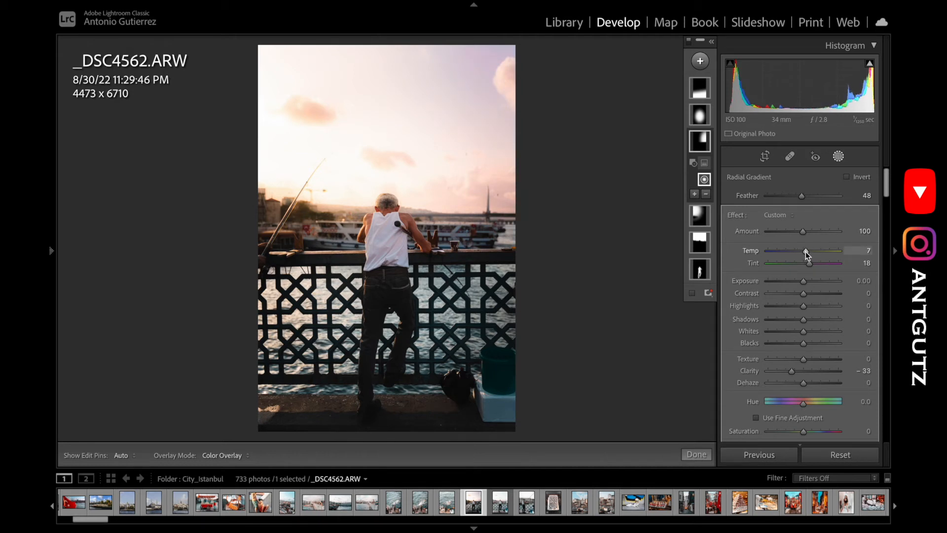
key("ctrl+z")
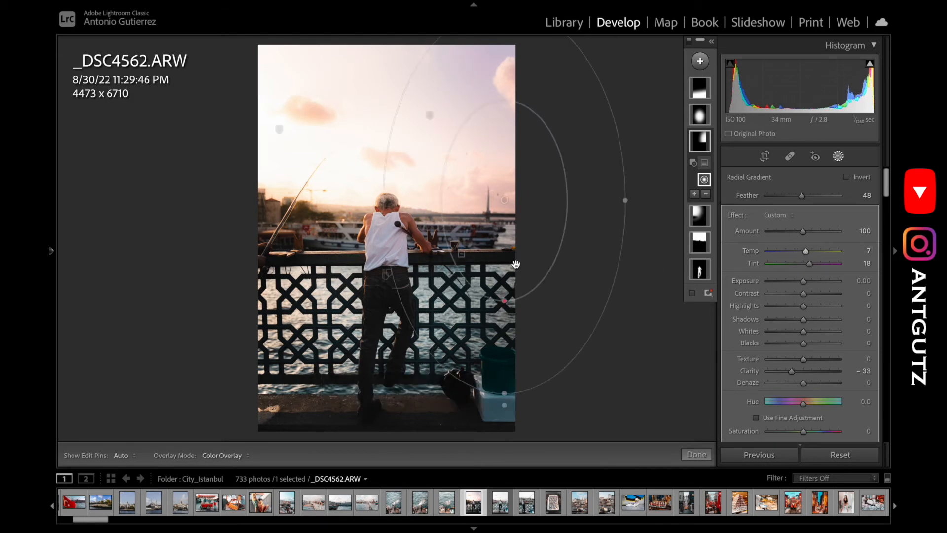
mouse_move(504, 201)
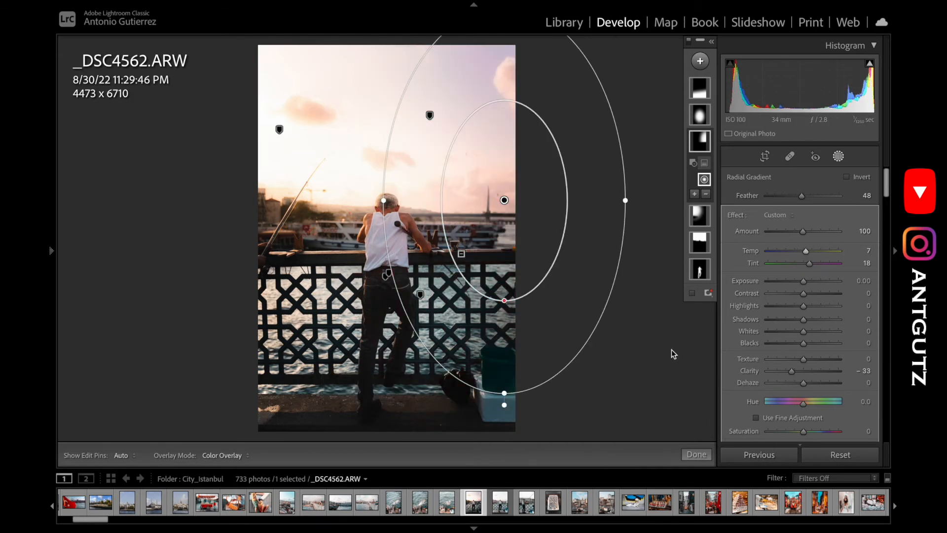
Add a wide radial gradient mask over the lower railing and water, centred near the fisherman's feet
left_click(700, 216)
left_click(700, 62)
left_click(716, 152)
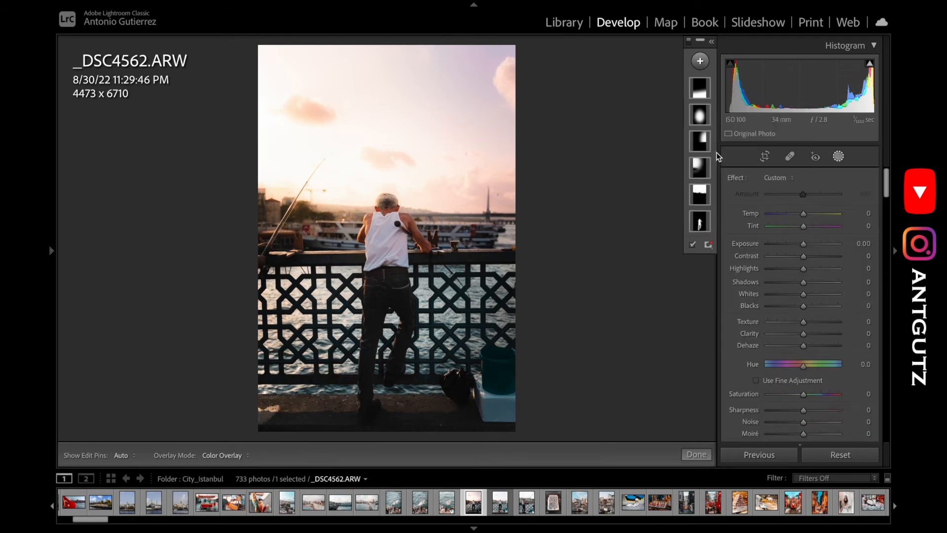
left_click_drag(387, 338, 511, 453)
left_click_drag(388, 339, 451, 365)
left_click_drag(803, 252, 796, 252)
left_click_drag(320, 366, 207, 352)
left_click_drag(452, 244, 451, 266)
left_click_drag(450, 368, 413, 370)
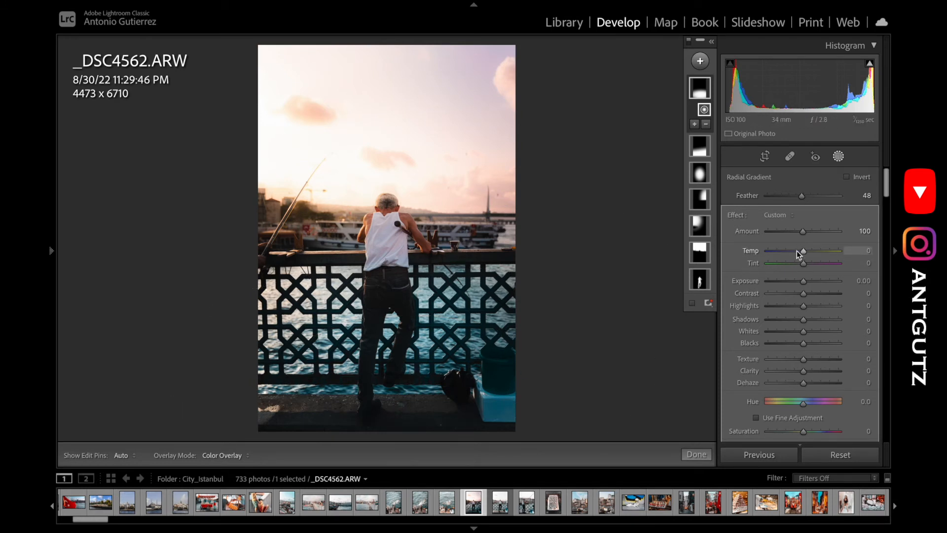
Set the lower radial mask's Temp to -9 and Contrast to 1
left_click_drag(798, 251, 803, 253)
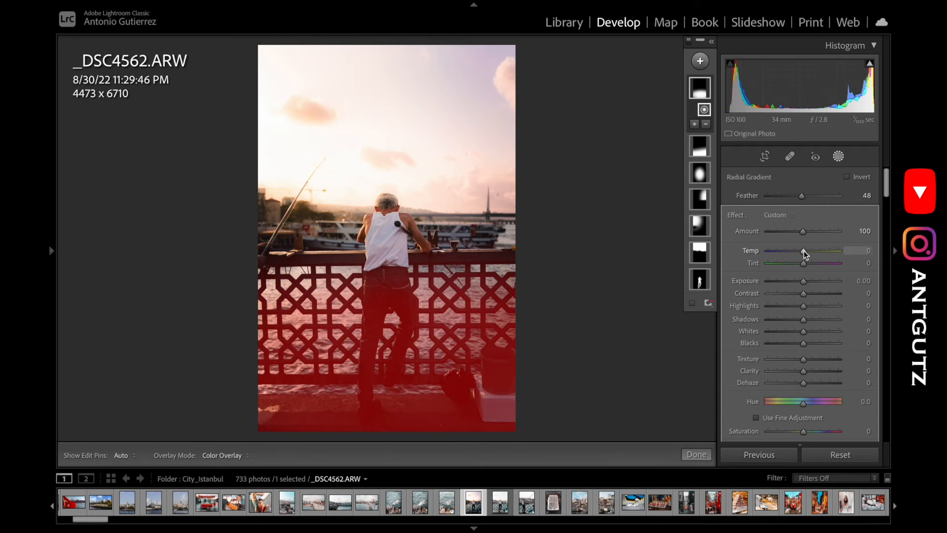
left_click_drag(804, 251, 803, 251)
left_click(869, 292)
key("Up")
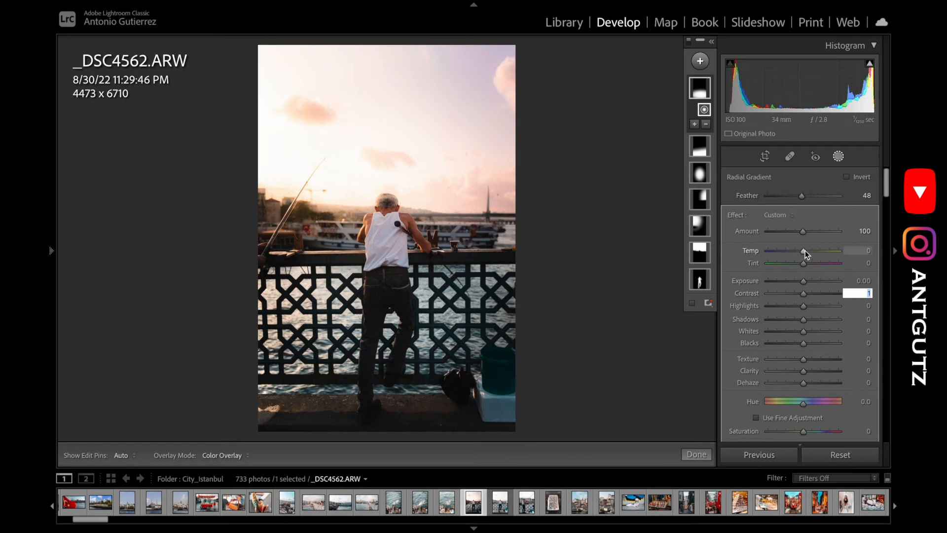
left_click_drag(802, 250, 794, 251)
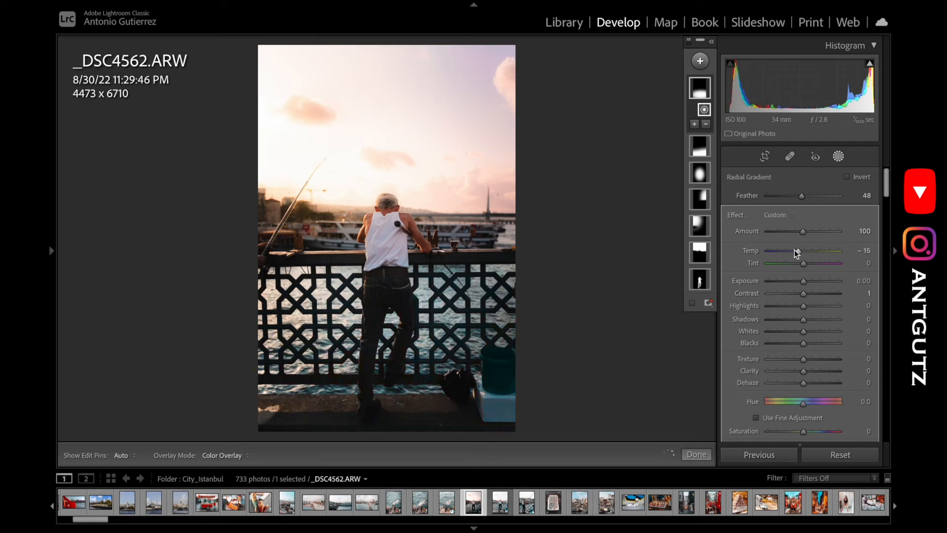
double_click(794, 251)
left_click_drag(804, 251, 787, 254)
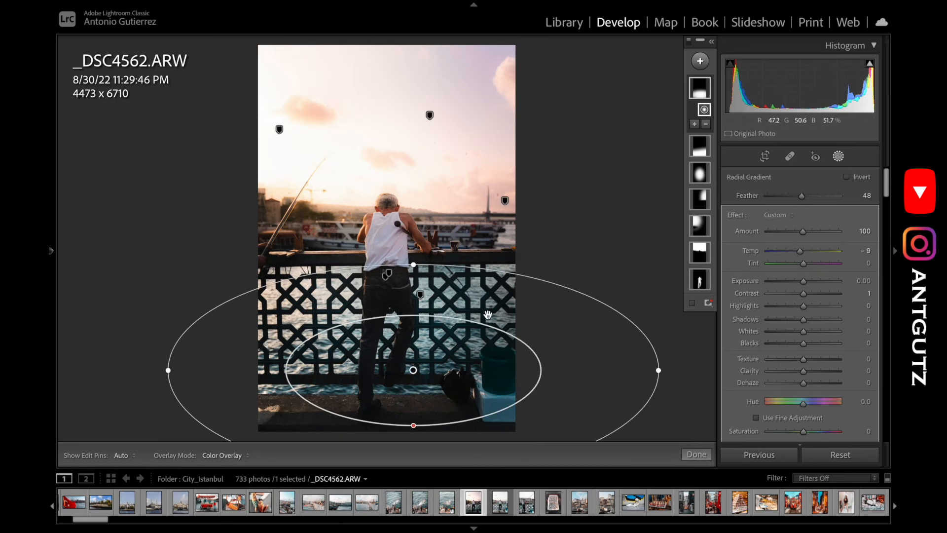
Shift the lower radial mask slightly toward the bucket and set its Exposure to 0.10
left_click_drag(413, 371, 446, 374)
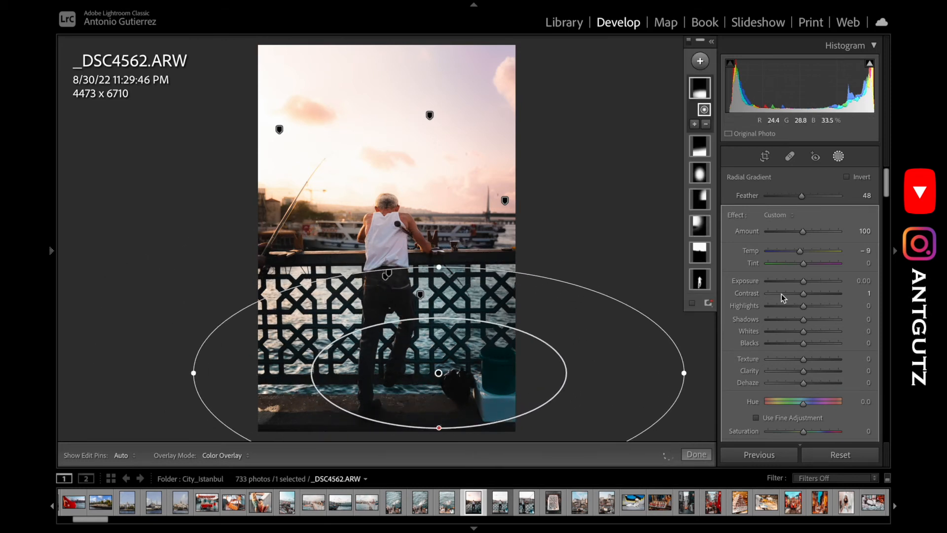
left_click(863, 280)
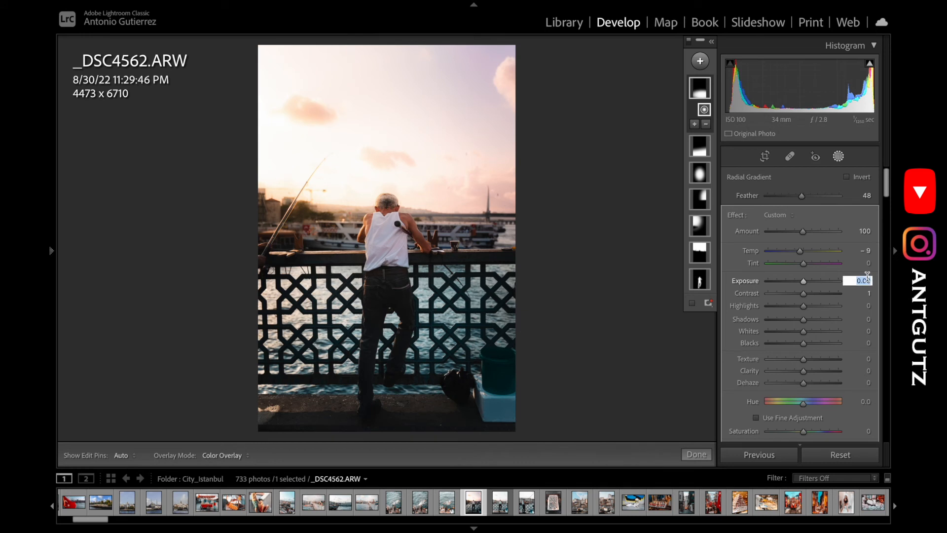
type("0.1")
key("Return")
type("0.2")
key("Return")
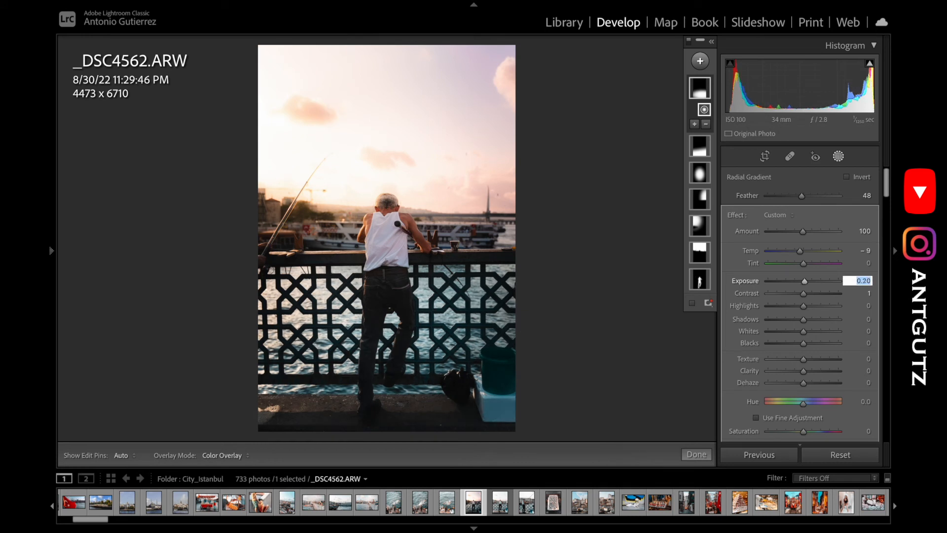
type("0.1")
key("Return")
Delete and restore the new lower radial gradient to compare the photo with and without it, and finish masking
left_click(439, 373)
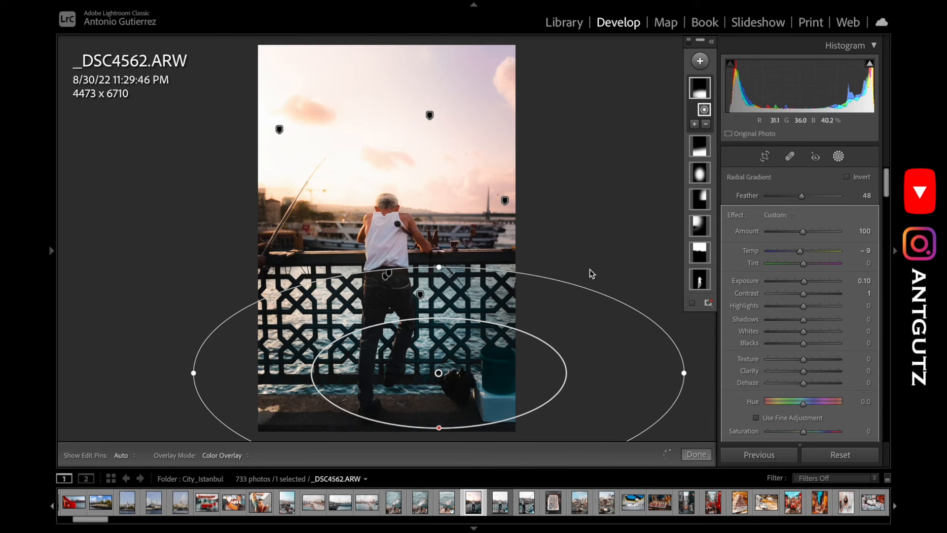
left_click(592, 273)
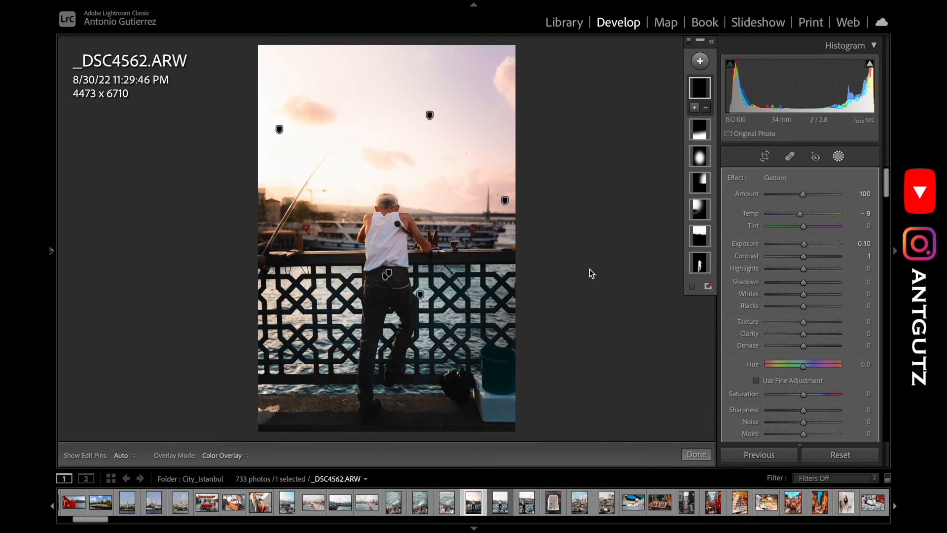
key("ctrl+z")
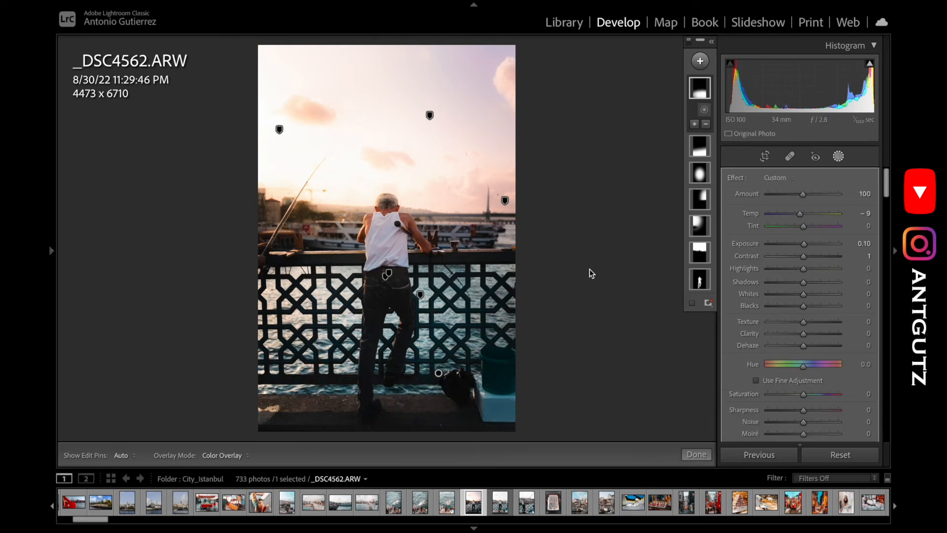
key("ctrl+shift+z")
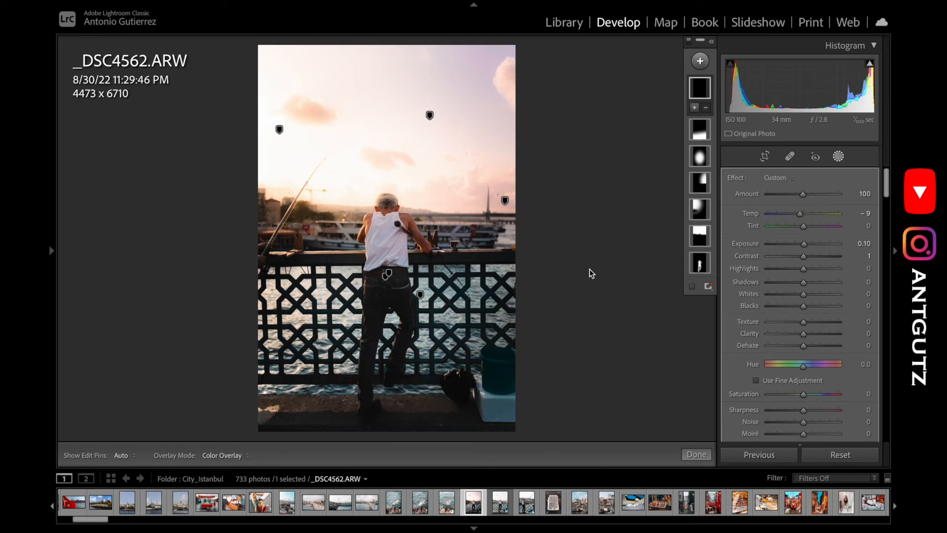
key("ctrl+z")
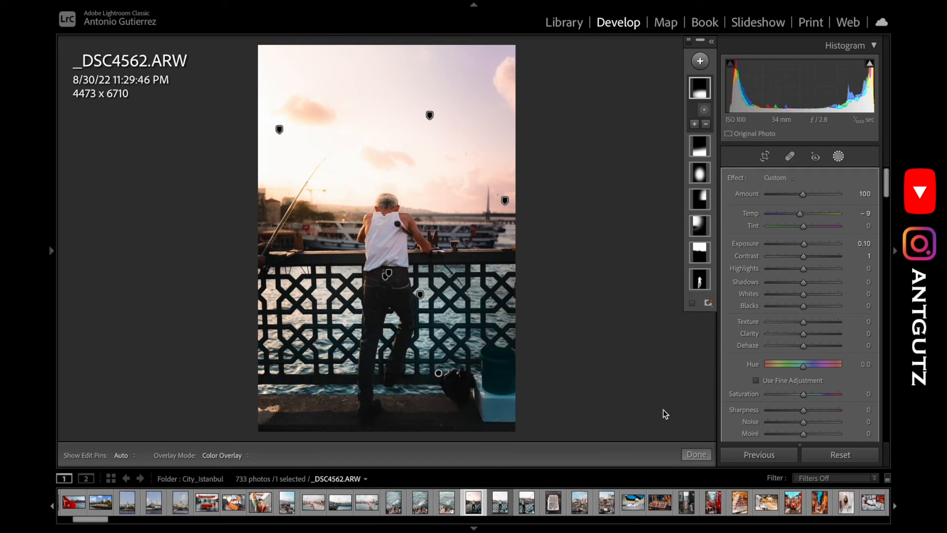
left_click(692, 452)
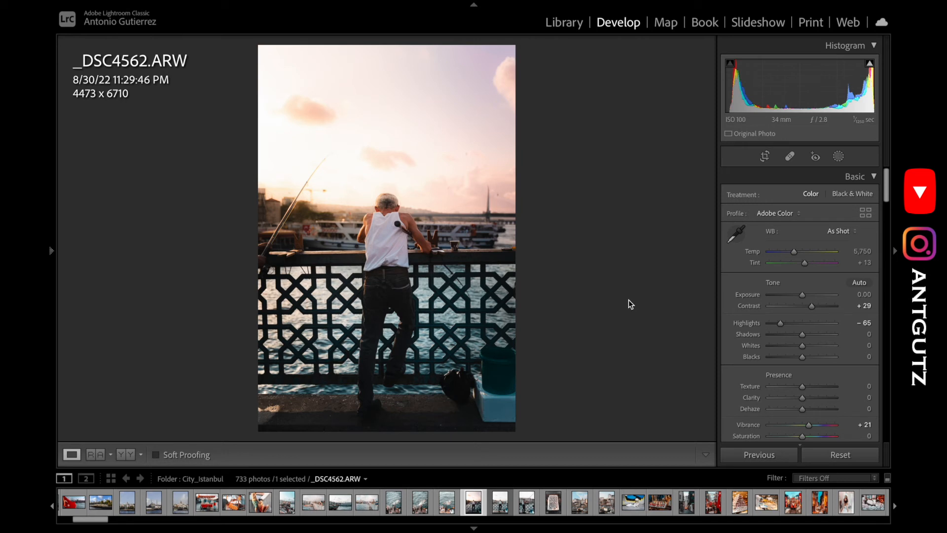
Set the Blue Luminance to +44 in the HSL adjustments
scroll(774, 348, "down", 10)
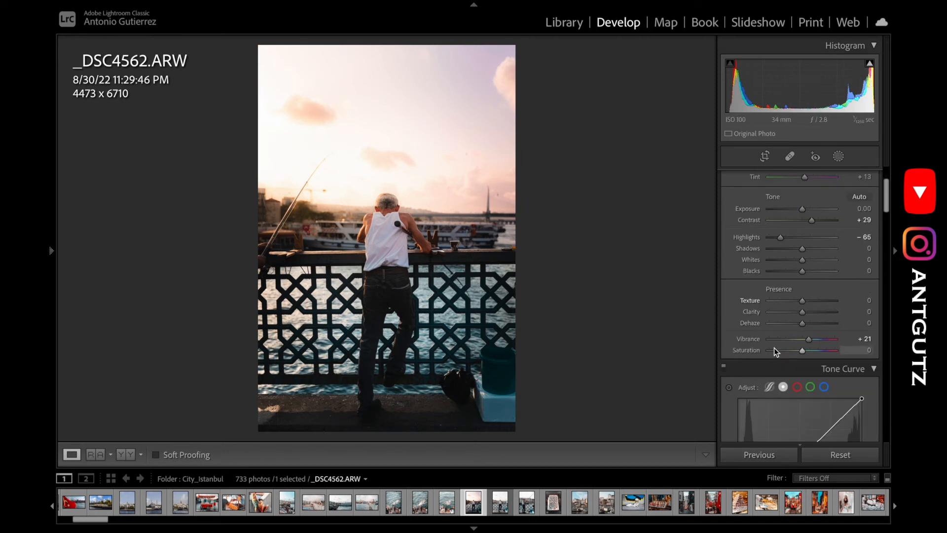
scroll(774, 348, "down", 7)
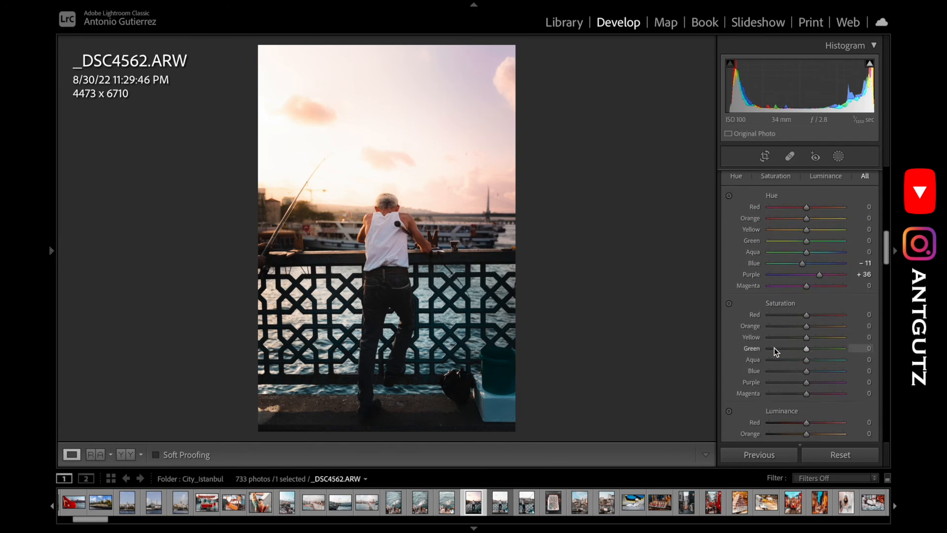
scroll(790, 365, "down", 1)
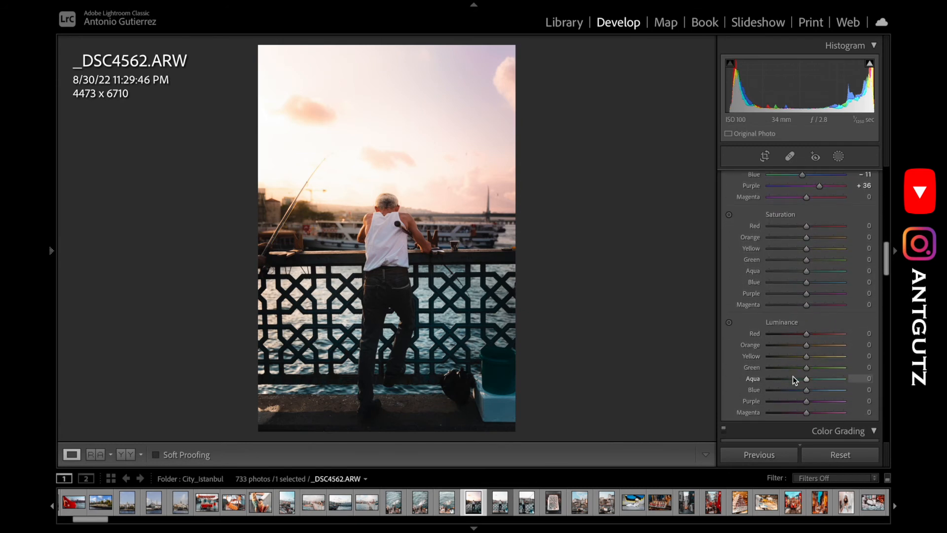
left_click_drag(820, 391, 822, 392)
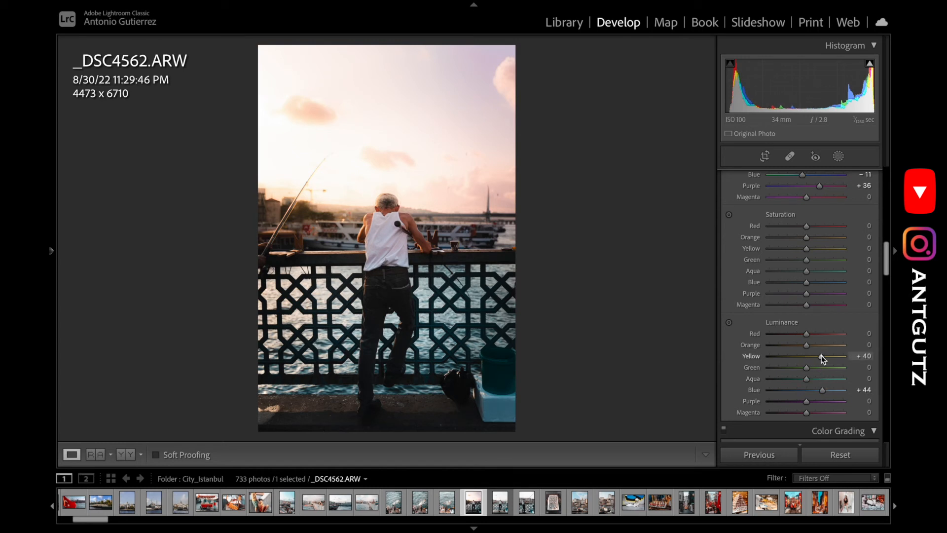
Test and reset the Yellow Luminance, and set the Orange Luminance to -11
left_click_drag(807, 356, 789, 356)
double_click(789, 355)
left_click(789, 344)
double_click(789, 344)
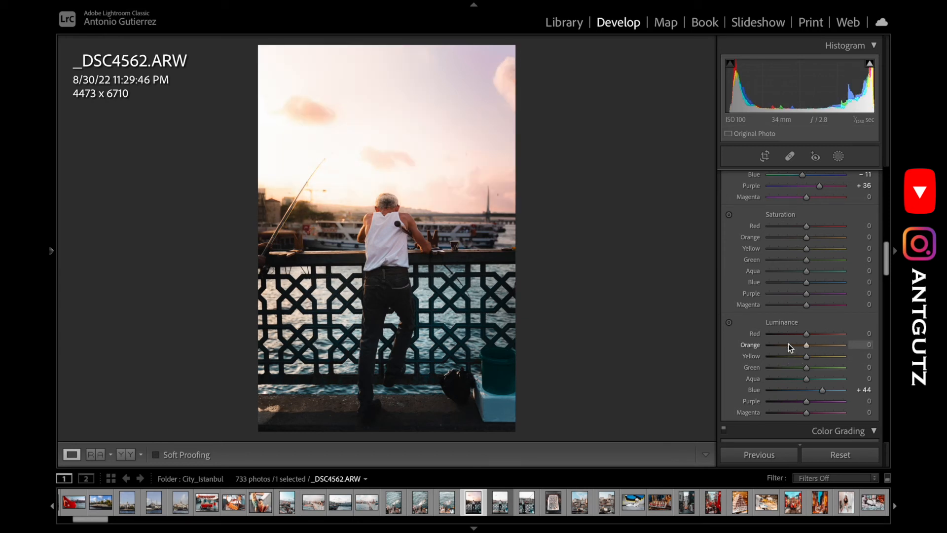
mouse_move(807, 345)
left_mouse_down()
mouse_move(797, 344)
mouse_move(815, 345)
mouse_move(801, 345)
left_mouse_up()
double_click(797, 344)
Set the Orange Saturation to +17 and leave the Red Saturation at 0
scroll(801, 345, "up", 1)
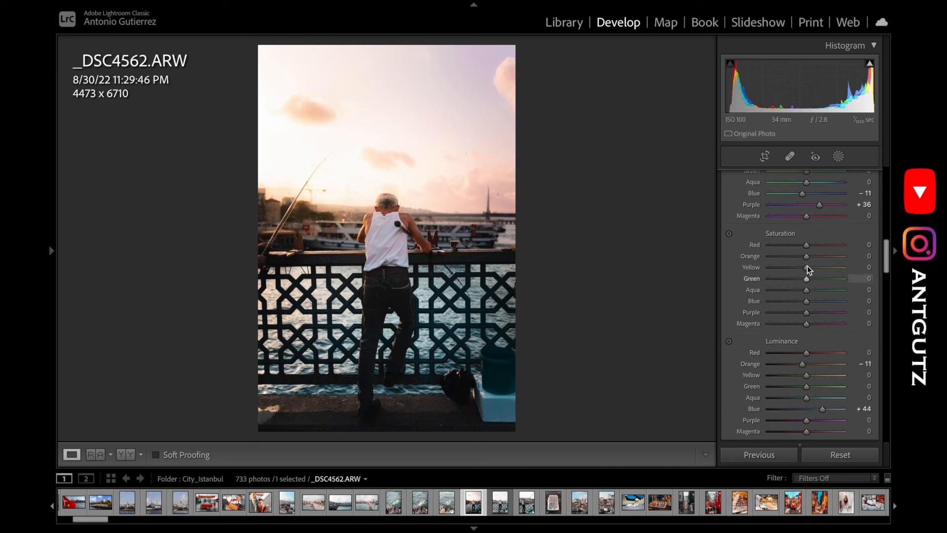
scroll(764, 306, "up", 2)
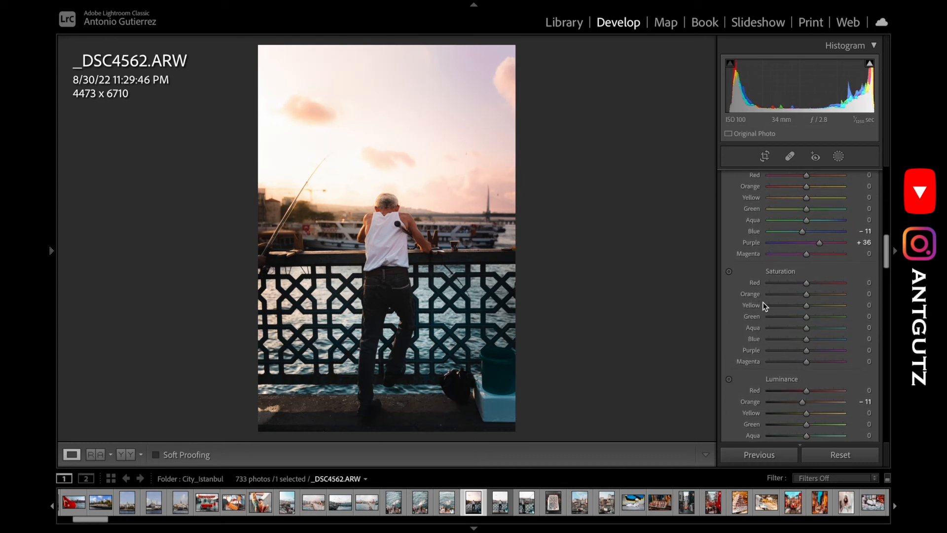
mouse_move(807, 295)
left_mouse_down()
mouse_move(857, 290)
mouse_move(825, 293)
left_mouse_up()
double_click(827, 294)
double_click(823, 293)
mouse_move(808, 294)
left_mouse_down()
mouse_move(827, 296)
mouse_move(814, 295)
left_mouse_up()
double_click(812, 294)
left_click(812, 294)
left_click(813, 283)
double_click(812, 283)
Compare the fisherman's skin and shirt before and after the edits at close range
left_click(392, 232)
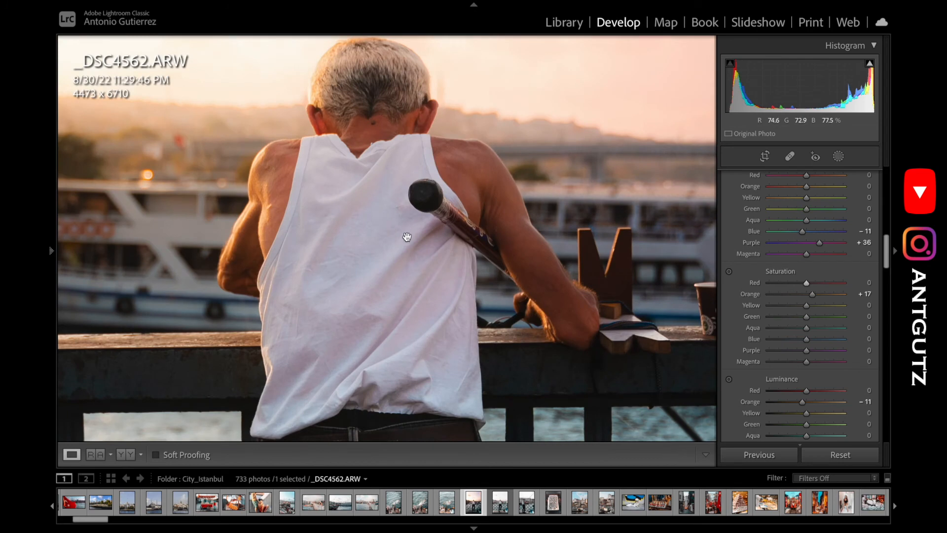
key("backslash")
key("backslash")
key("backslash")
key("backslash")
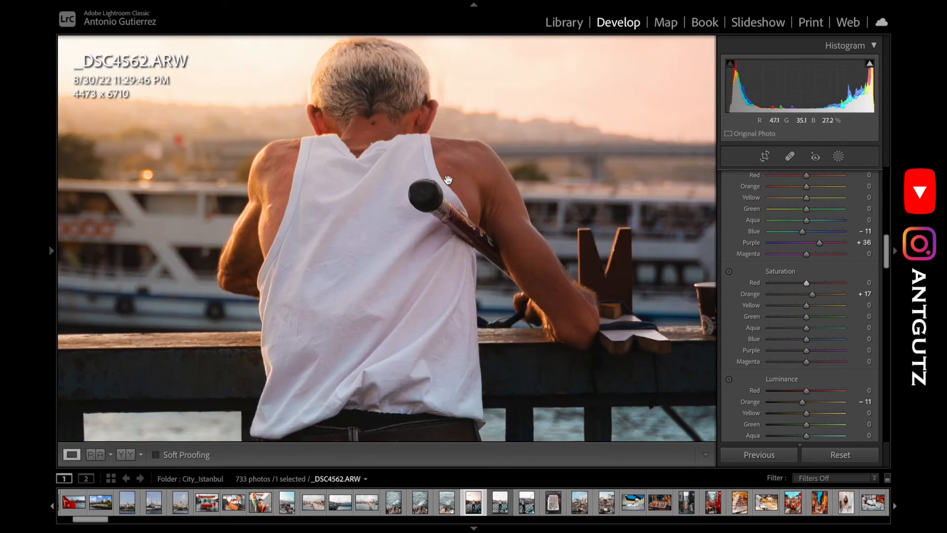
left_click(446, 199)
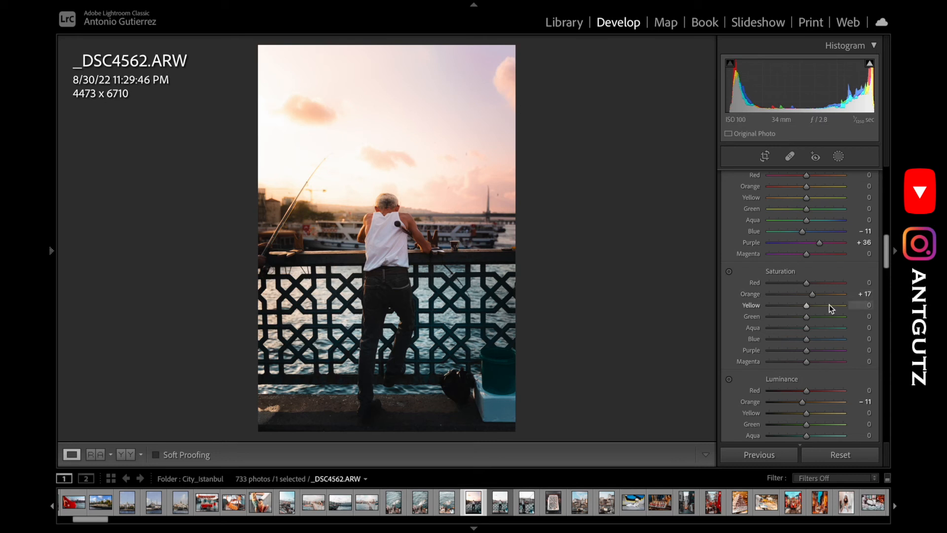
Try a lower Purple Saturation and reset it
scroll(829, 303, "down", 3)
scroll(829, 304, "up", 2)
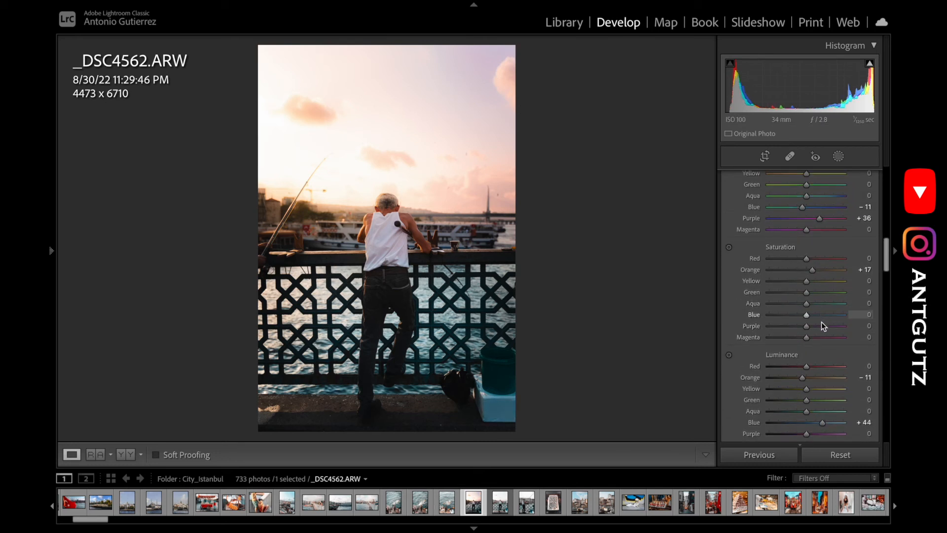
left_click_drag(806, 327, 790, 326)
double_click(790, 327)
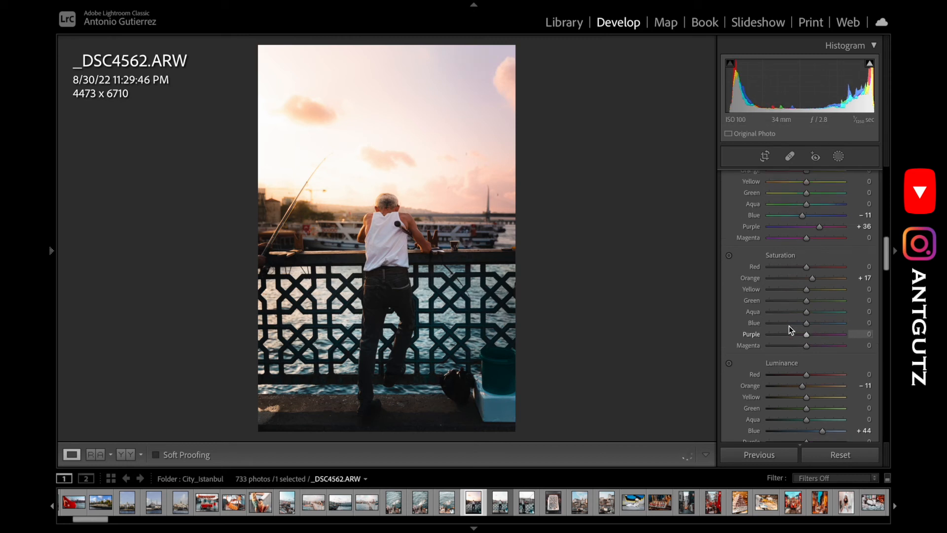
Reset the Purple Hue and adjust the Blue Hue in the HSL settings
scroll(789, 325, "up", 3)
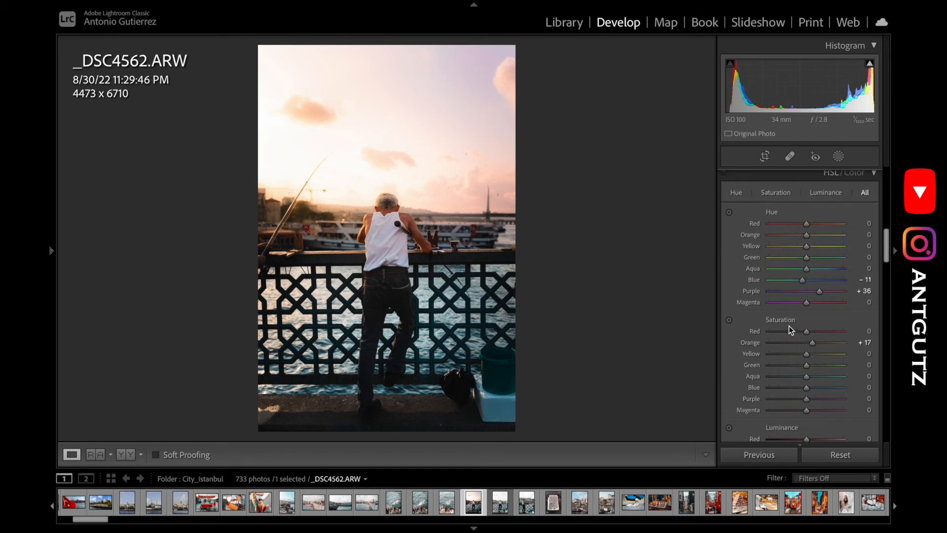
double_click(819, 291)
mouse_move(806, 292)
left_mouse_down()
mouse_move(785, 295)
mouse_move(822, 297)
mouse_move(790, 303)
mouse_move(824, 306)
mouse_move(778, 304)
mouse_move(800, 307)
left_mouse_up()
double_click(801, 305)
mouse_move(803, 280)
left_mouse_down()
mouse_move(779, 280)
mouse_move(825, 286)
mouse_move(764, 286)
mouse_move(809, 285)
left_mouse_up()
Compare the whole photo before and after all edits several times
key("backslash")
key("backslash")
key("backslash")
key("backslash")
key("backslash")
key("backslash")
key("backslash")
key("backslash")
scroll(804, 282, "up", 10)
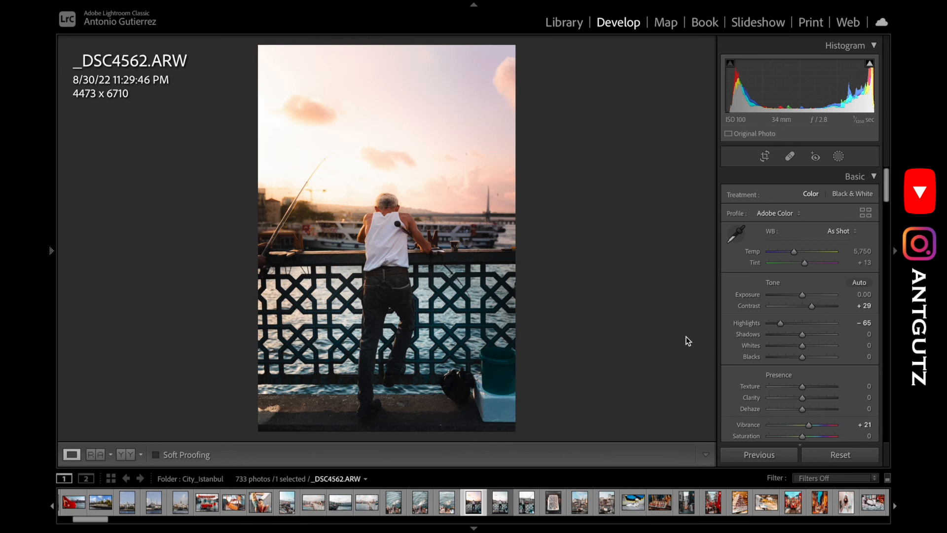
Create a virtual copy of the edited fisherman photo and show the preset list
right_click(477, 504)
left_click(513, 364)
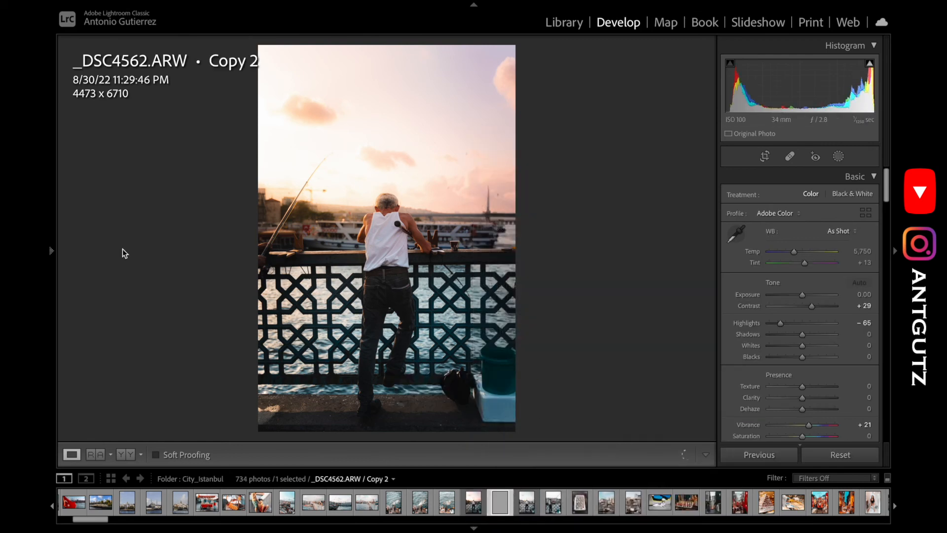
left_click(51, 250)
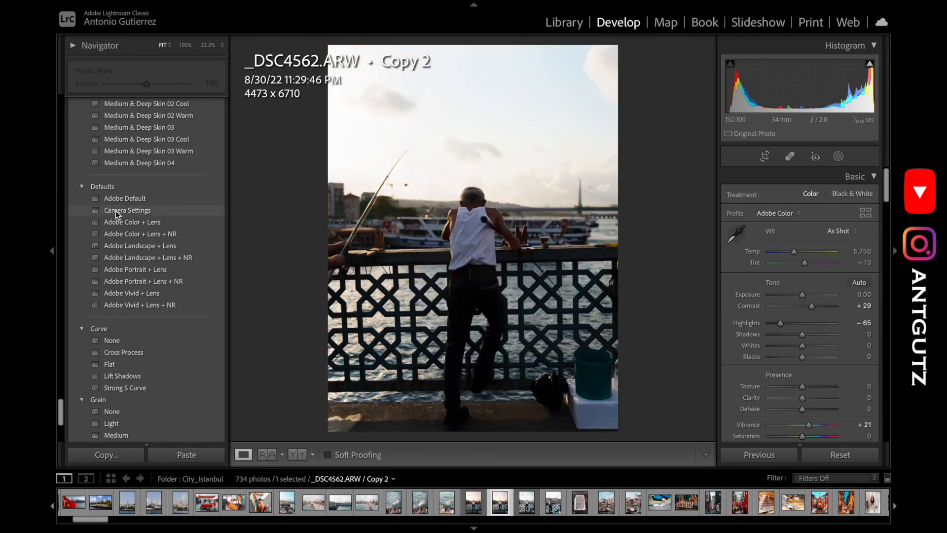
Compare the copy before and after the edits and preview presets from groups such as Beach Style, C4A Extra Moody and FroPack3
key("backslash")
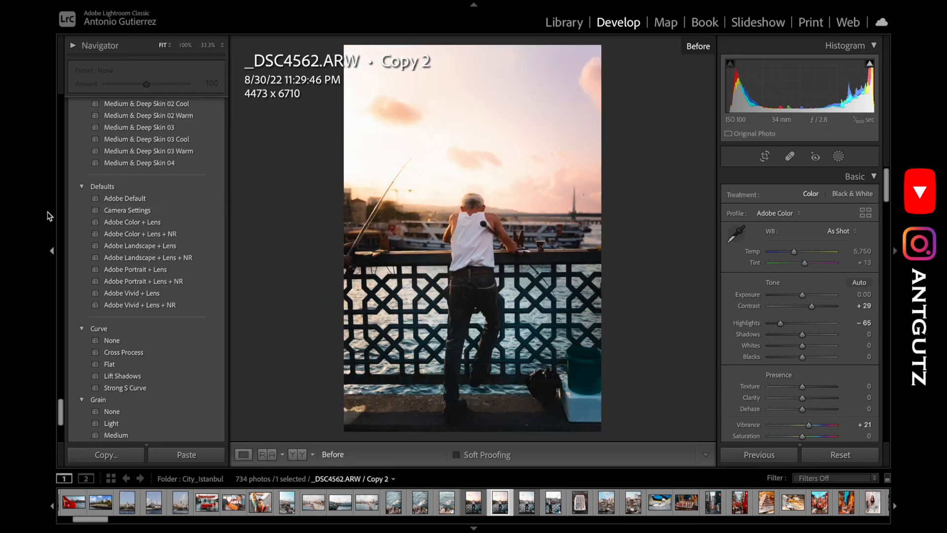
key("backslash")
scroll(102, 215, "down", 10)
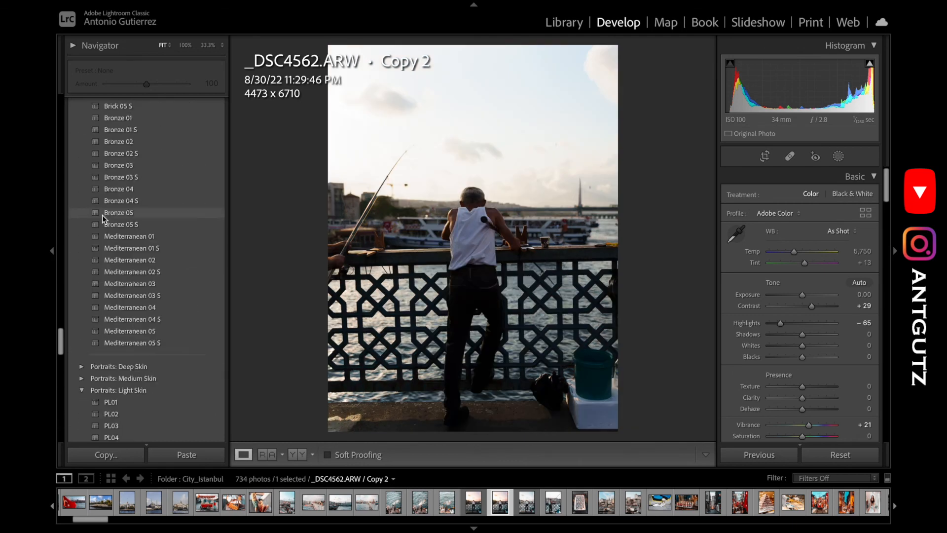
scroll(102, 216, "up", 15)
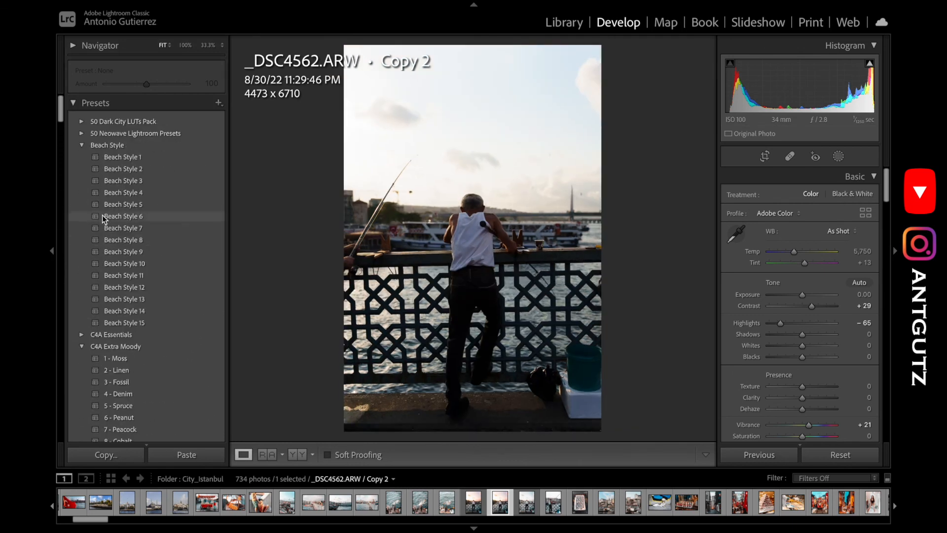
scroll(103, 215, "down", 8)
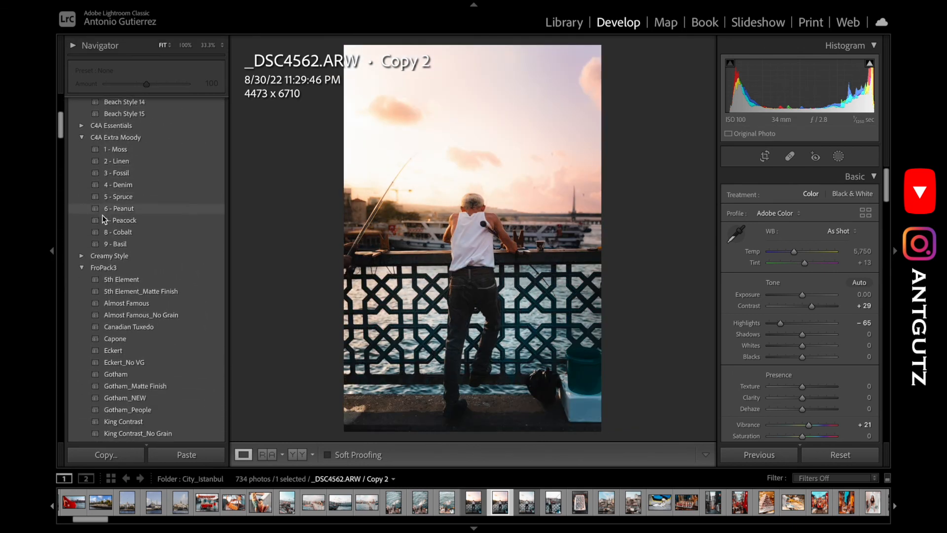
scroll(103, 215, "down", 3)
scroll(102, 215, "up", 4)
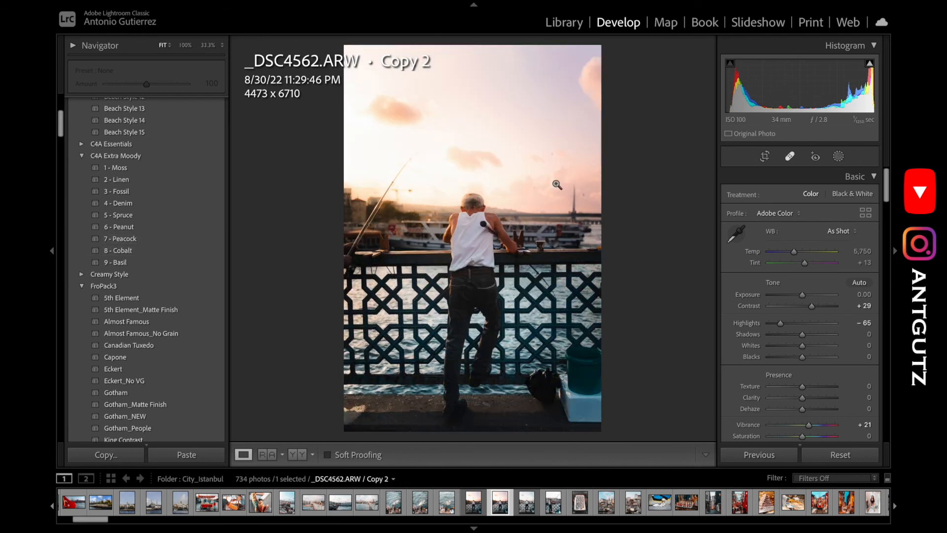
scroll(156, 239, "down", 4)
scroll(155, 238, "down", 2)
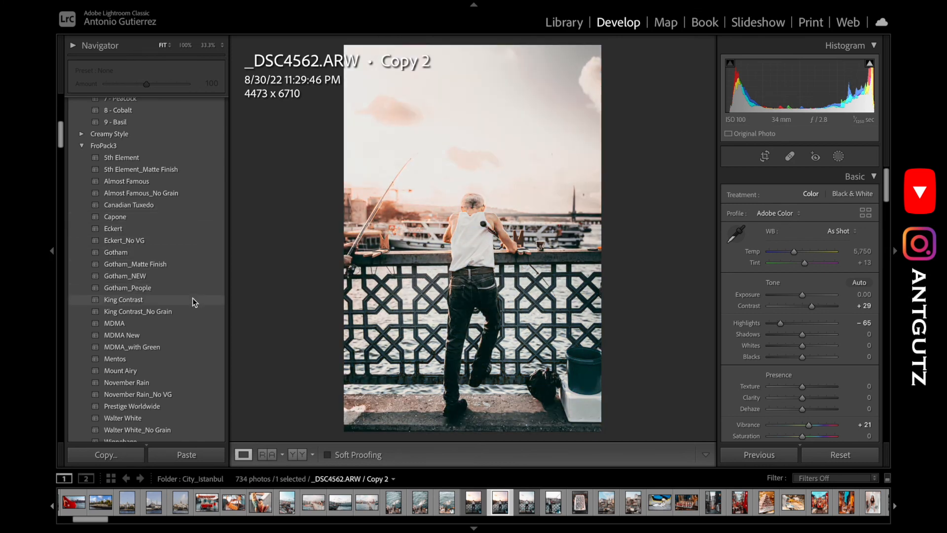
scroll(188, 322, "down", 1)
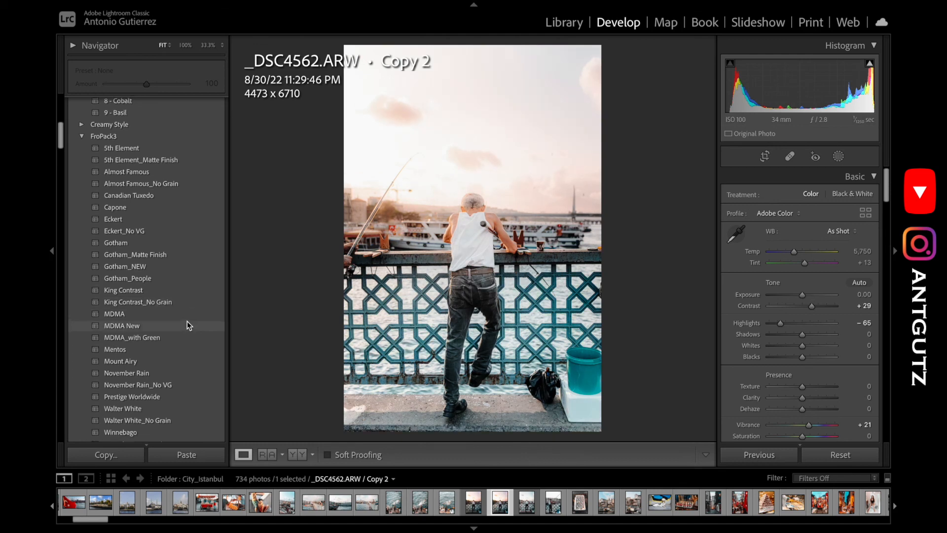
scroll(188, 321, "down", 6)
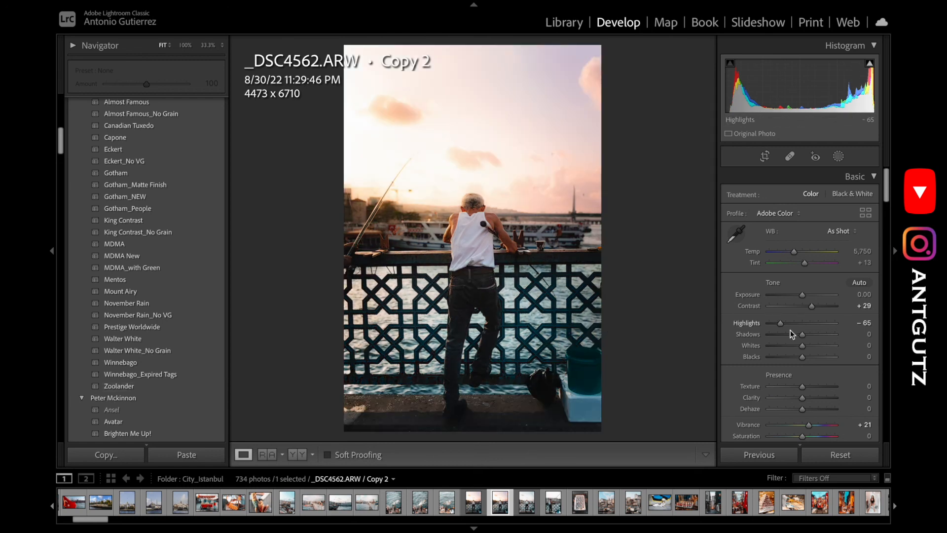
Tint the shadows teal in Color Grading with hue 190 and saturation 23
scroll(790, 330, "down", 10)
scroll(790, 329, "down", 4)
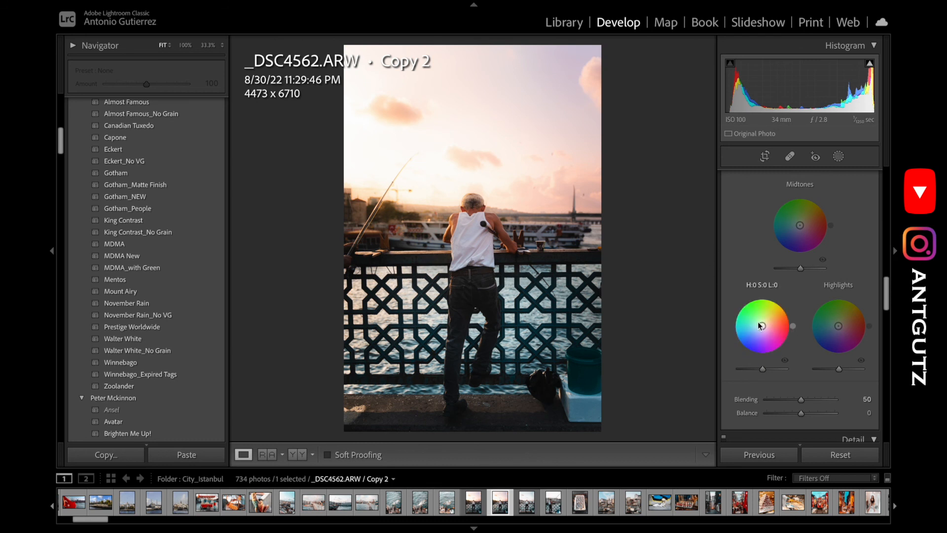
left_click_drag(762, 325, 756, 326)
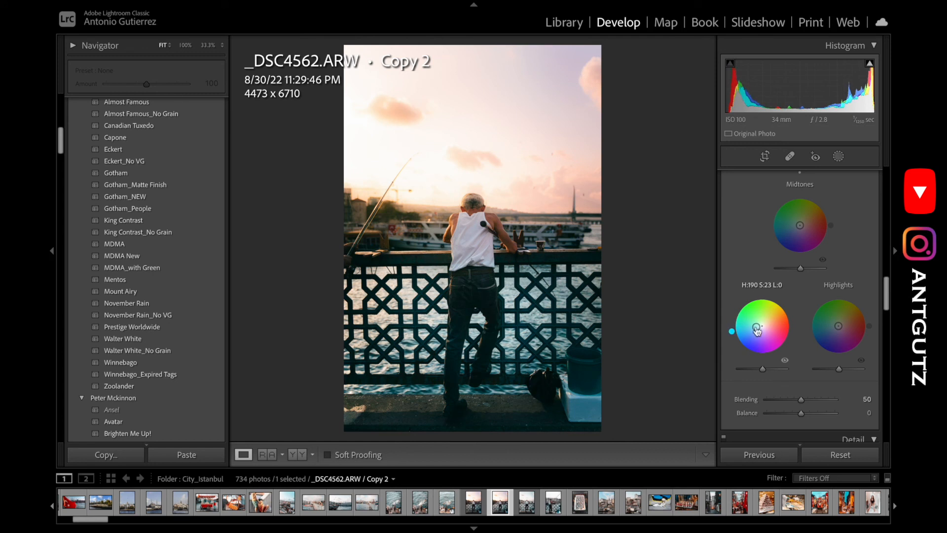
Compare the photo with and without the teal shadow grading several times
scroll(750, 256, "up", 2)
left_click(723, 189)
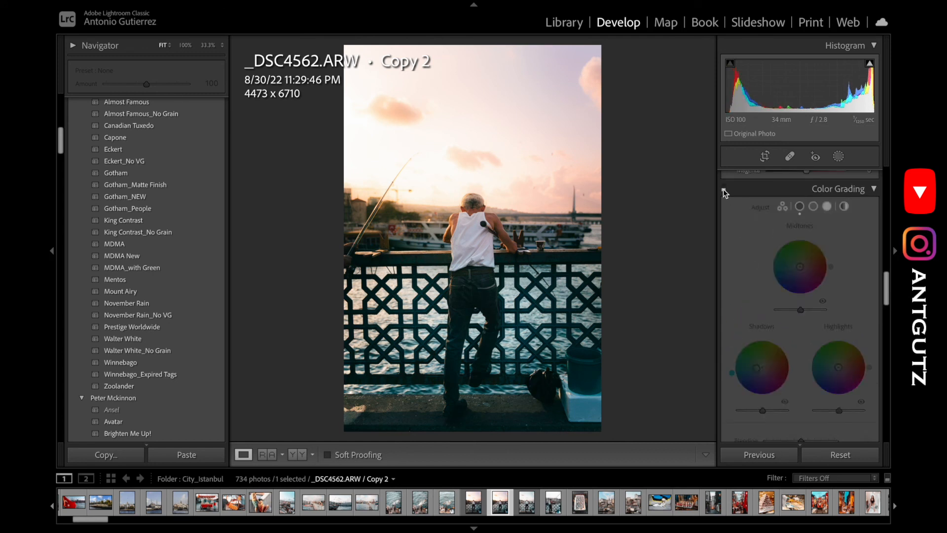
left_click(724, 188)
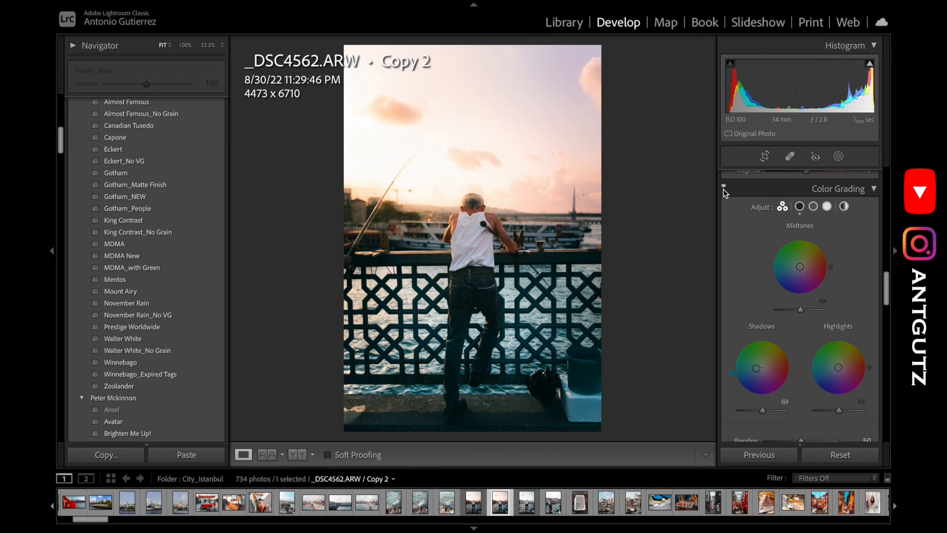
left_click(723, 189)
left_click(723, 188)
left_click(724, 188)
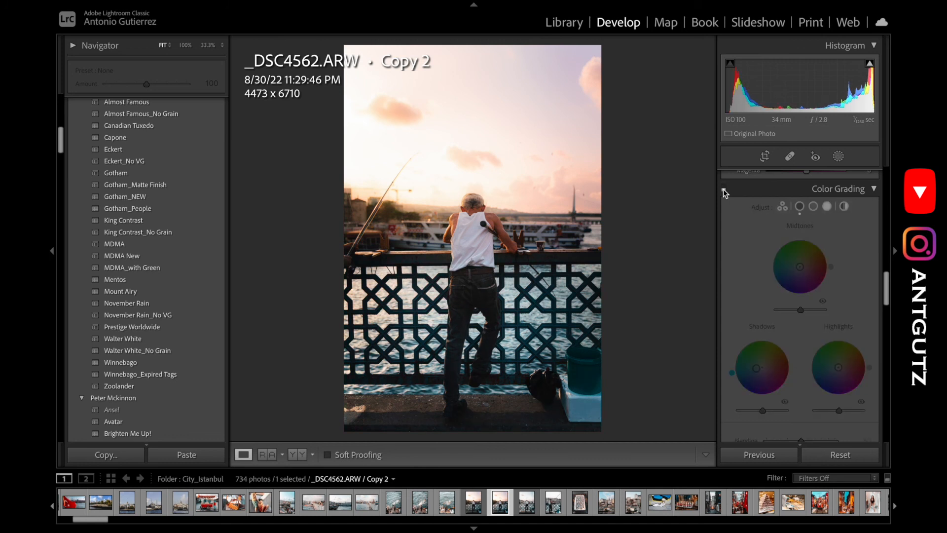
left_click(723, 188)
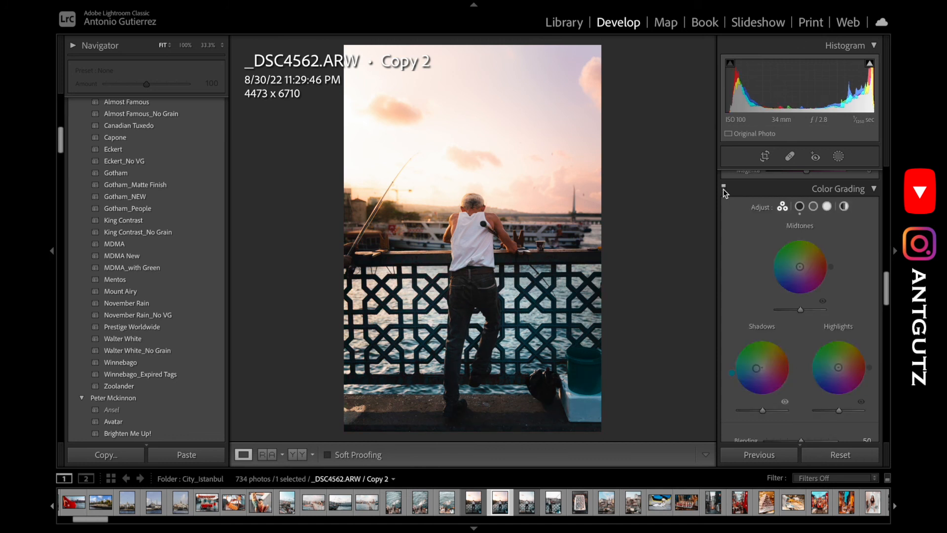
left_click(723, 189)
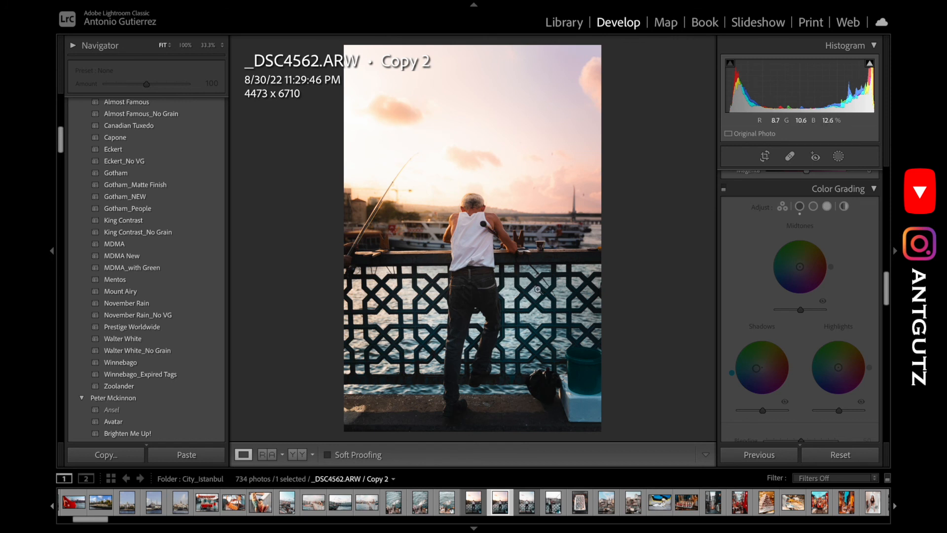
left_click(724, 188)
Lower the shadows luminance slightly in Color Grading and check the photo with the grading off and on
scroll(751, 271, "down", 1)
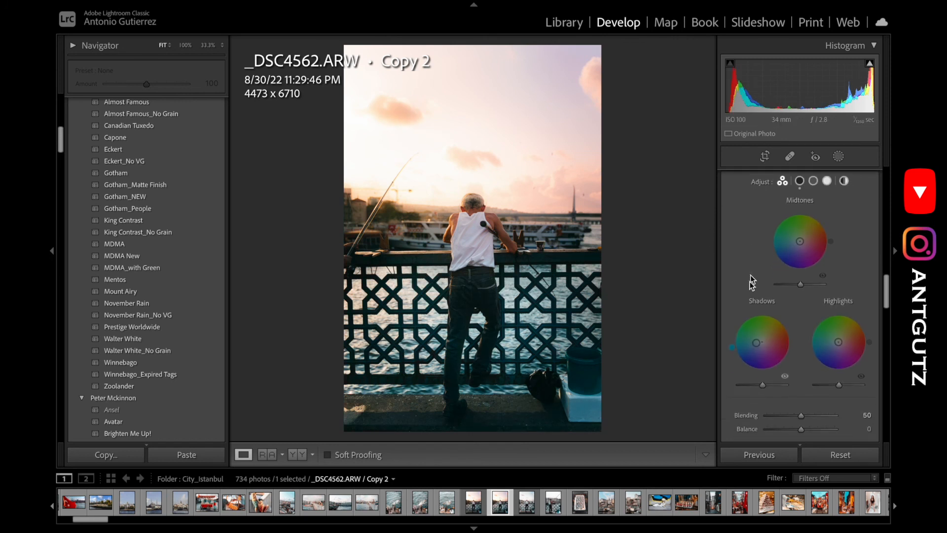
mouse_move(762, 385)
left_mouse_down()
mouse_move(749, 385)
mouse_move(762, 387)
left_mouse_up()
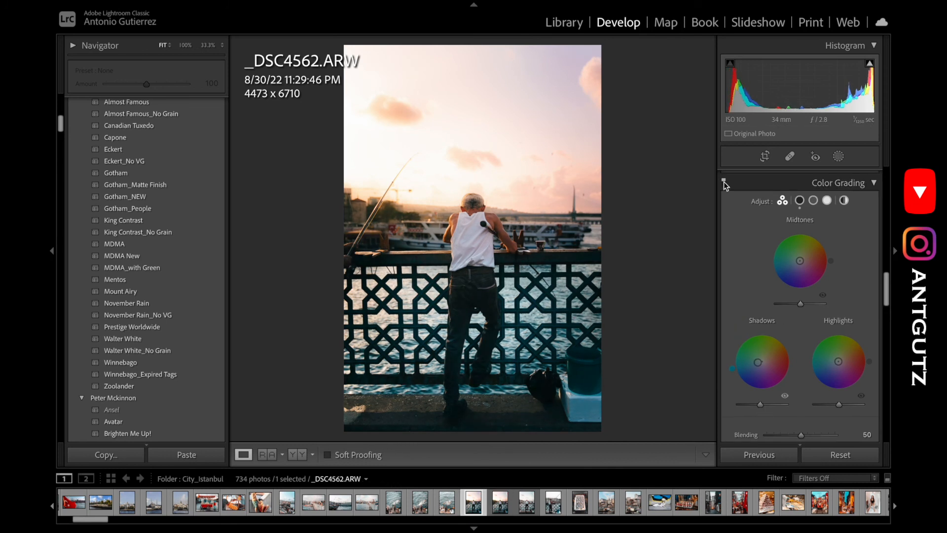
left_click(723, 181)
left_click(724, 180)
left_click(724, 182)
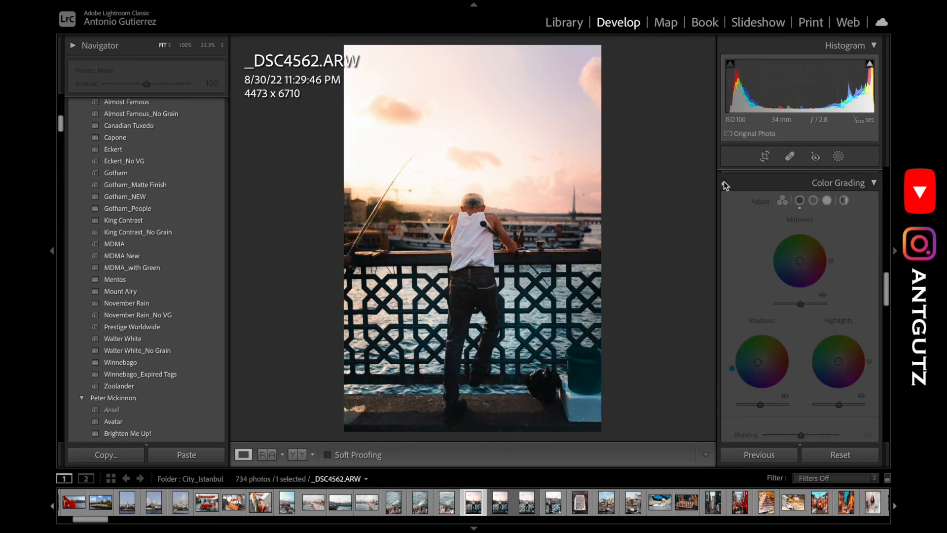
left_click(724, 181)
left_click(724, 181)
left_click(724, 182)
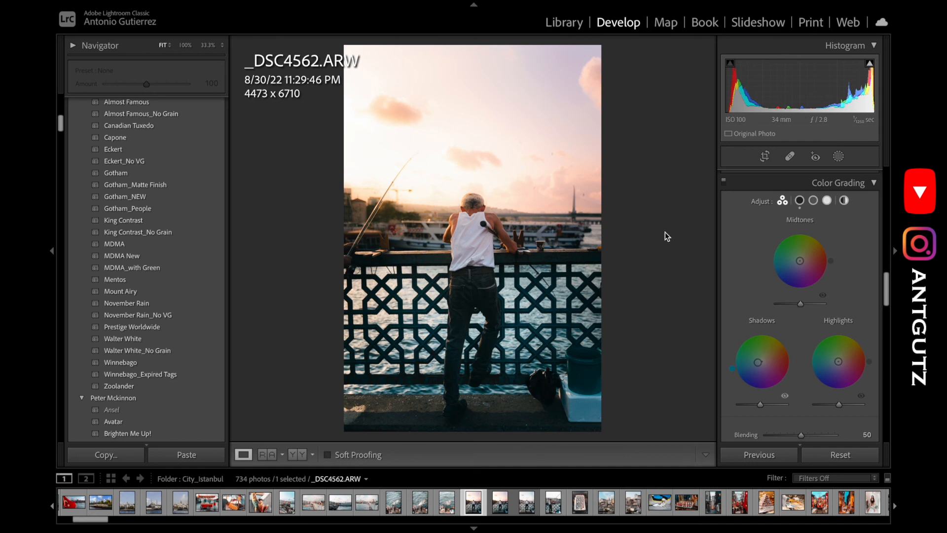
Compare the whole graded photo with its unedited version
key("backslash")
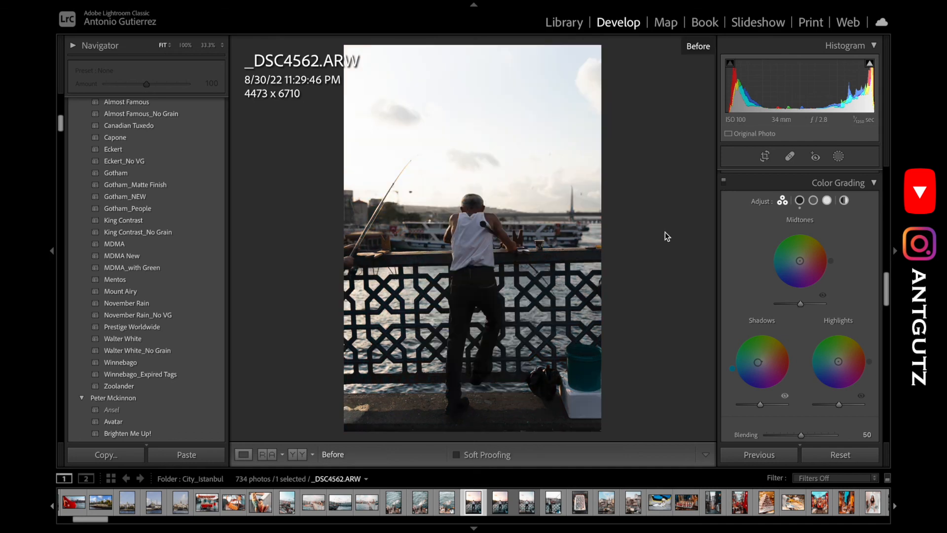
key("backslash")
key("backslash")
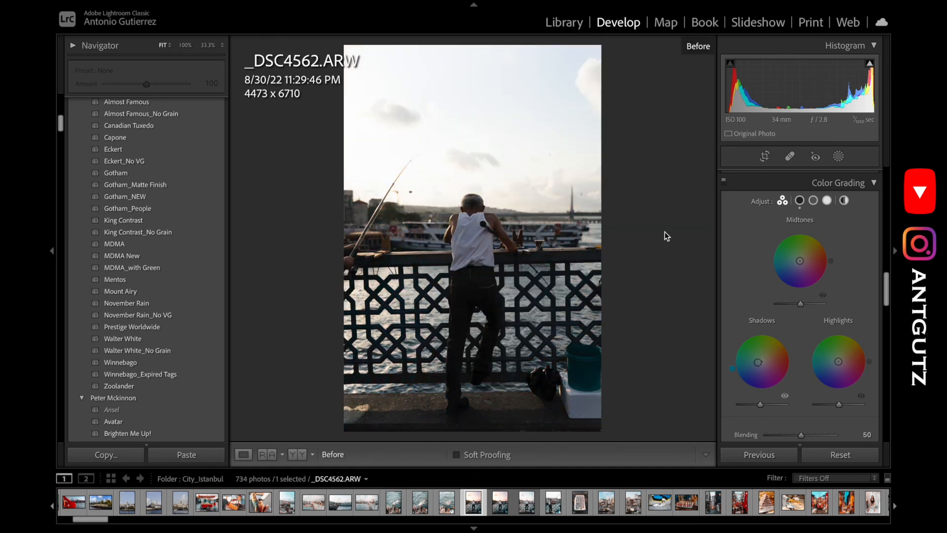